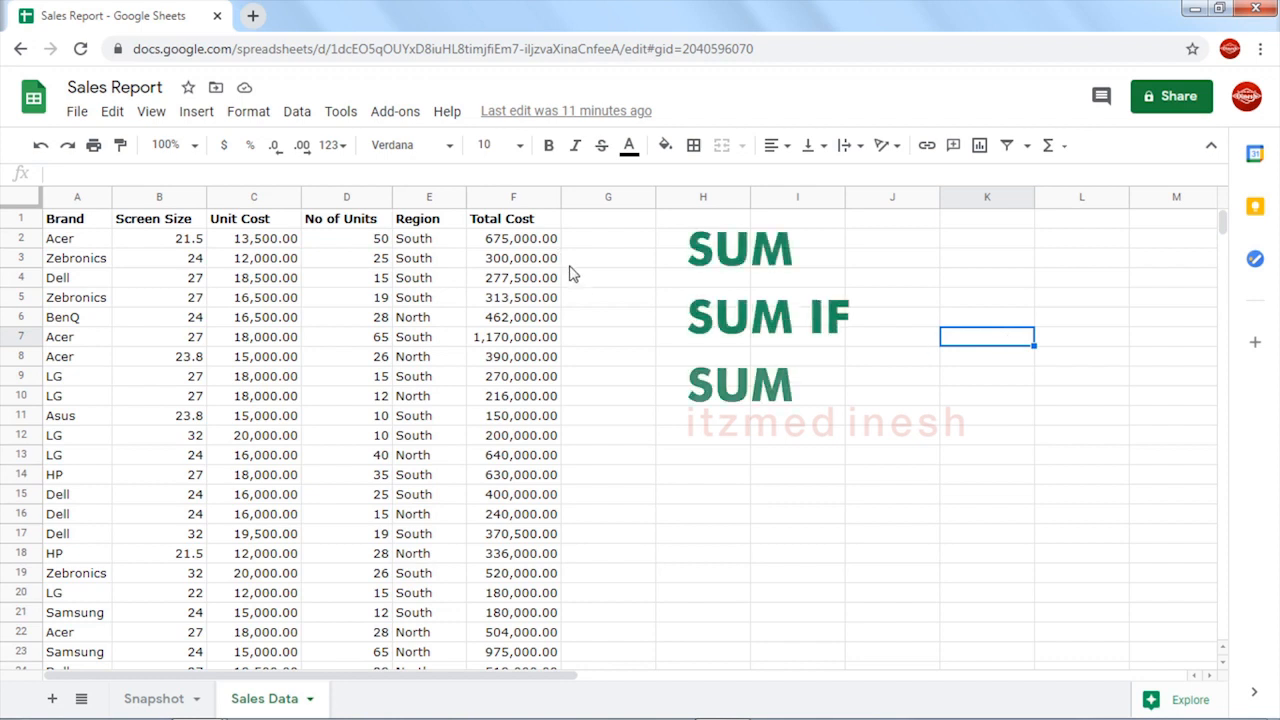
- Examine the Sales Data sheet's columns from Brand to Total Cost, including the formula behind the first total cost
left_click(70, 219)
left_click(513, 553, "shift")
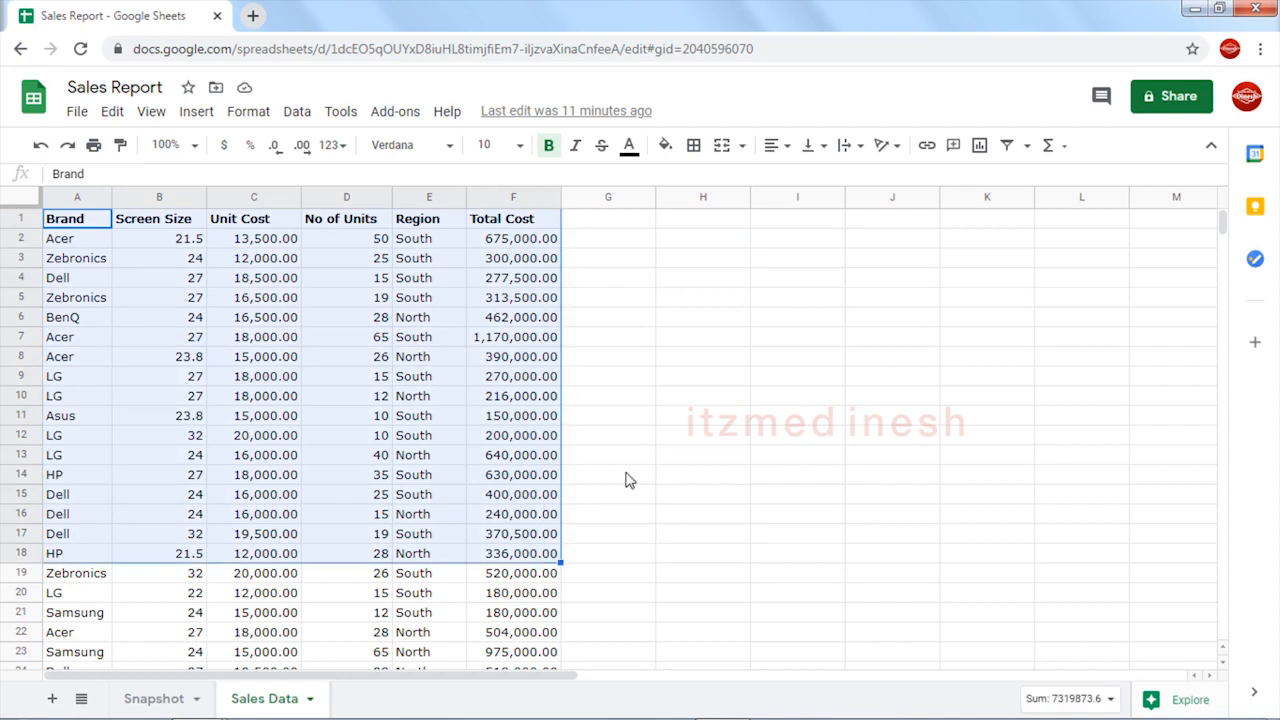
left_click(626, 480)
left_click(64, 268)
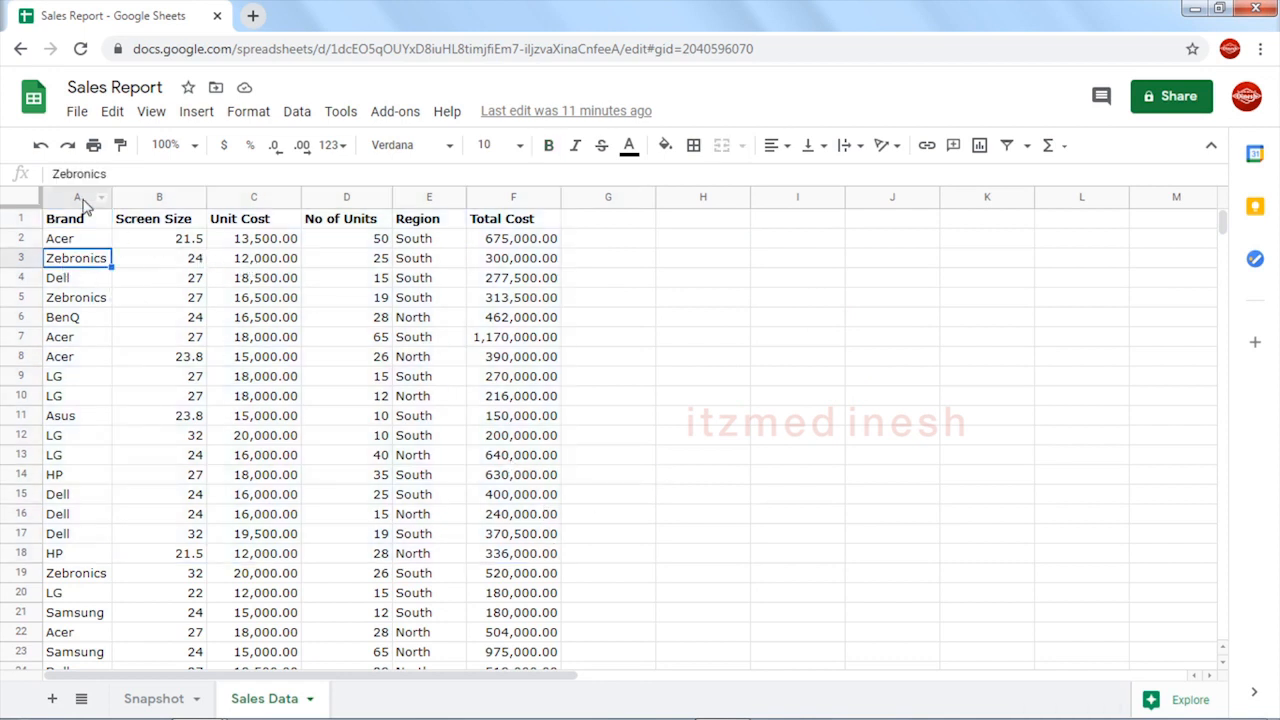
left_click_drag(85, 205, 530, 220)
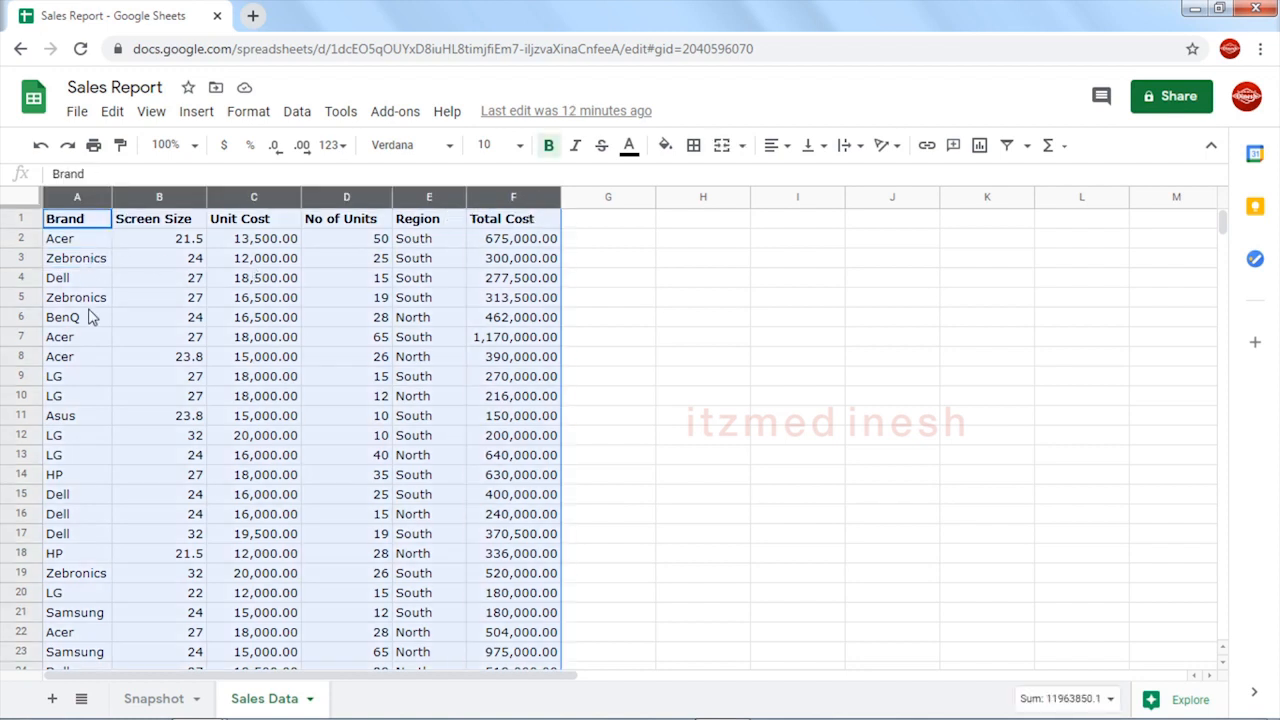
left_click(160, 264)
left_click(251, 283)
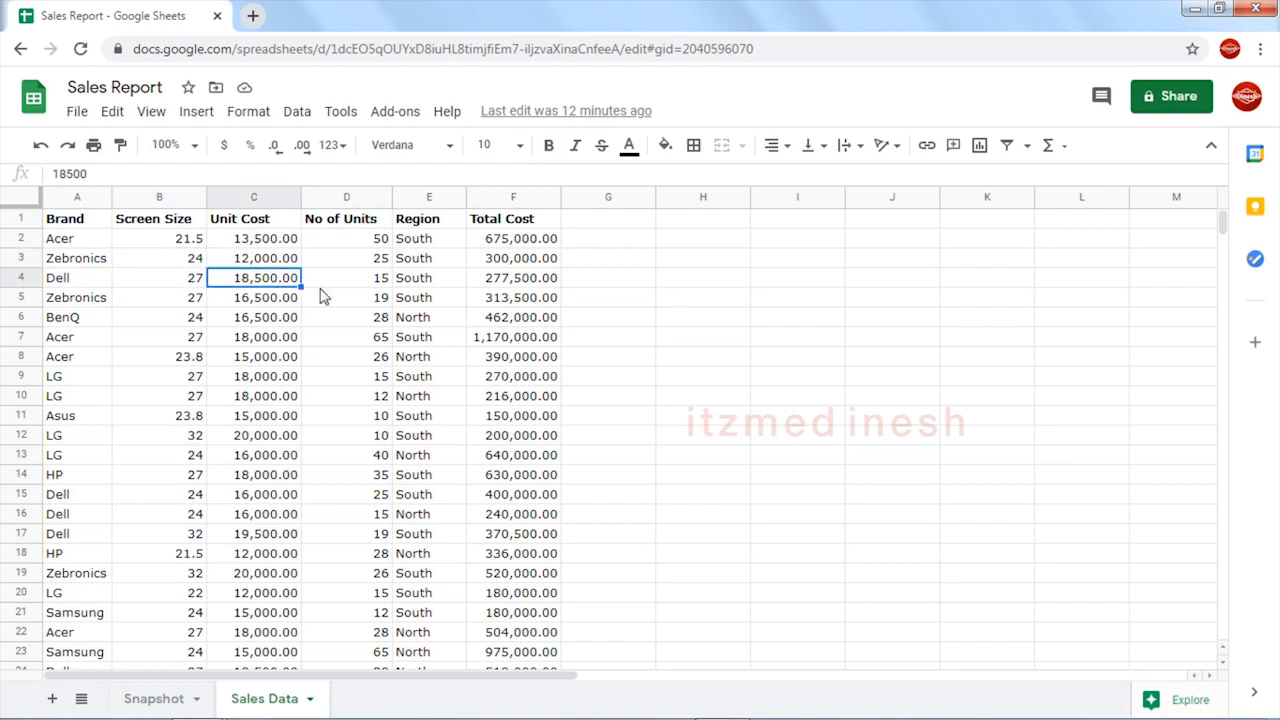
left_click(422, 265)
left_click(525, 243)
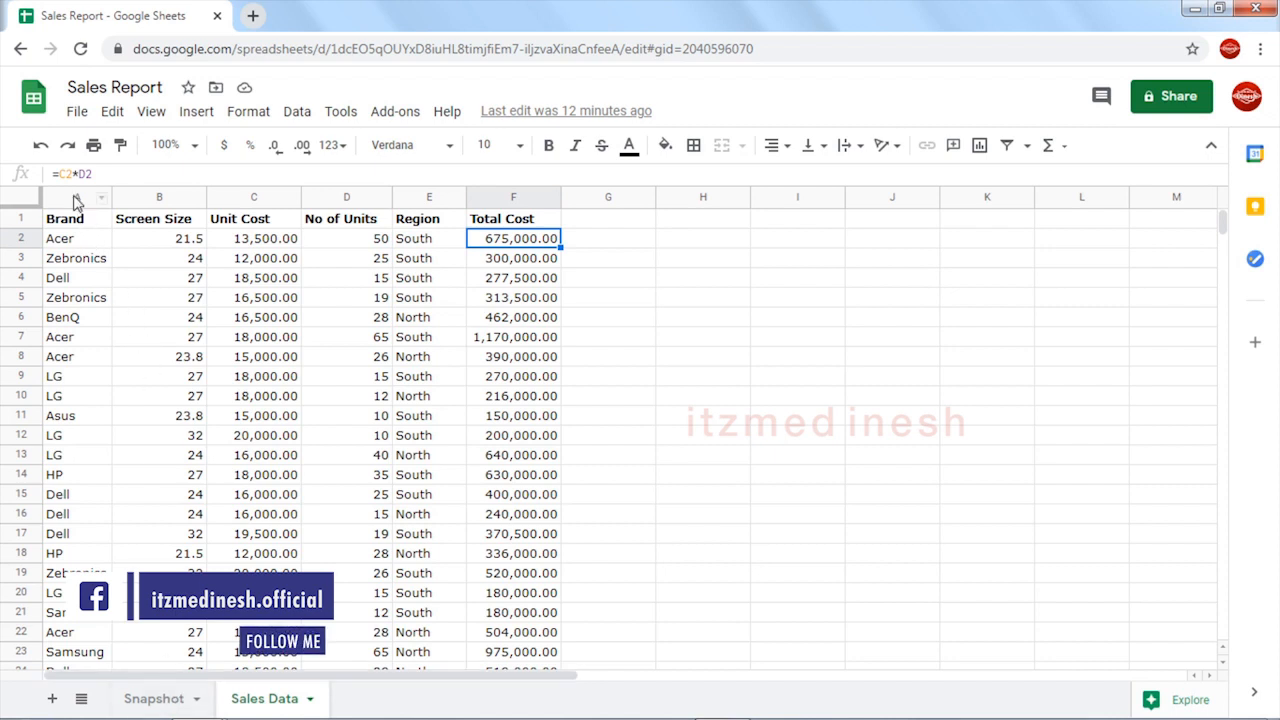
left_click_drag(79, 197, 533, 205)
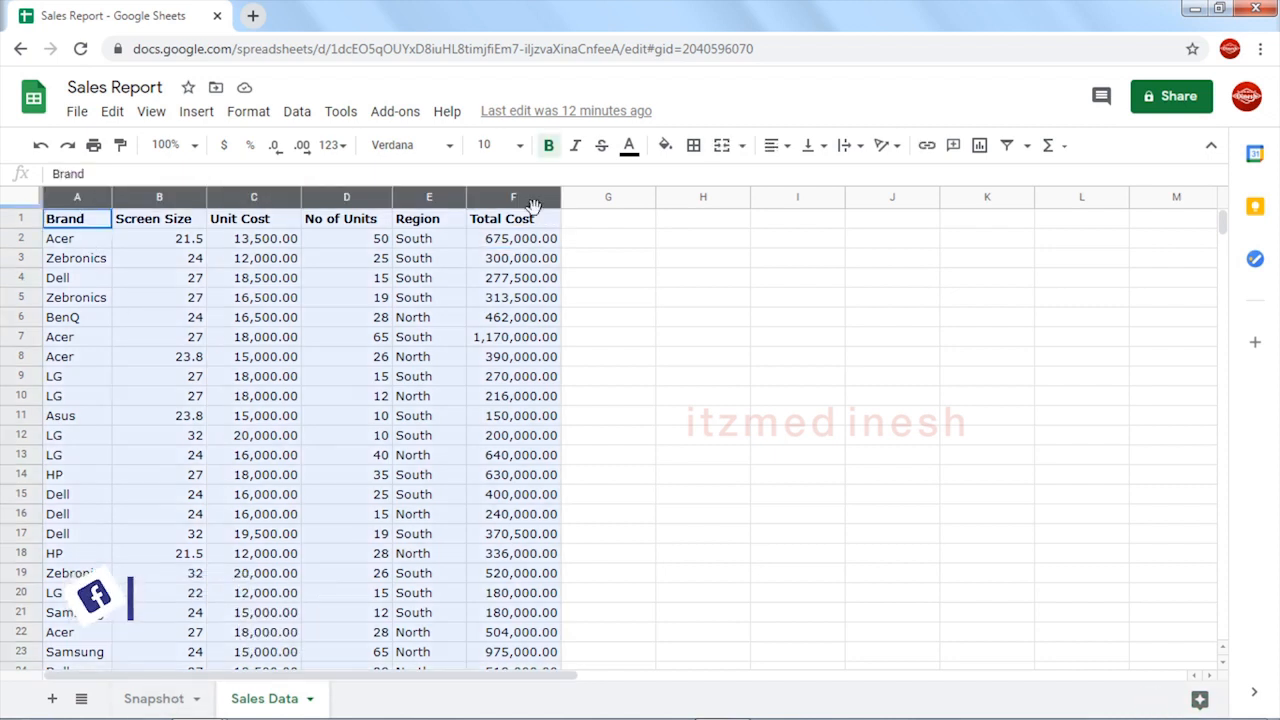
- Examine the Total Sales summary table on the Snapshot sheet: its brand rows and the South, North and Total columns
left_click(145, 702)
left_click(208, 546)
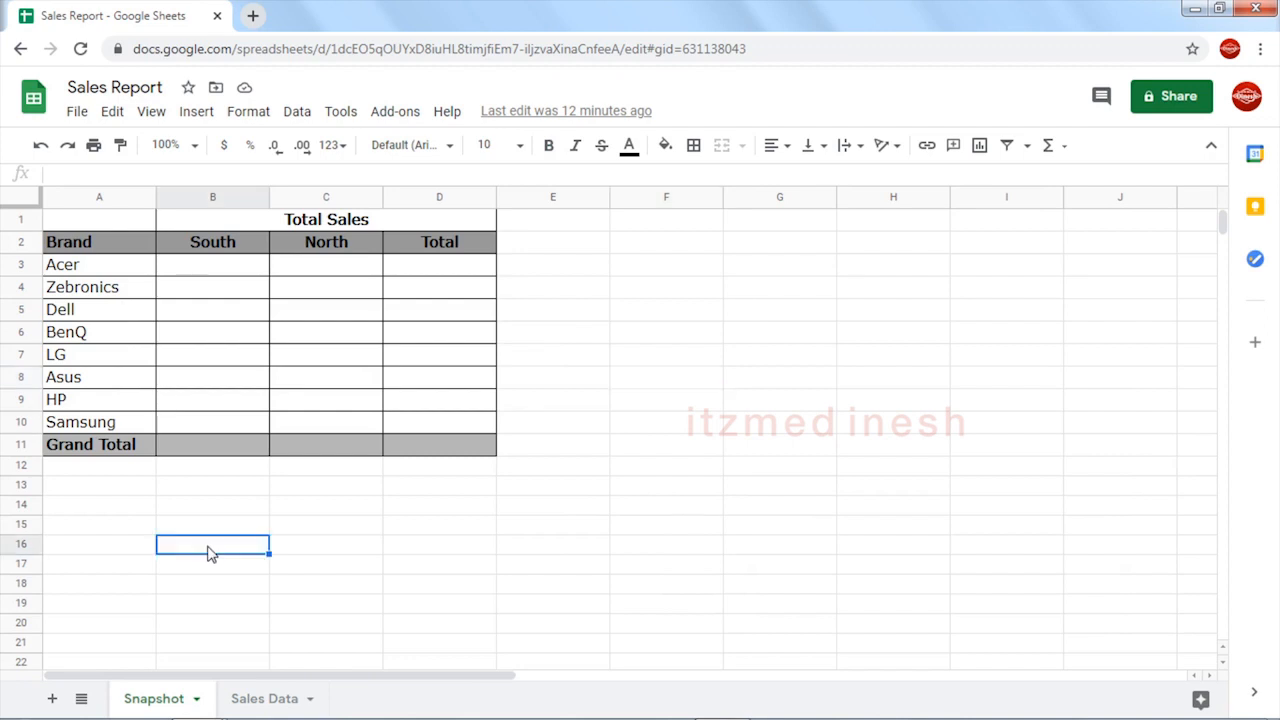
left_click_drag(89, 241, 460, 457)
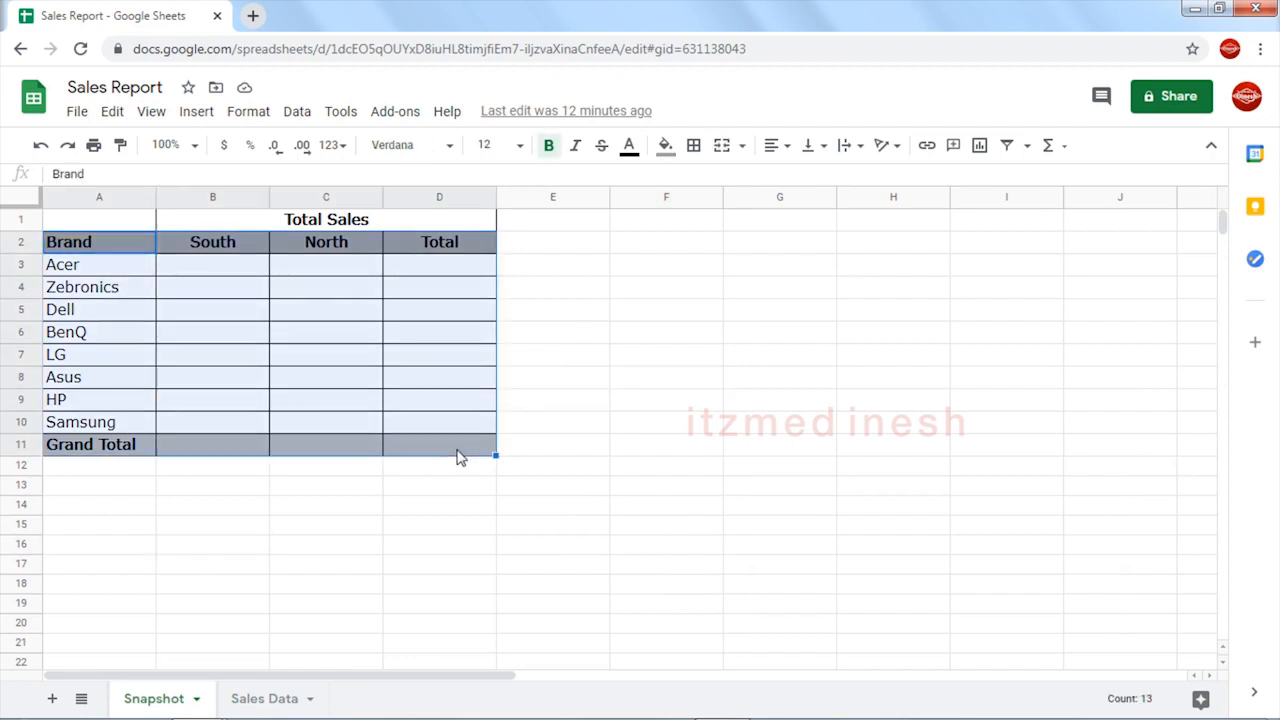
left_click(229, 546)
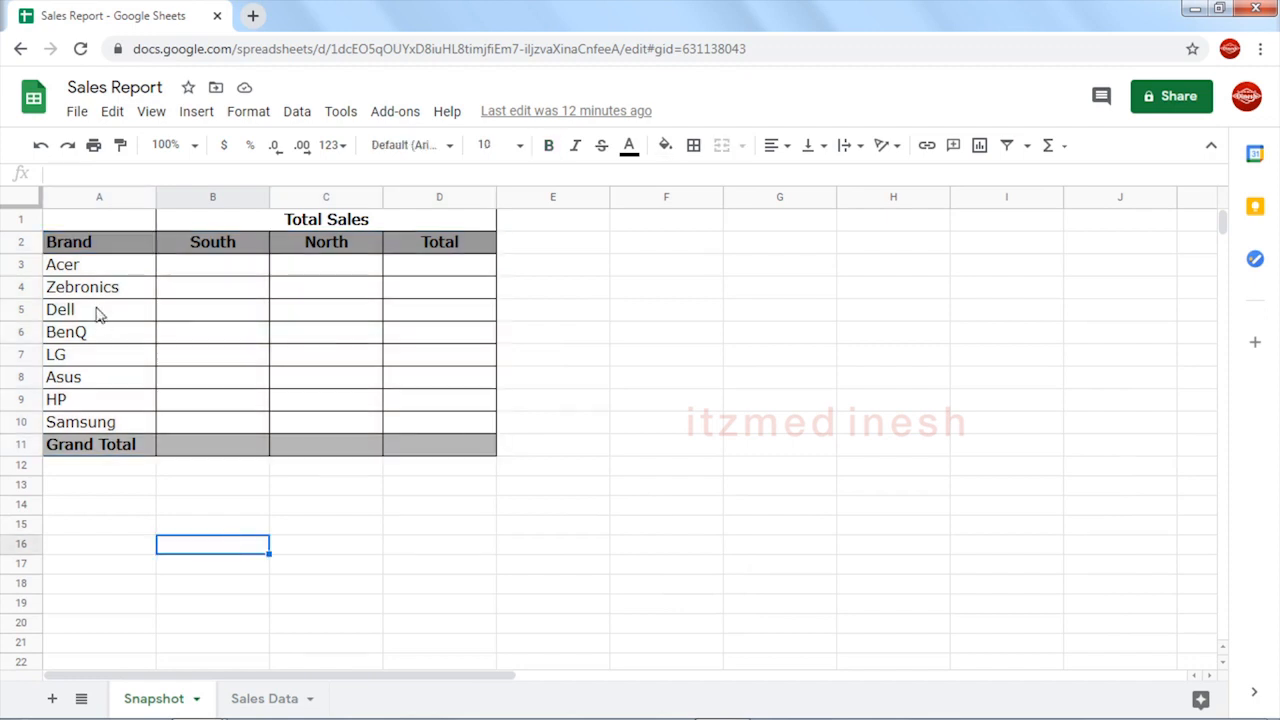
left_click_drag(76, 270, 58, 412)
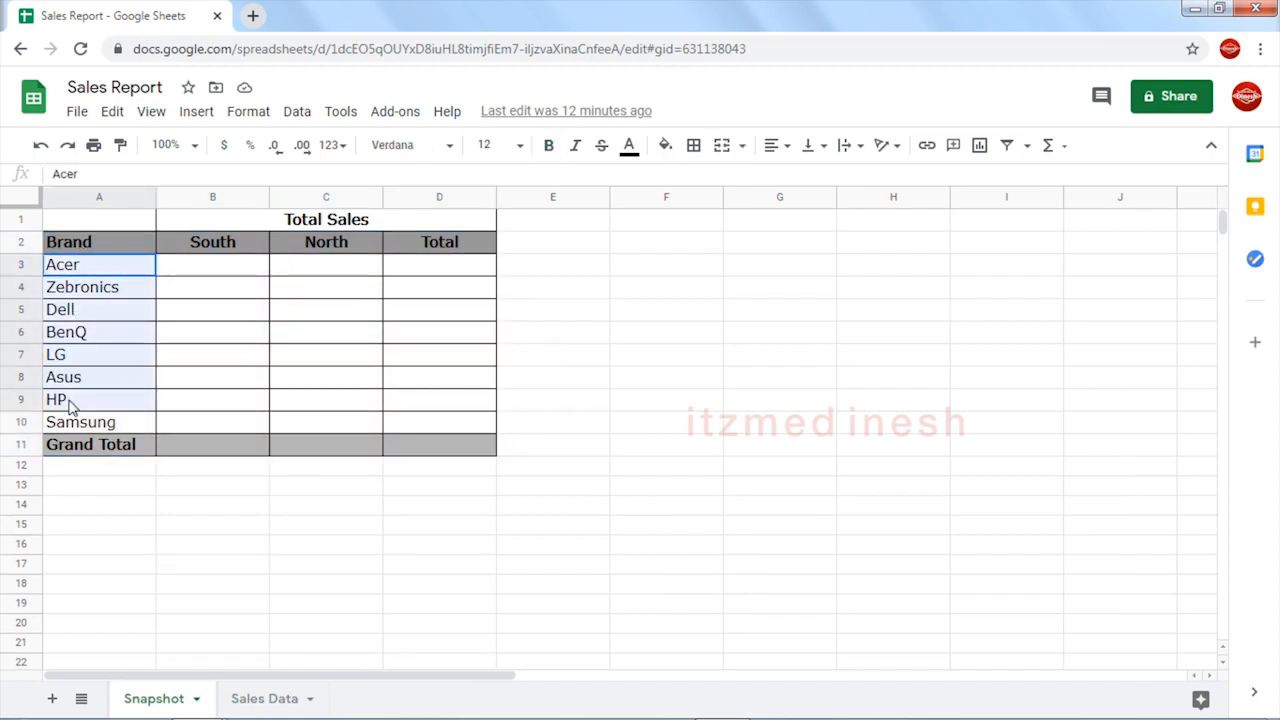
left_click(194, 243)
left_click(313, 253)
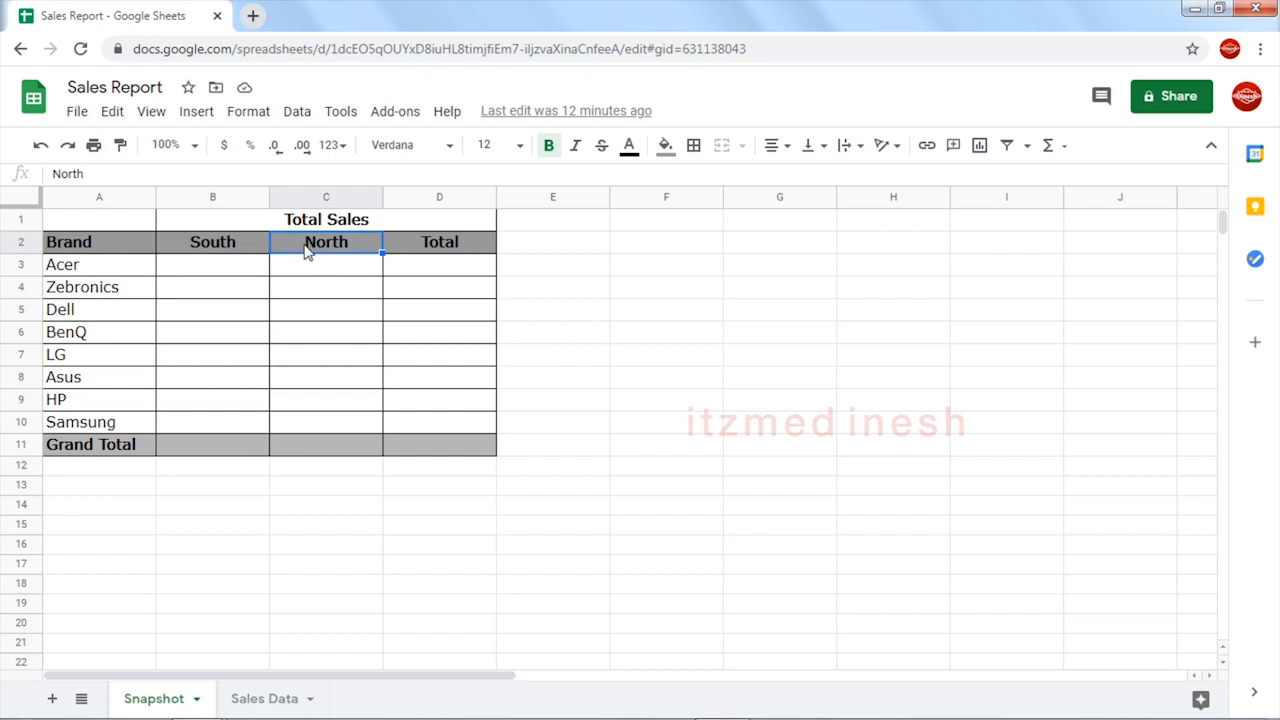
left_click(462, 250)
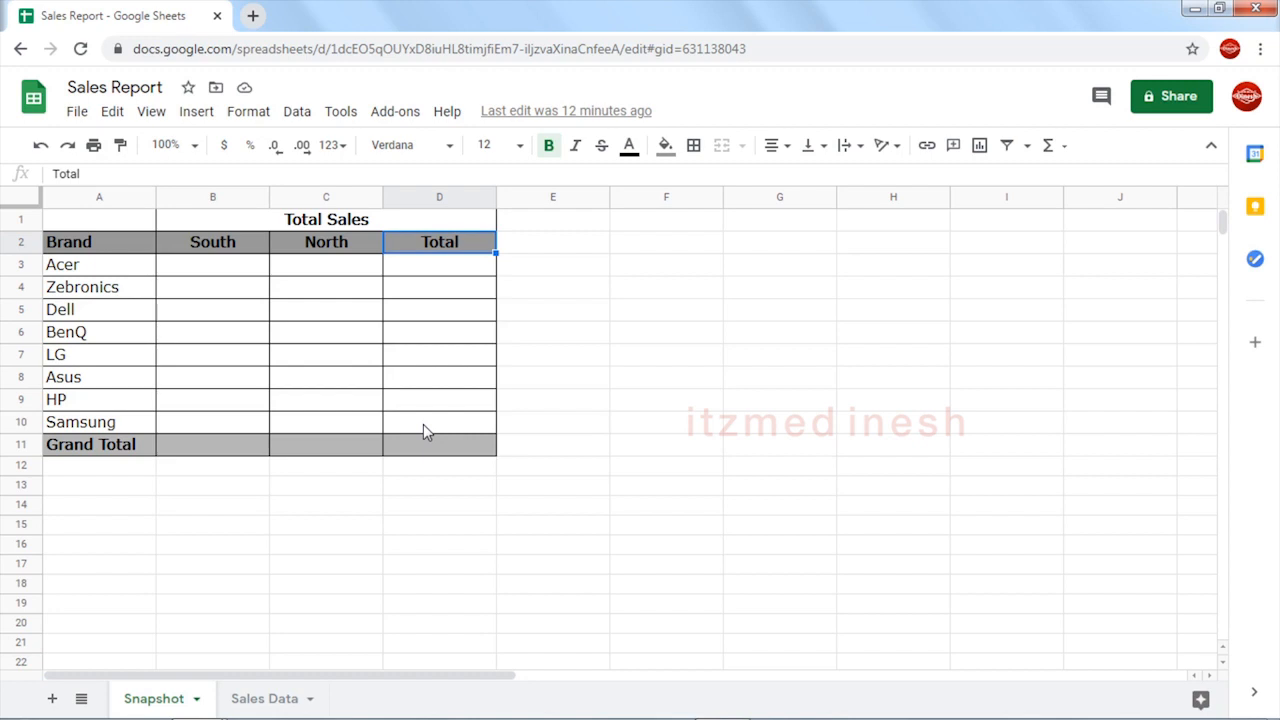
left_click(546, 357)
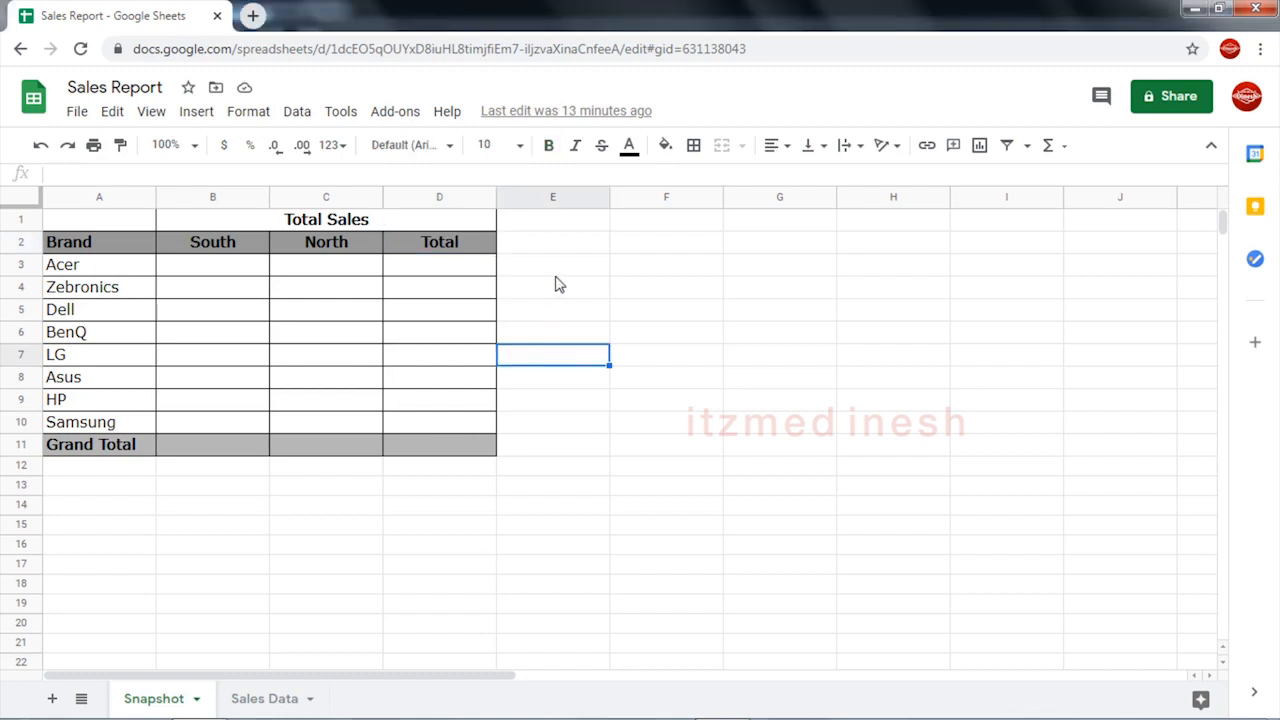
- Examine the Total Cost column on the Sales Data sheet as the source for the grand total
left_click(262, 698)
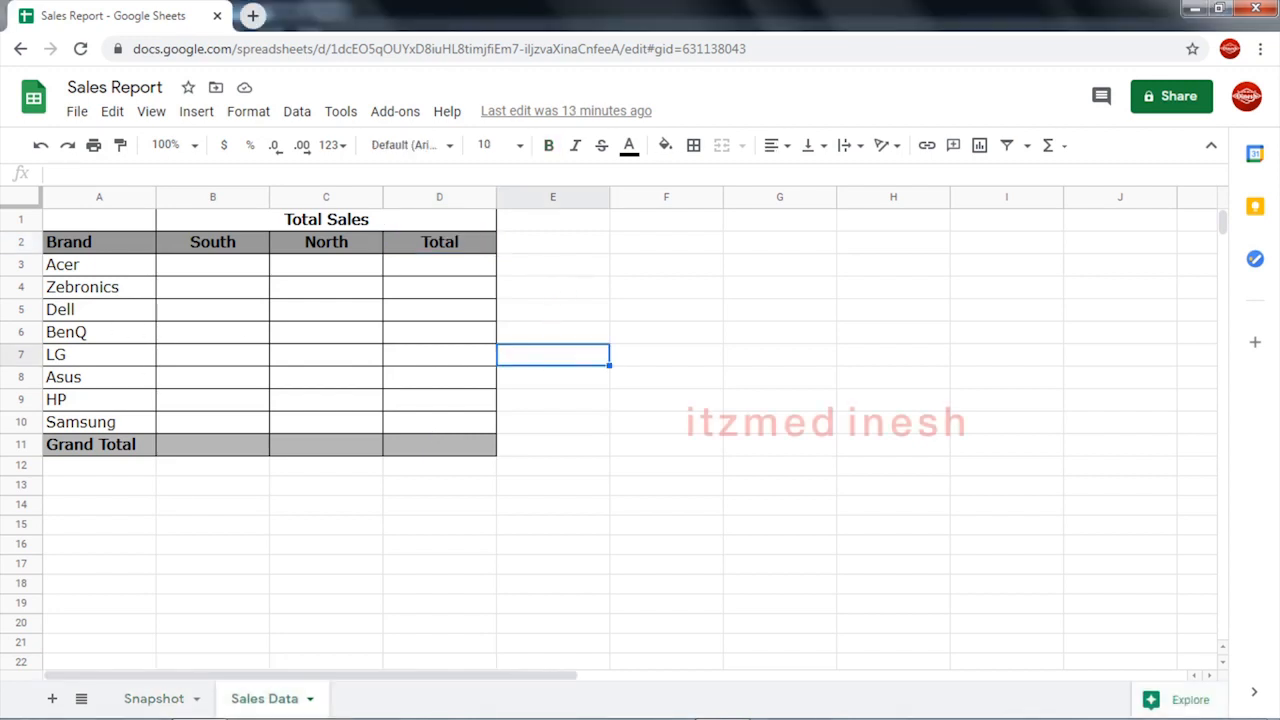
left_click(260, 702)
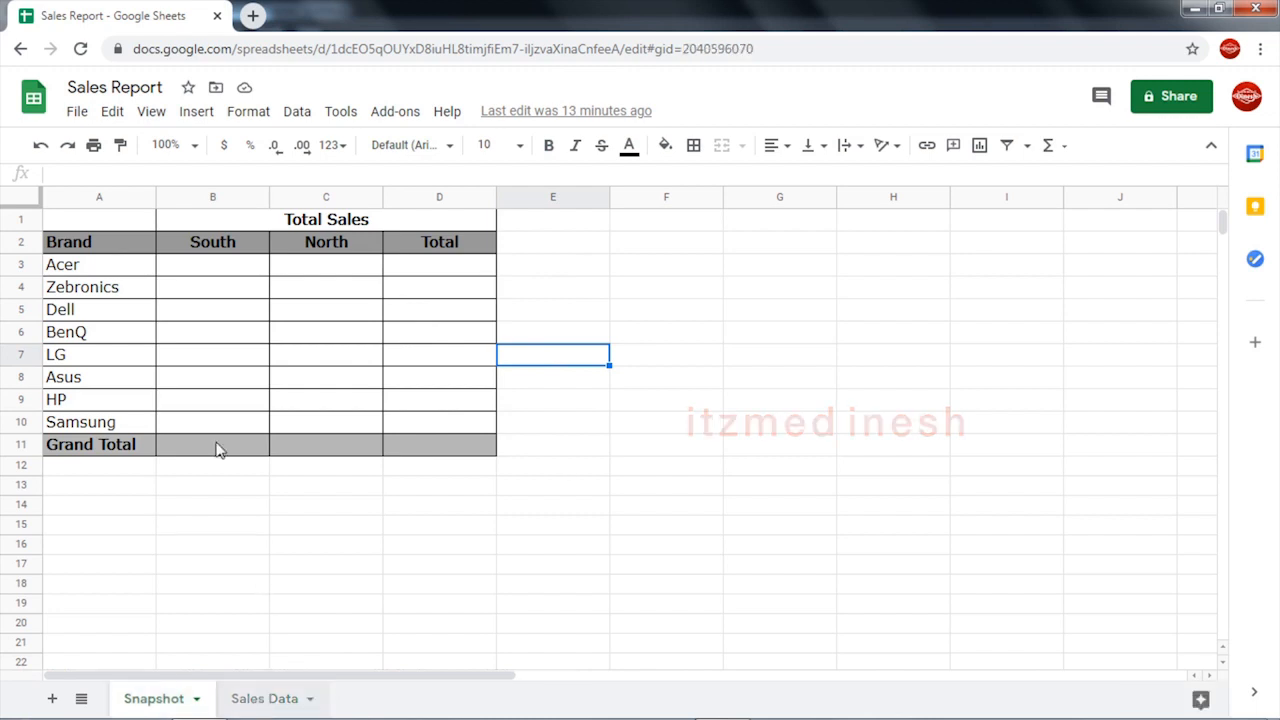
left_click(142, 302)
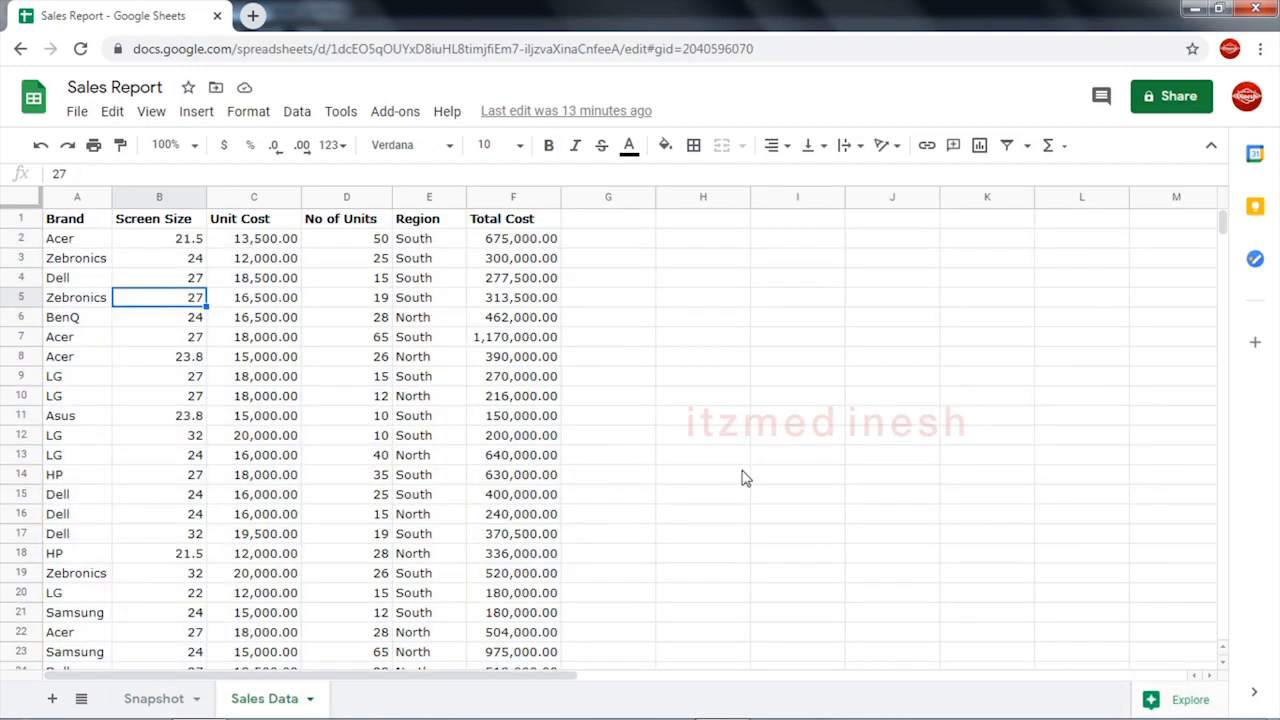
left_click(508, 197)
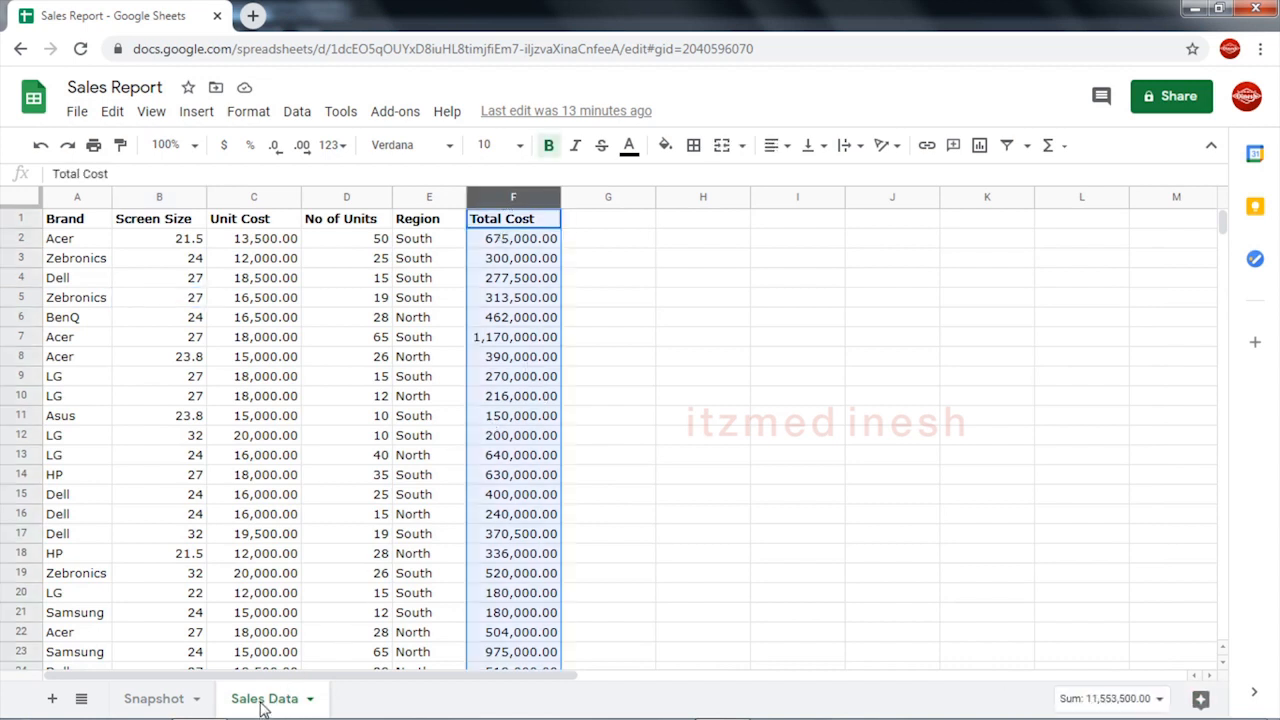
- Enter =SUM('Sales Data'!F:F) in cell E11 of the Snapshot sheet, beside the Grand Total row, and make the result bold
left_click(152, 702)
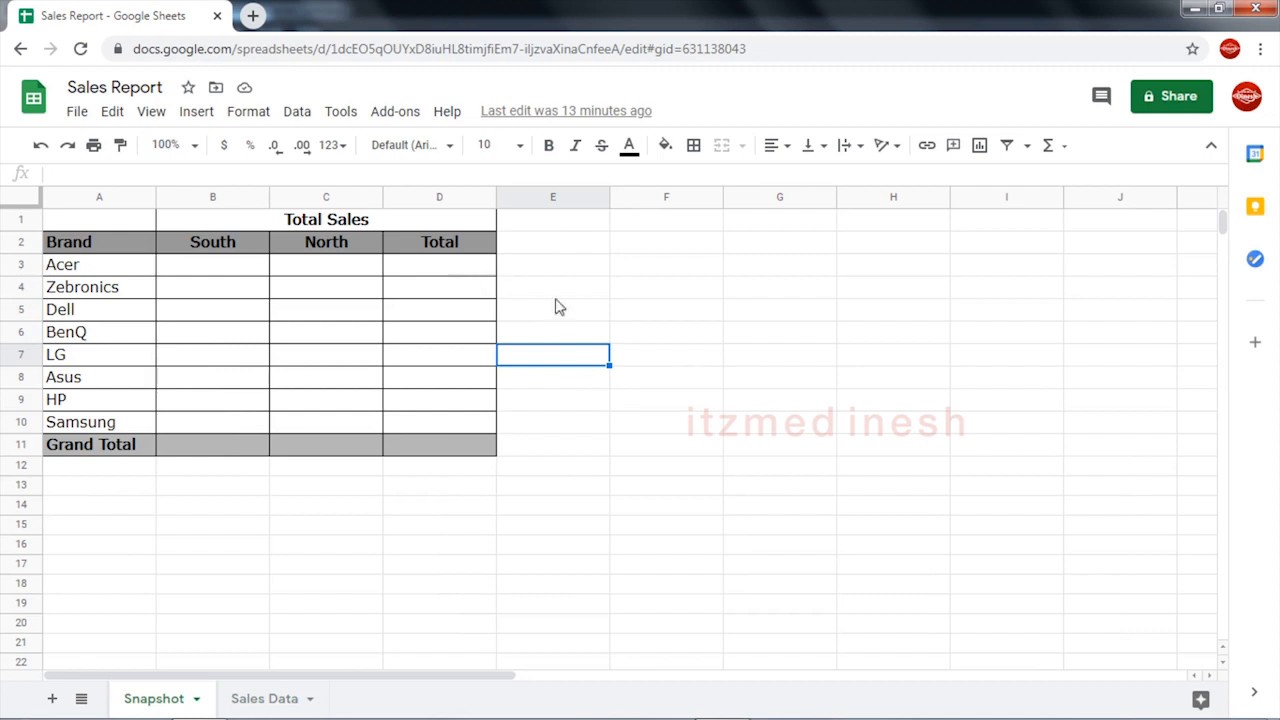
left_click(437, 452)
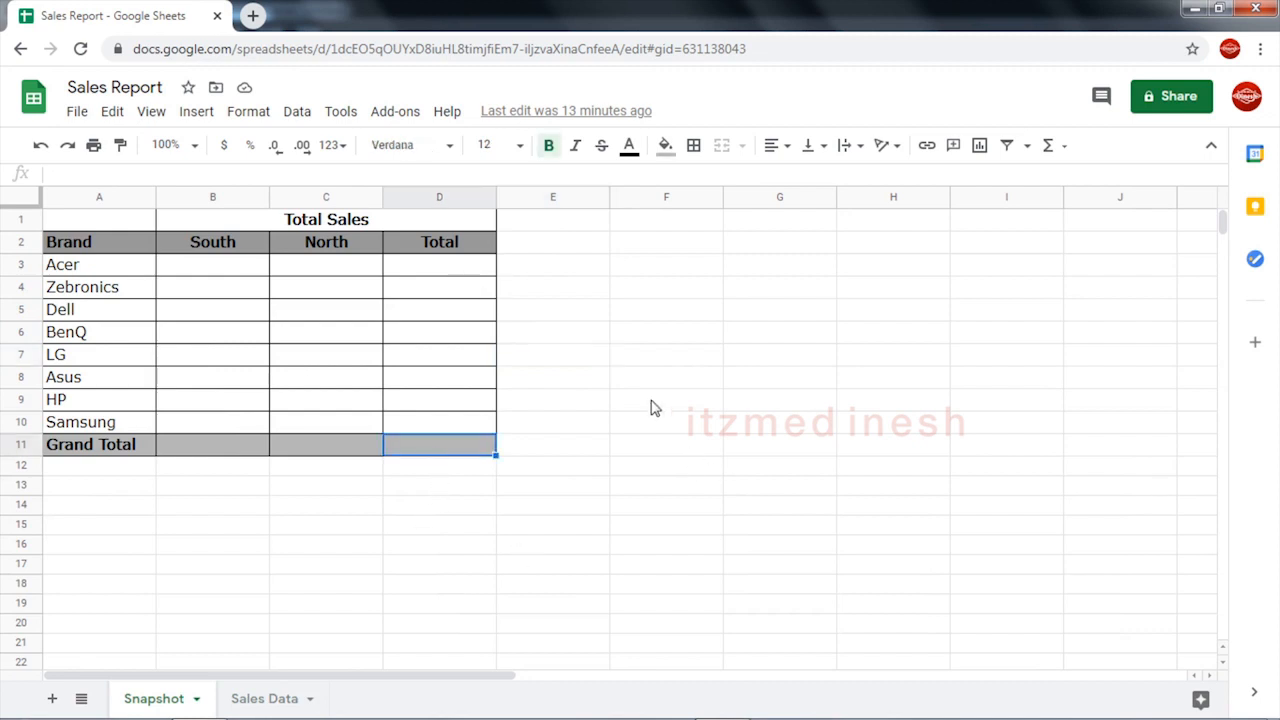
left_click(591, 443)
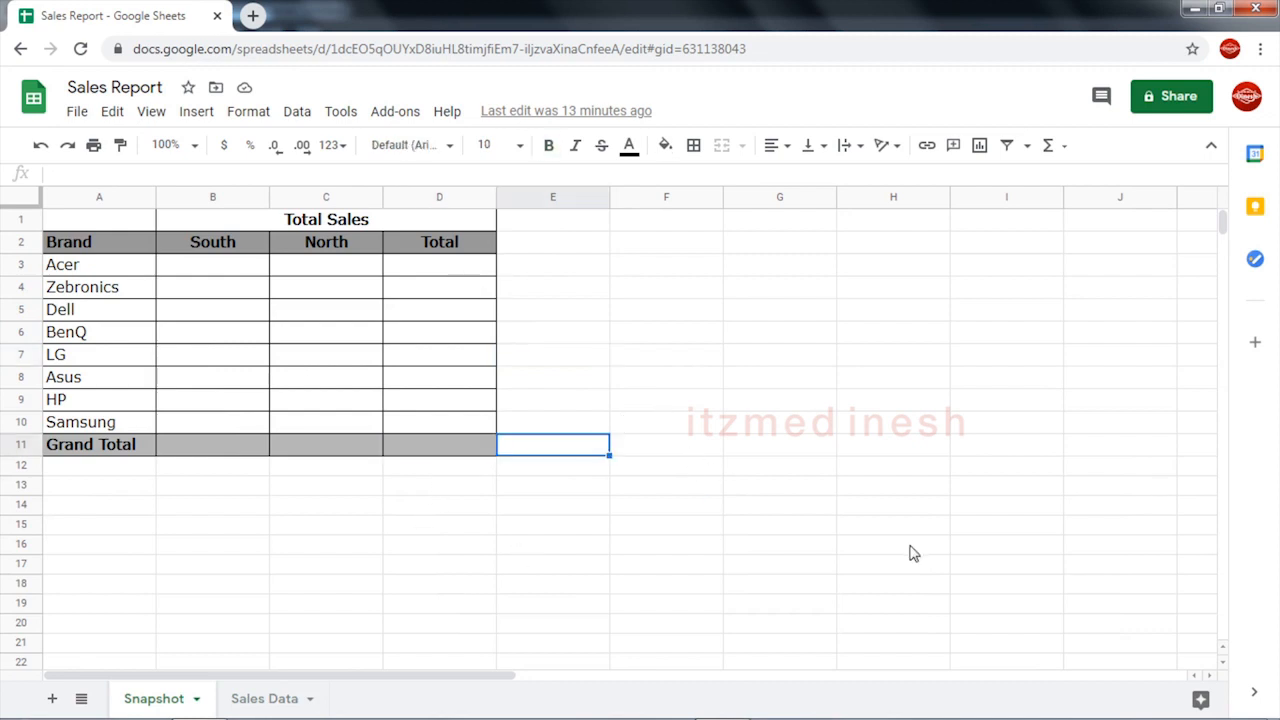
type("=SUM")
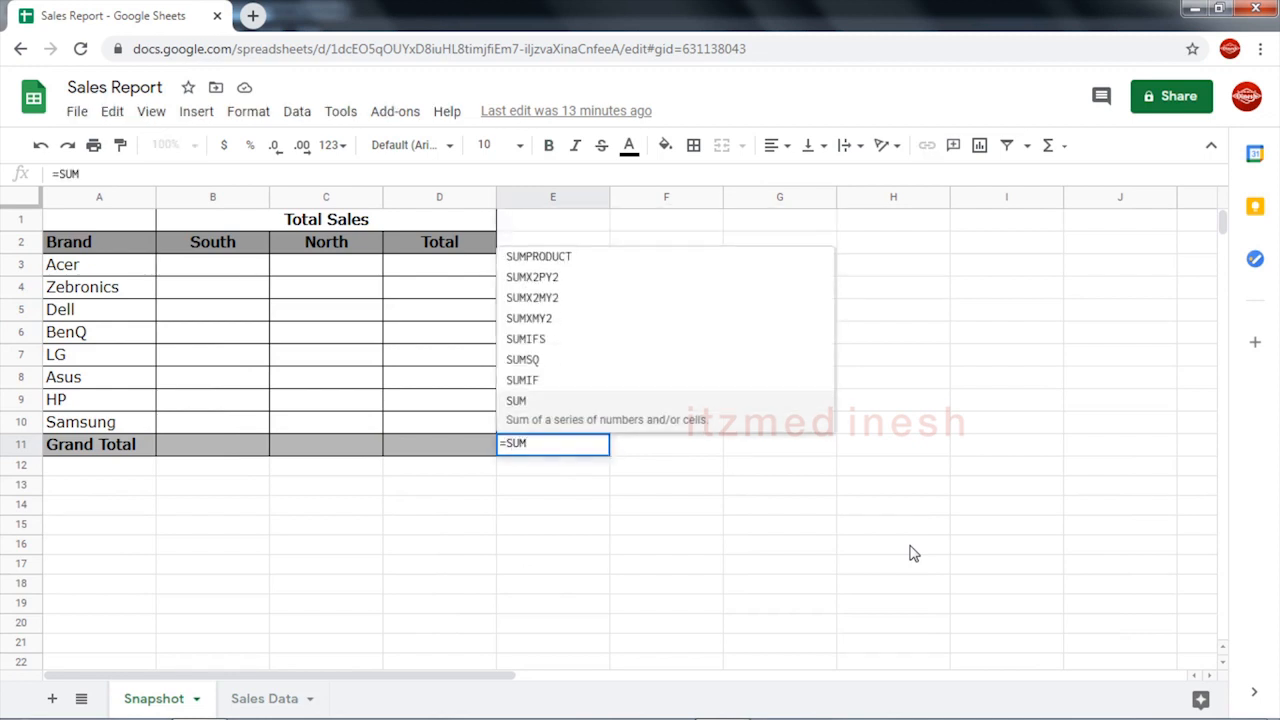
type("(")
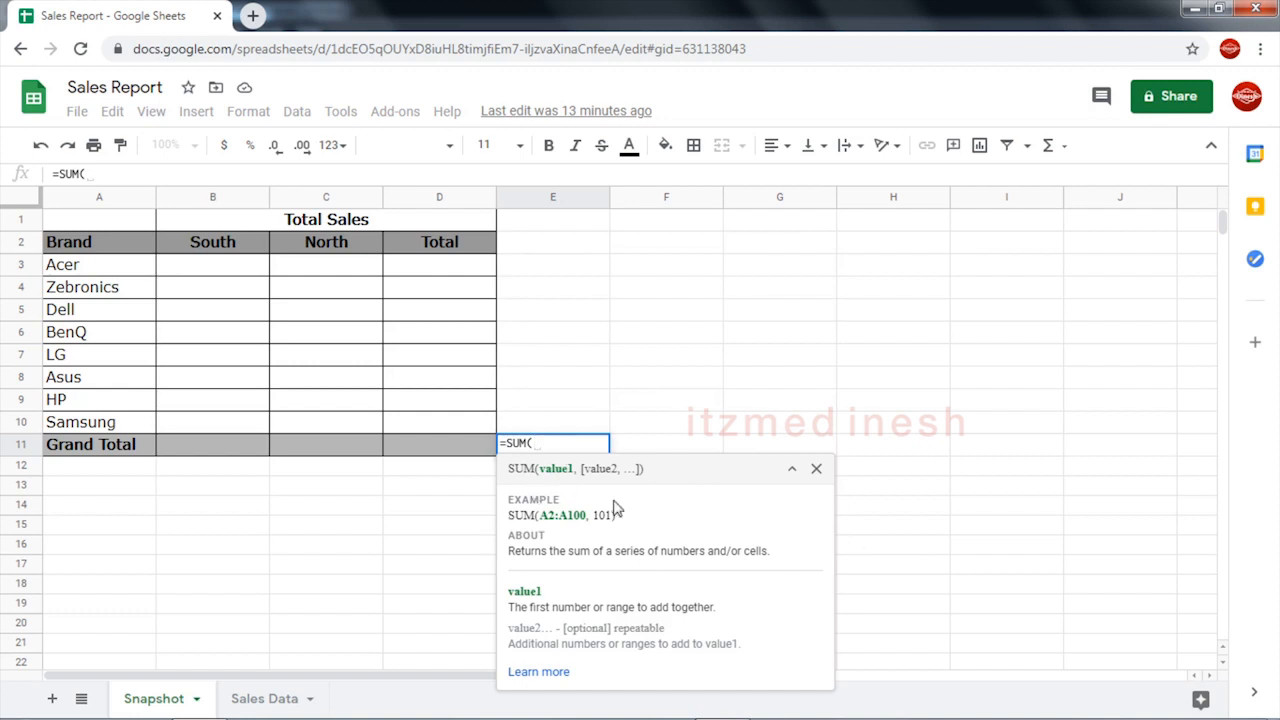
left_click(265, 700)
left_click(520, 197)
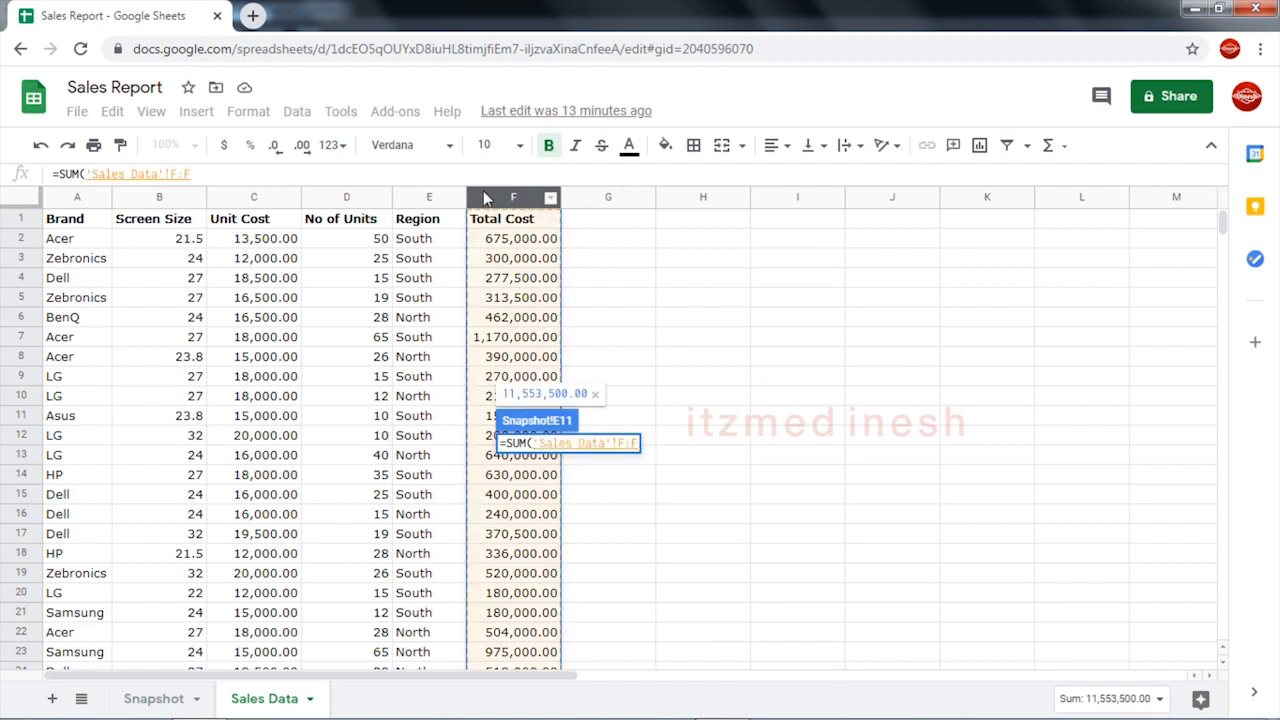
type(")")
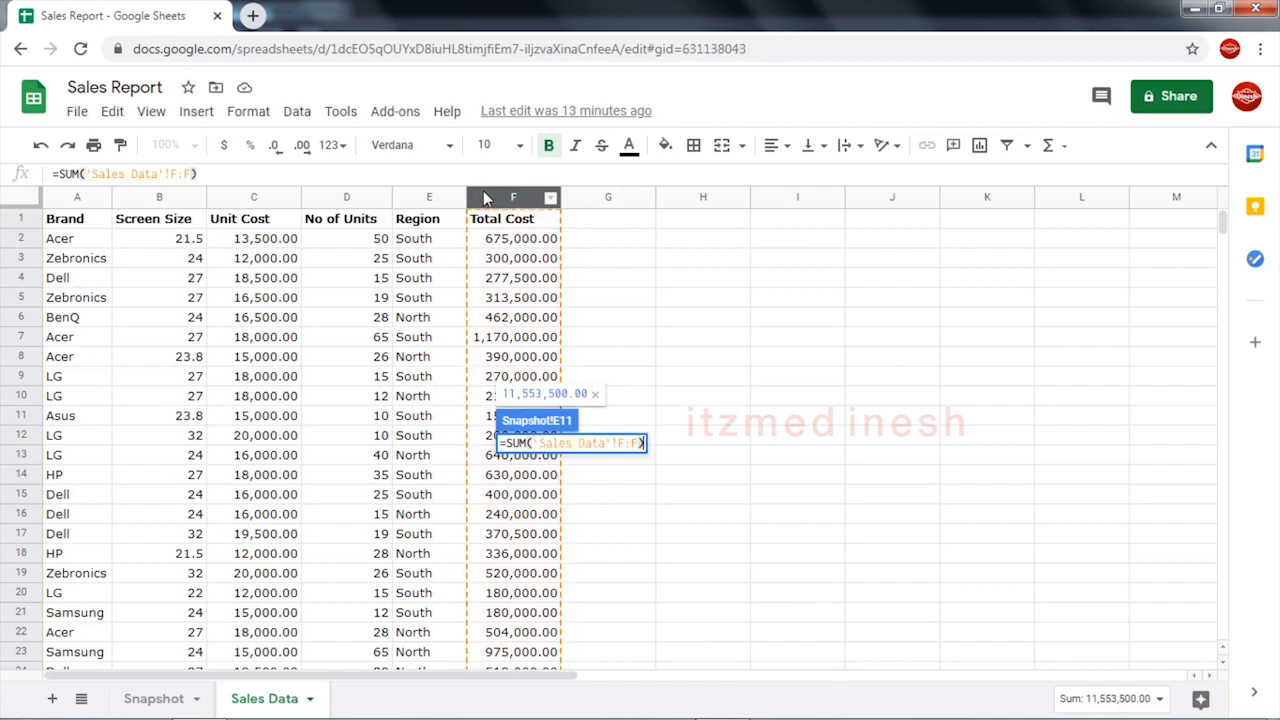
key("Return")
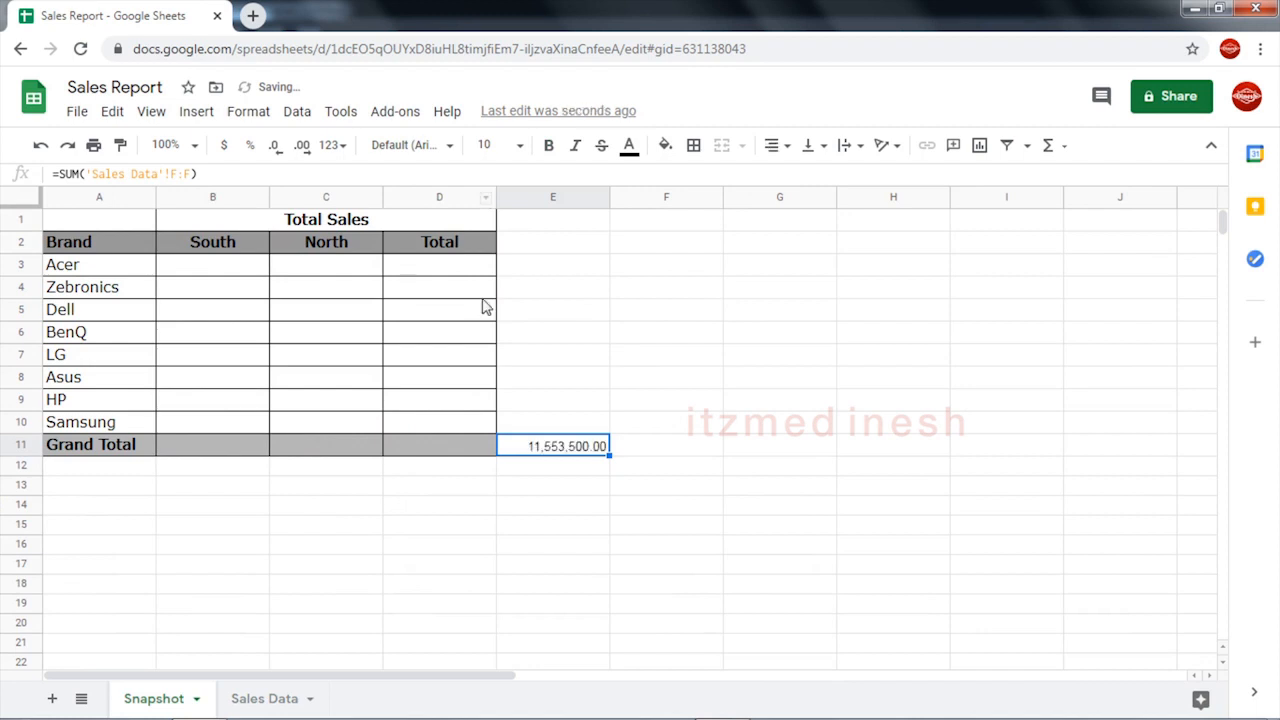
left_click(548, 145)
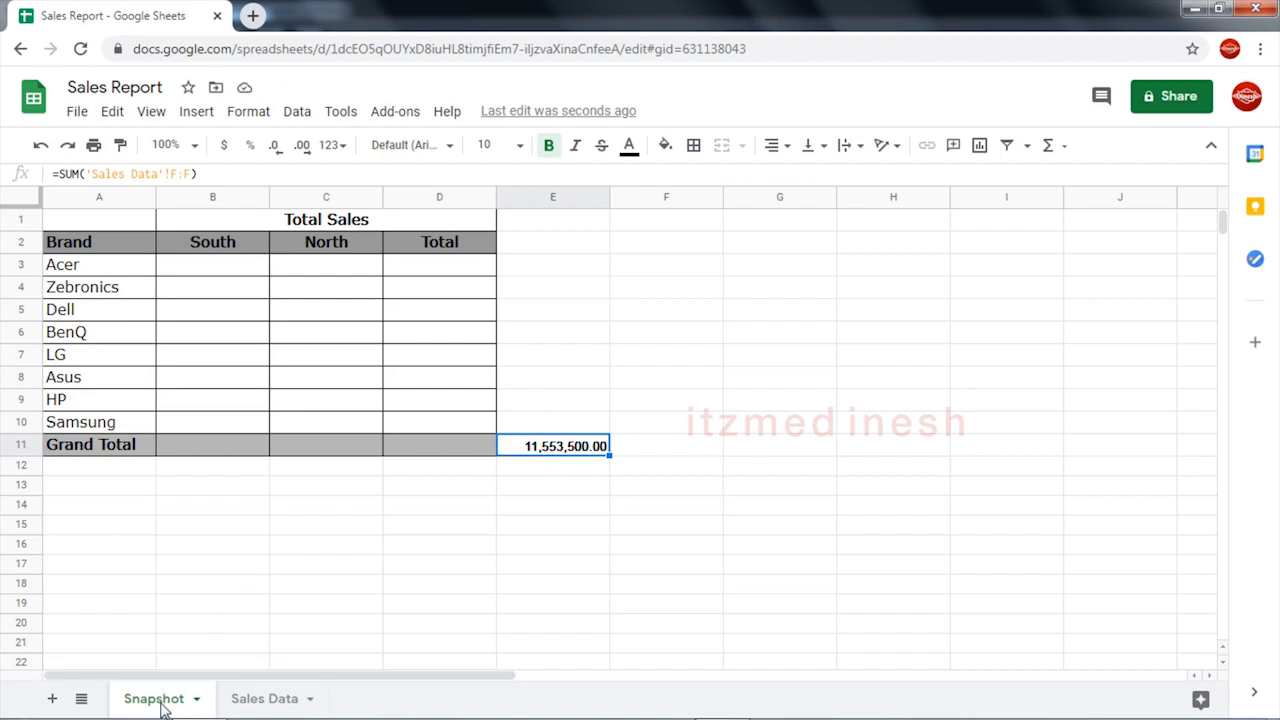
- Compare the No of Units and Unit Cost columns on the Sales Data sheet with the brand and region layout of the Snapshot table
left_click(256, 700)
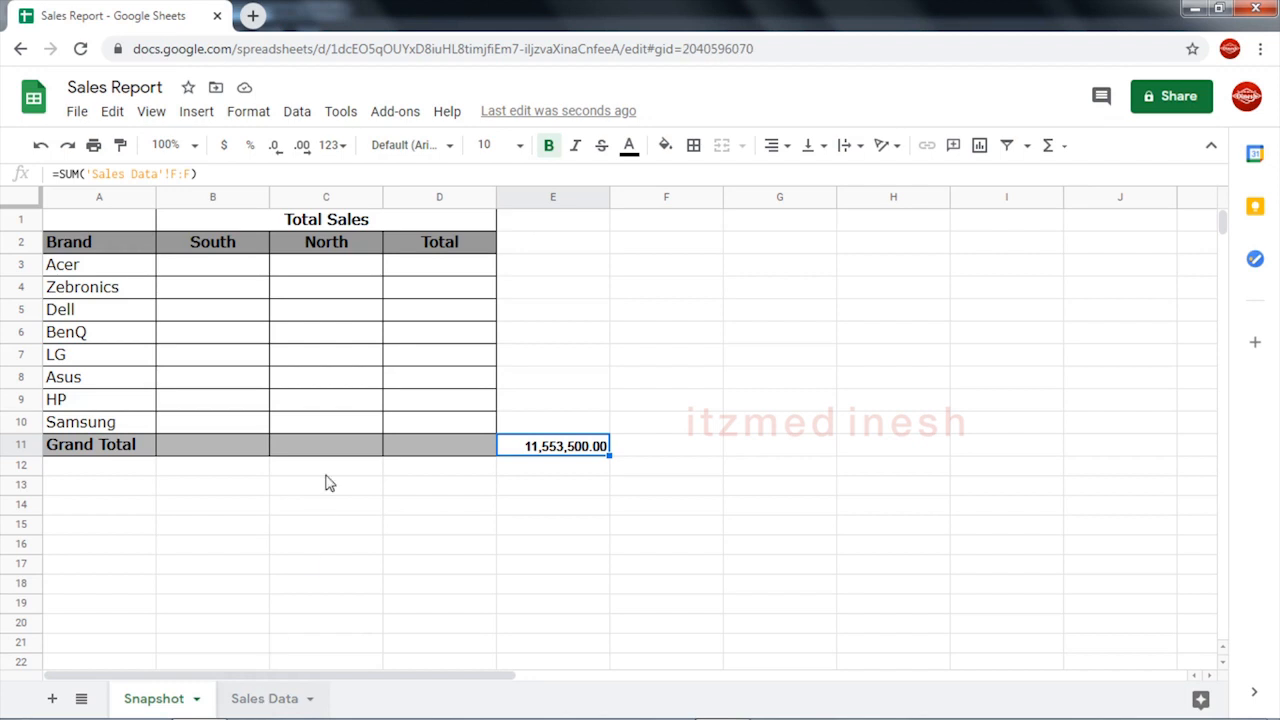
left_click(335, 198)
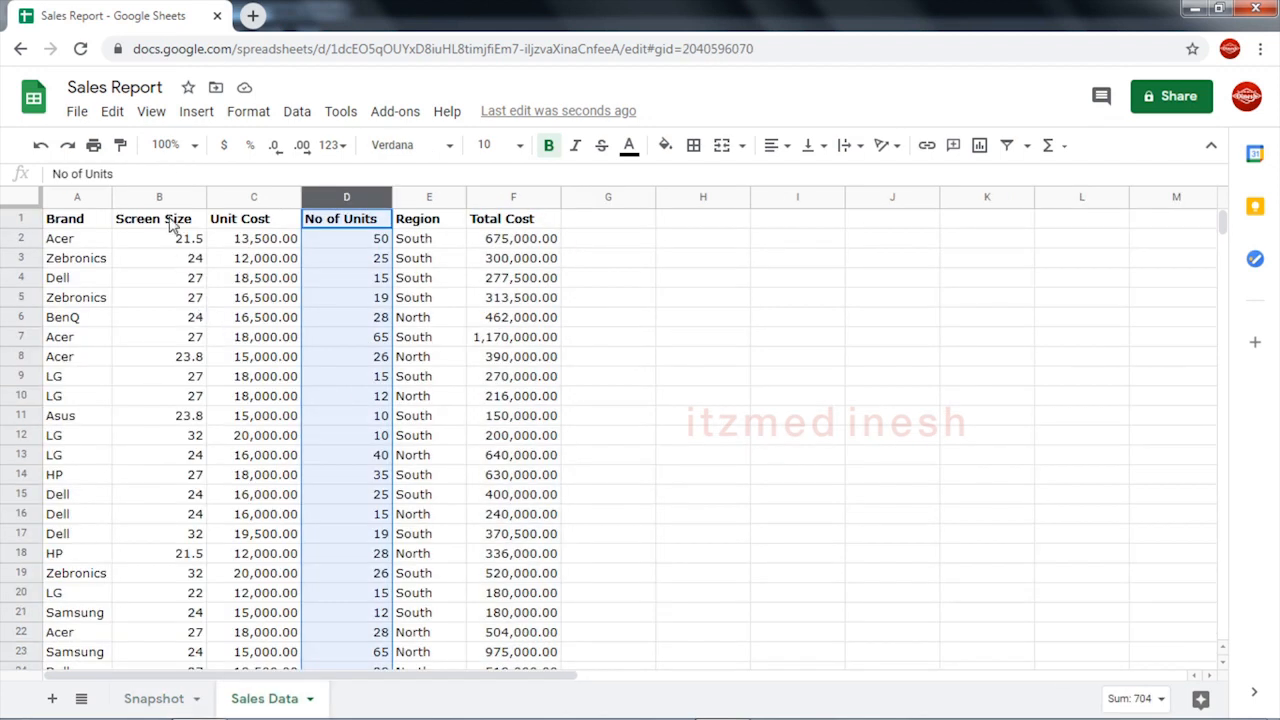
left_click(276, 198)
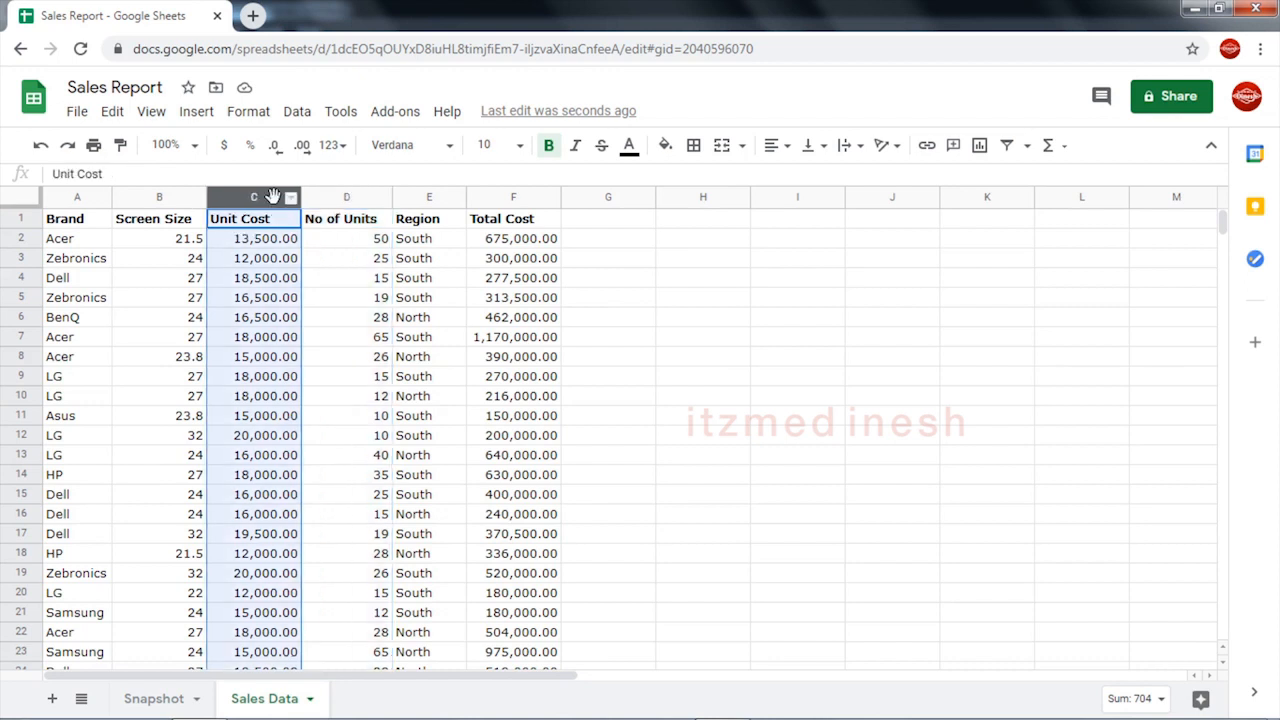
left_click(160, 698)
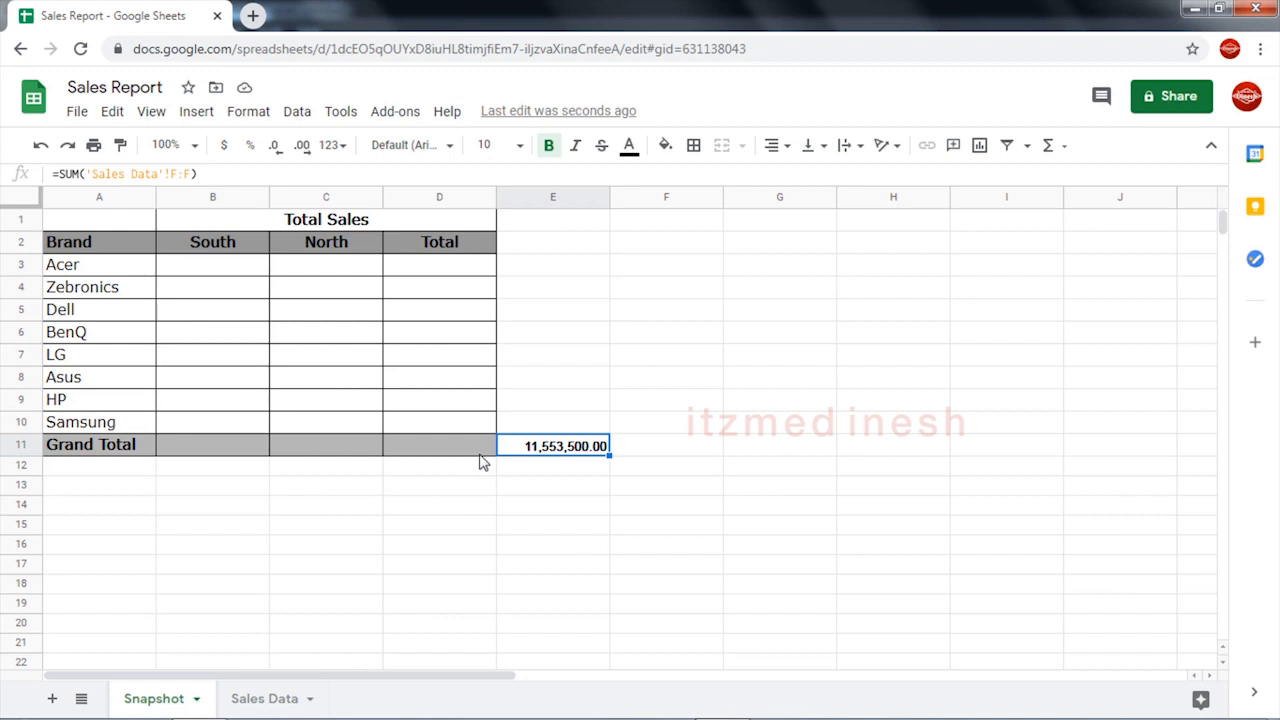
left_click(278, 704)
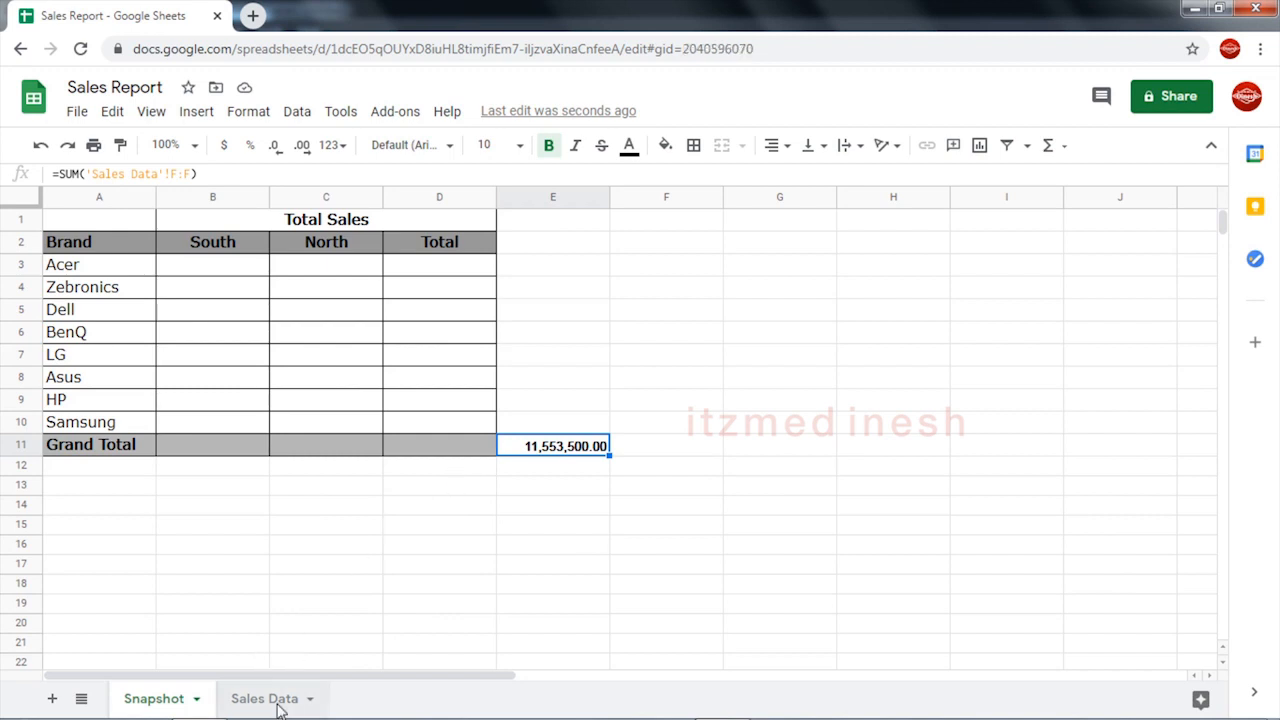
left_click(714, 358)
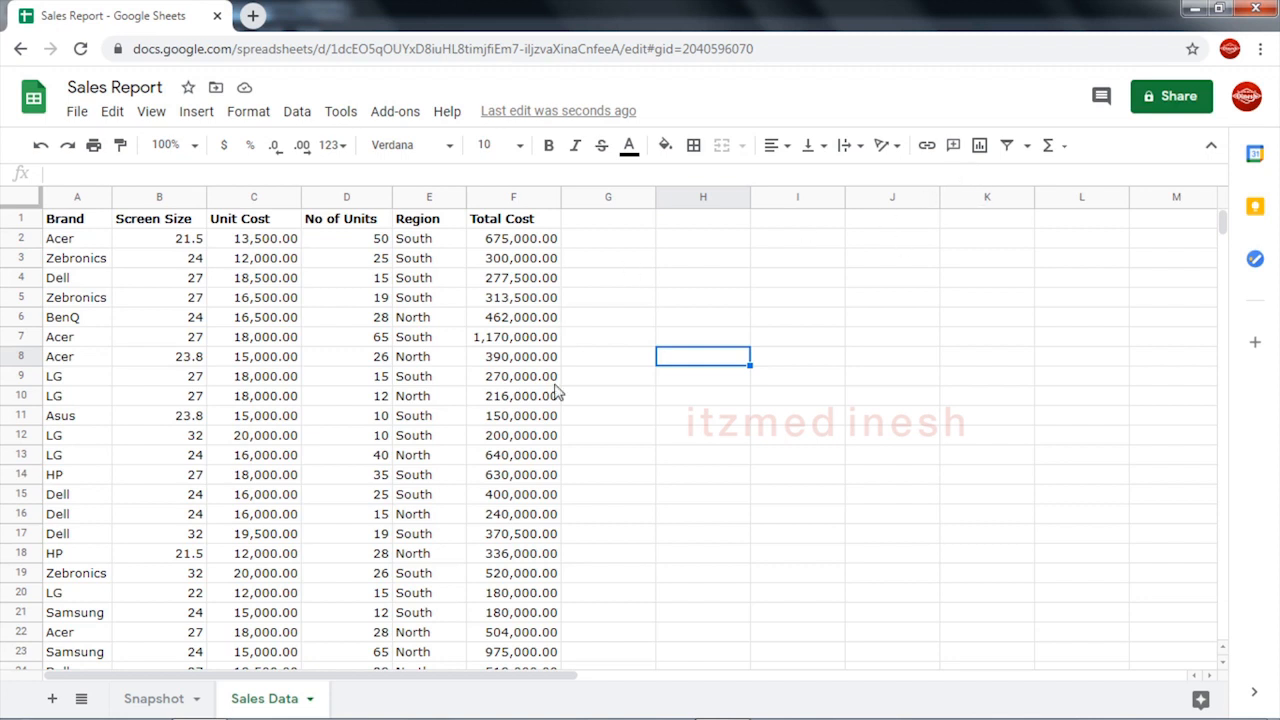
left_click(155, 699)
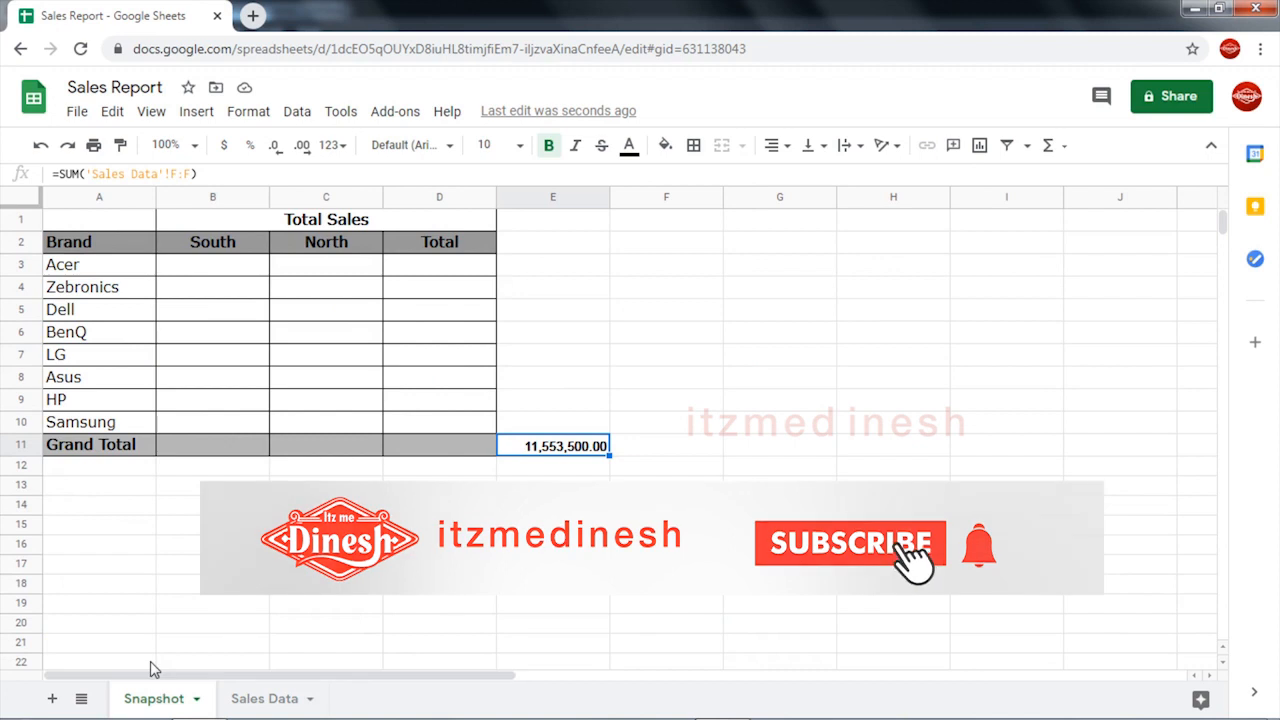
left_click(78, 267)
left_click(538, 268)
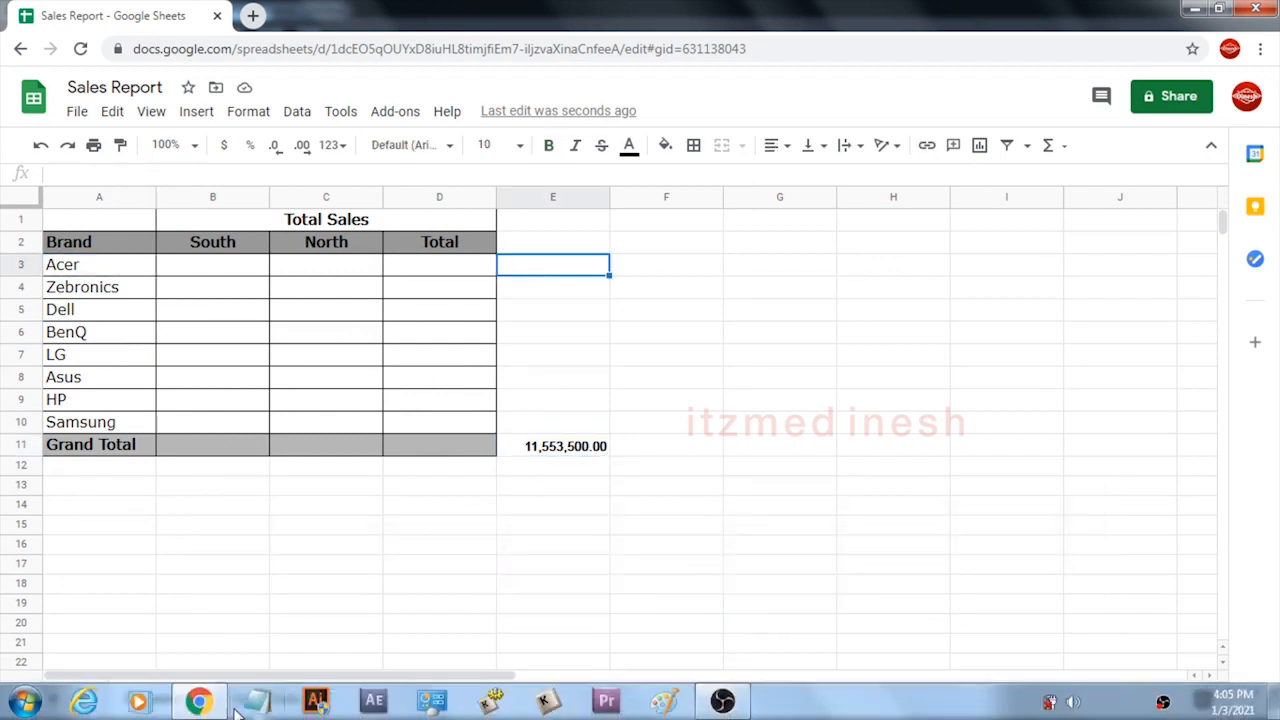
left_click(257, 700)
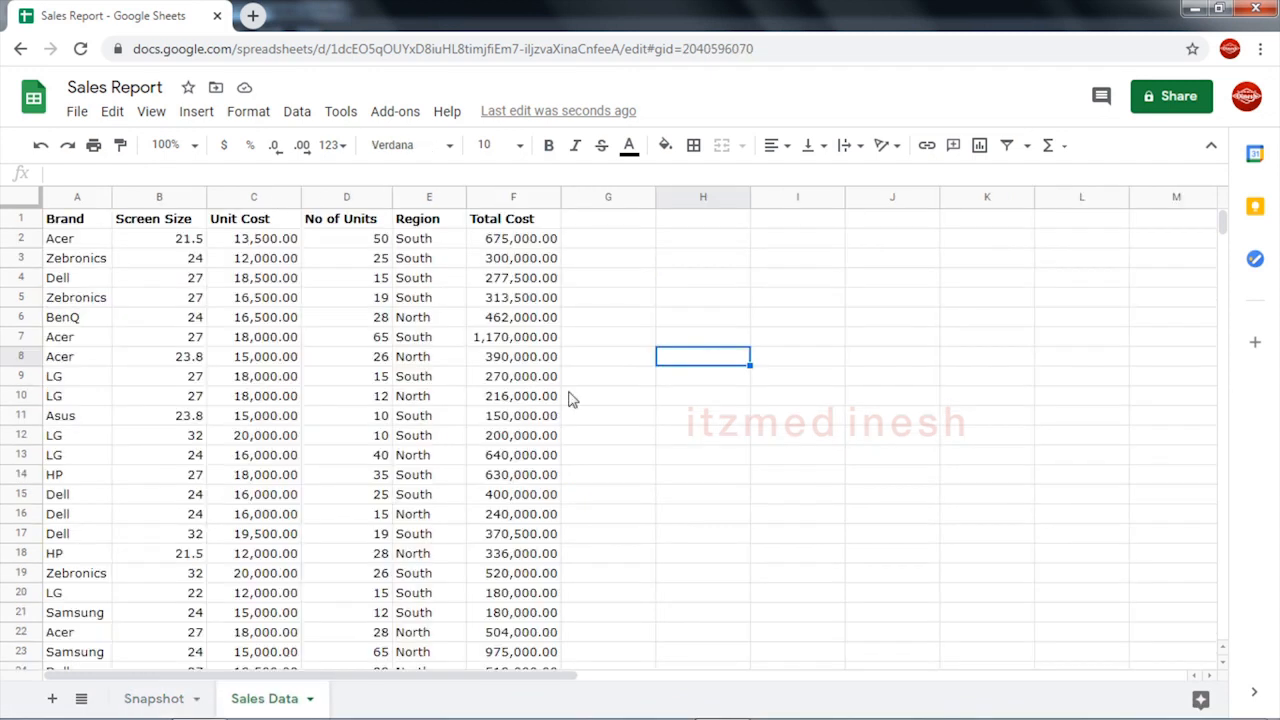
- Label cell H3 of the Sales Data sheet SUMIF, beside the brand and Total Cost data
left_click(702, 260)
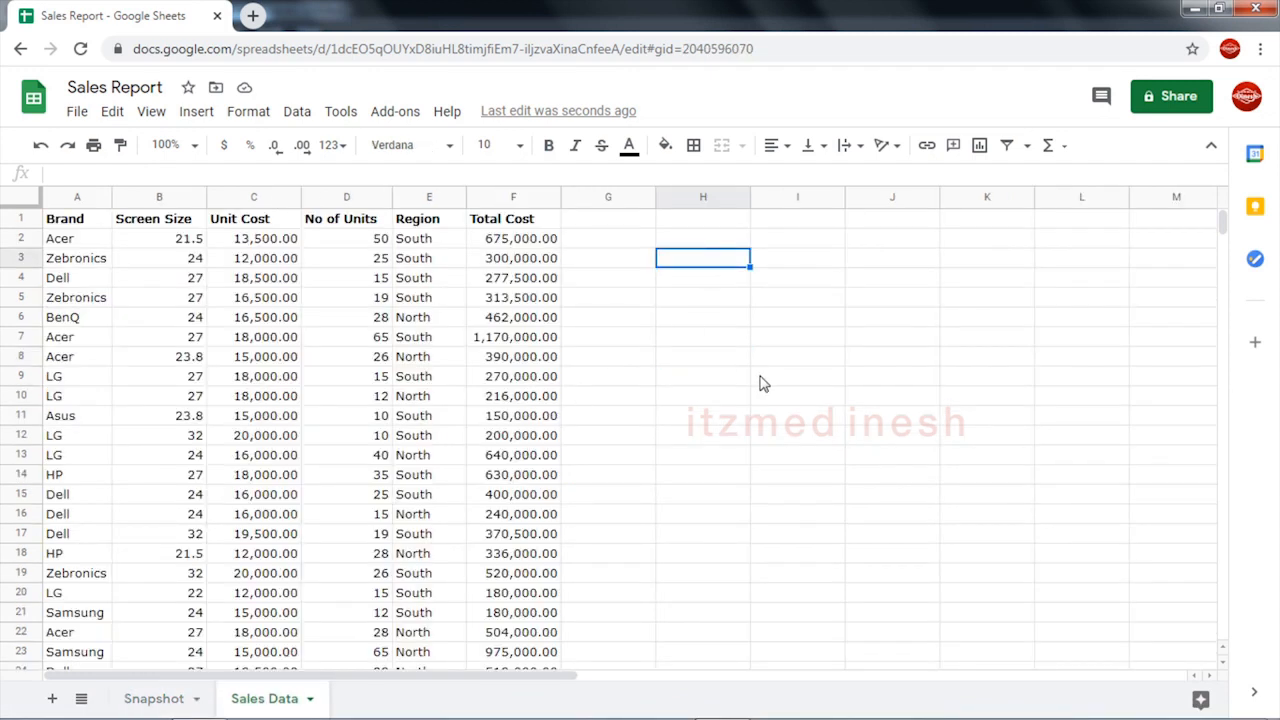
left_click(88, 281)
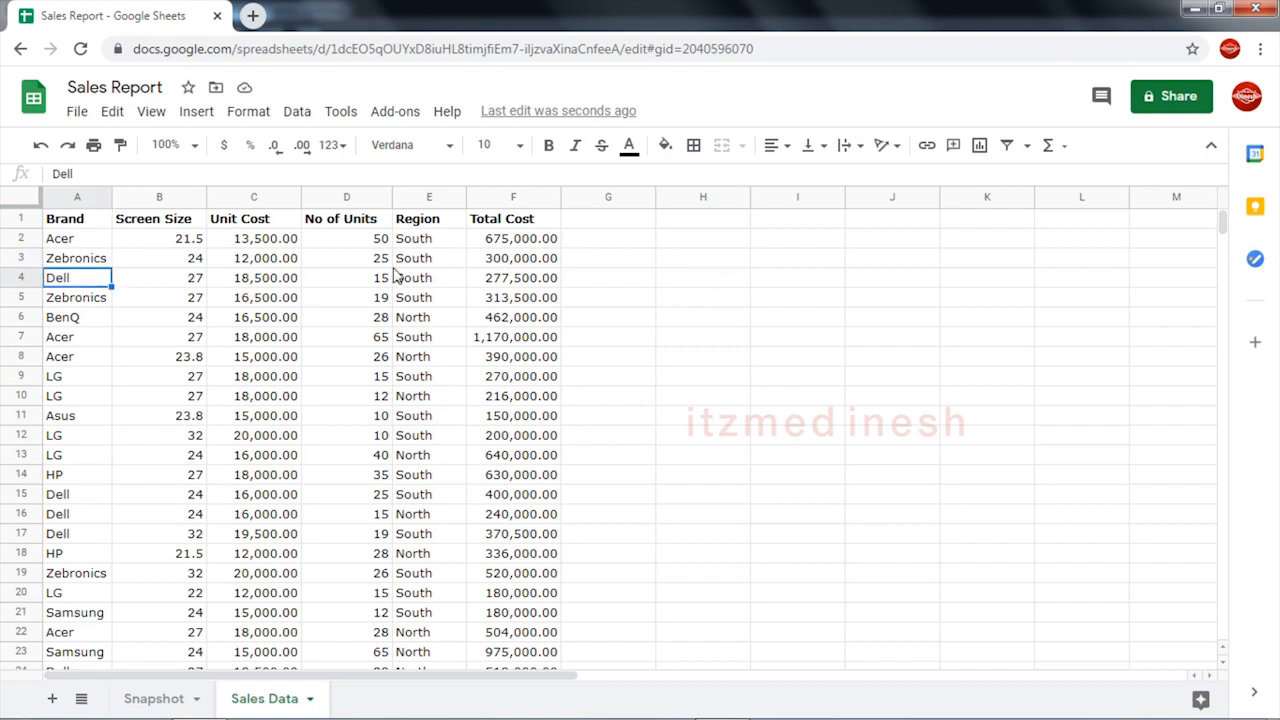
left_click_drag(522, 243, 523, 615)
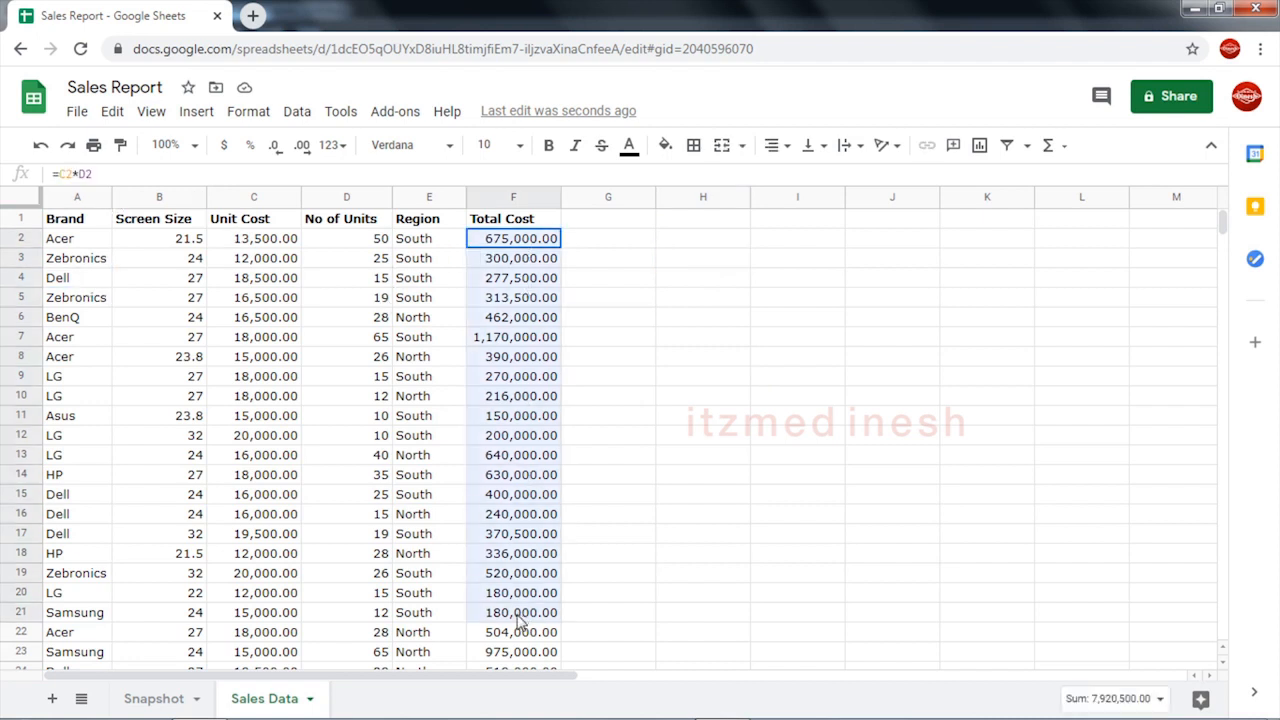
left_click(633, 280)
left_click(686, 262)
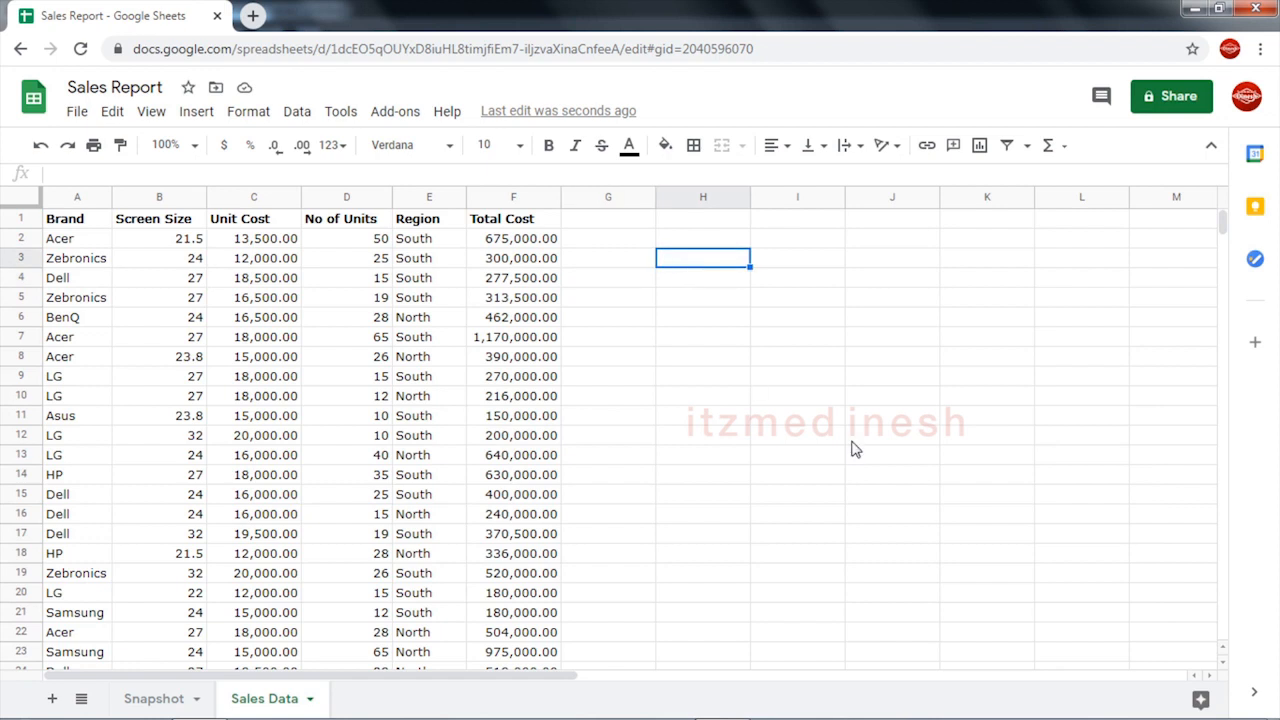
type("SUMIF")
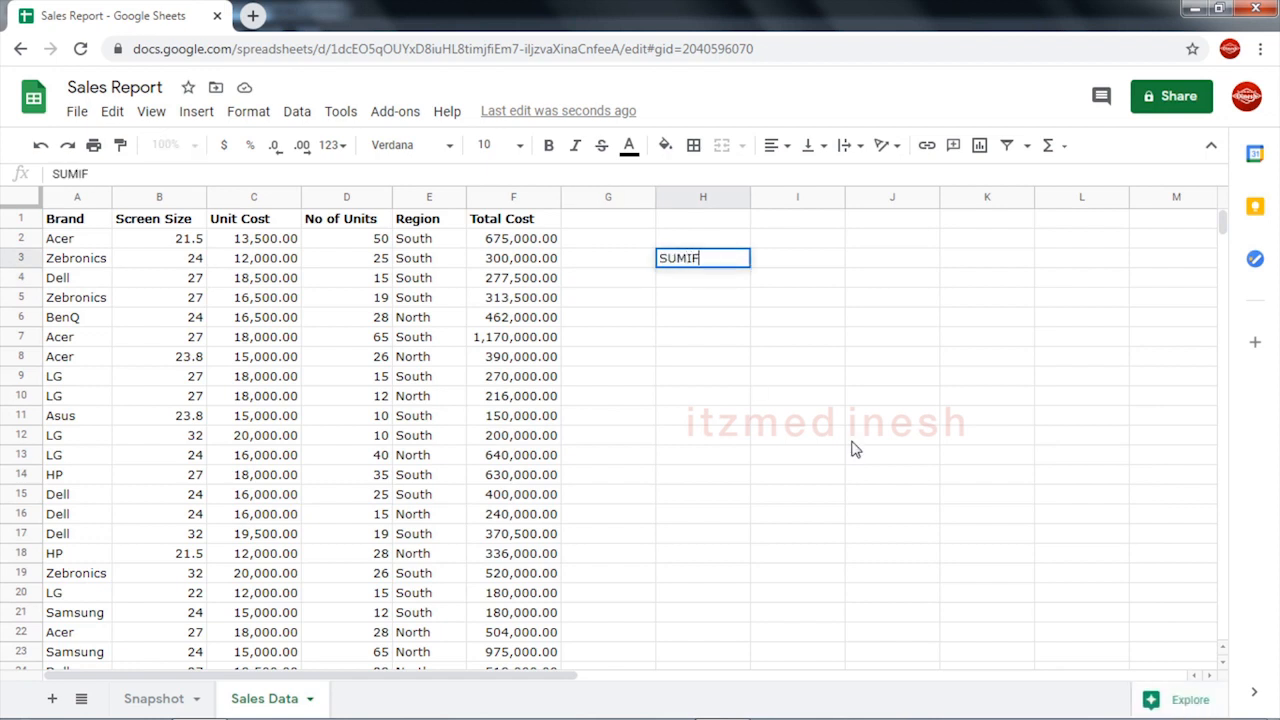
key("Tab")
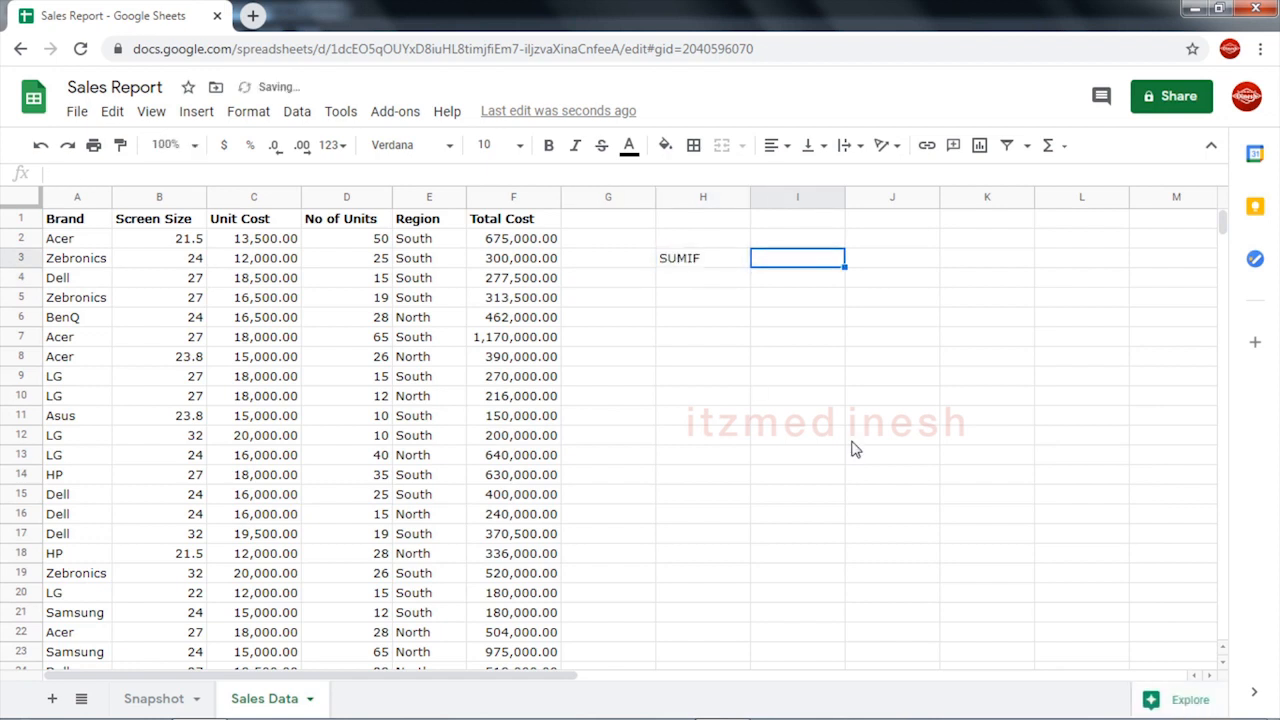
- Enter =SUMIF(A:A,"Dell",F:F) in cell I3 to total the cost of the Dell rows
type("=")
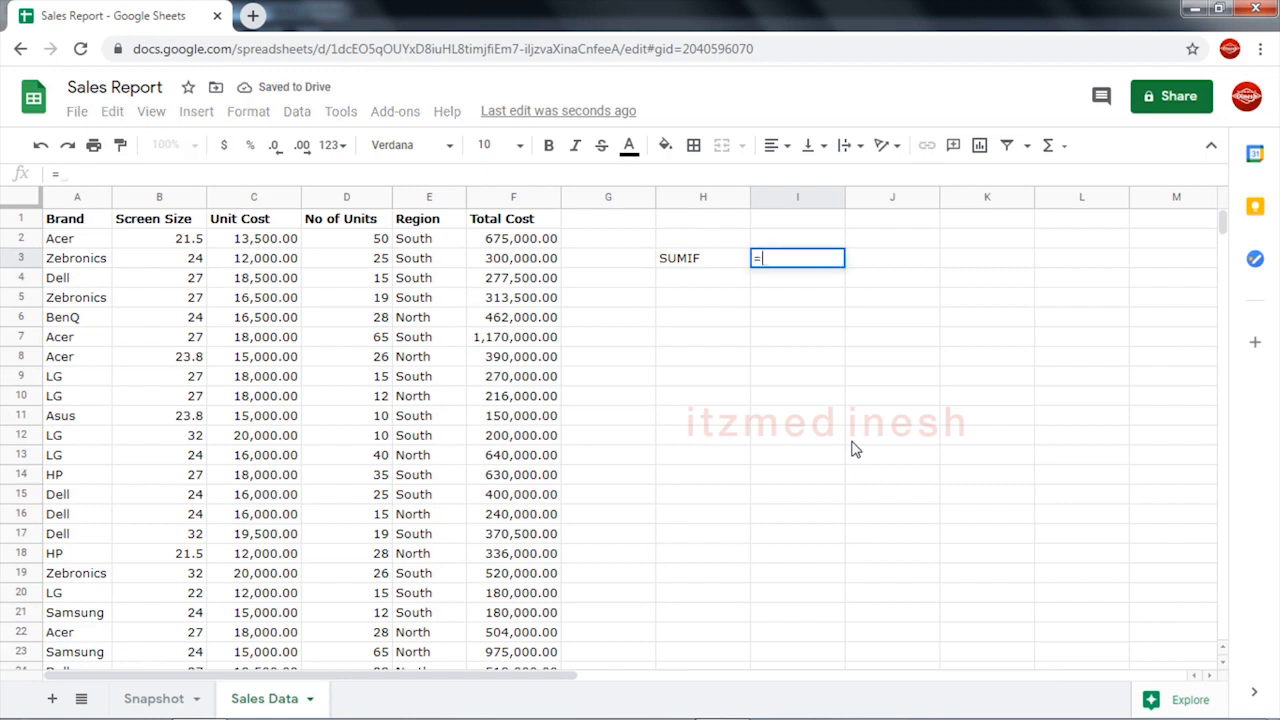
type("SUMIF(")
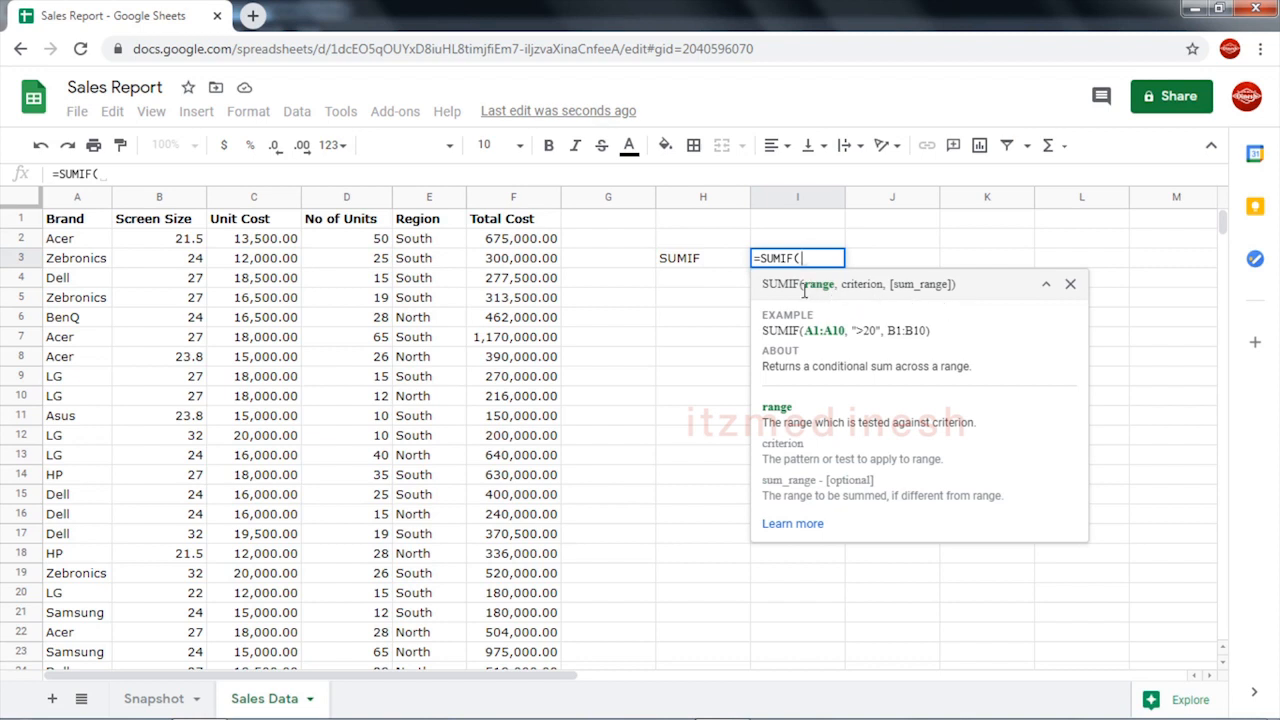
left_click(68, 203)
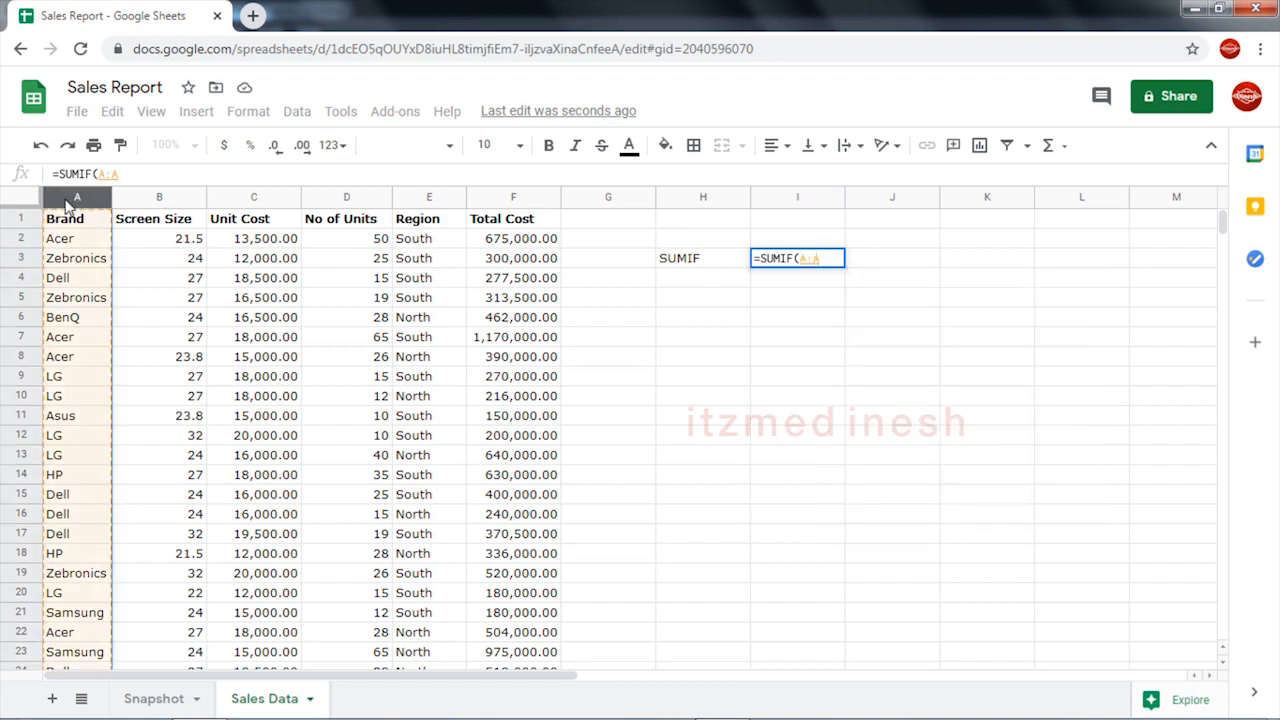
type(",")
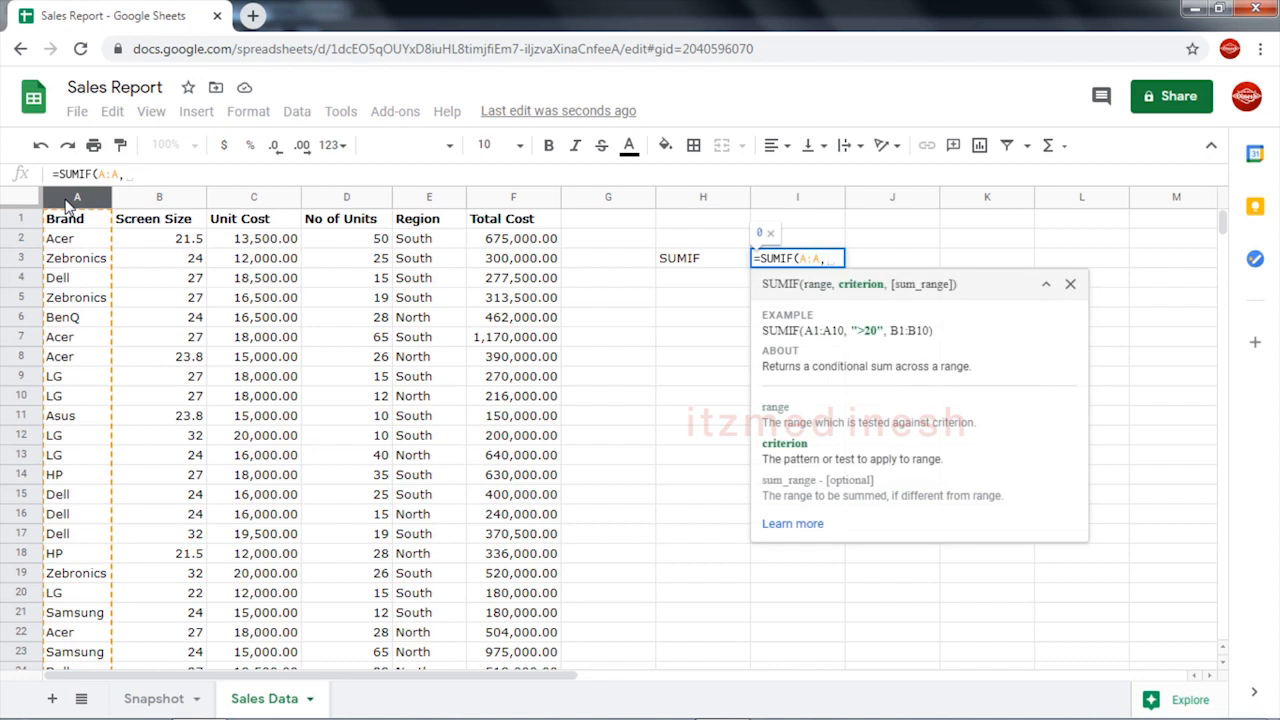
type("\"")
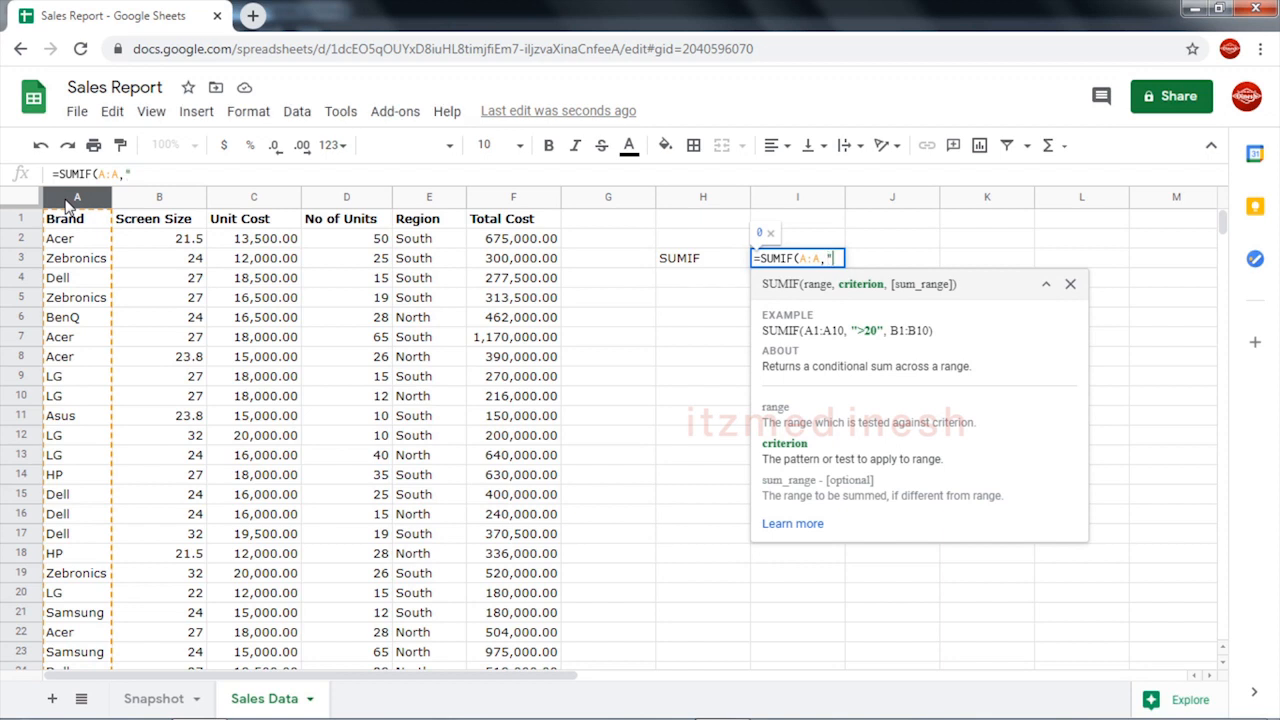
type("dE")
key("BackSpace")
type("Dell\"")
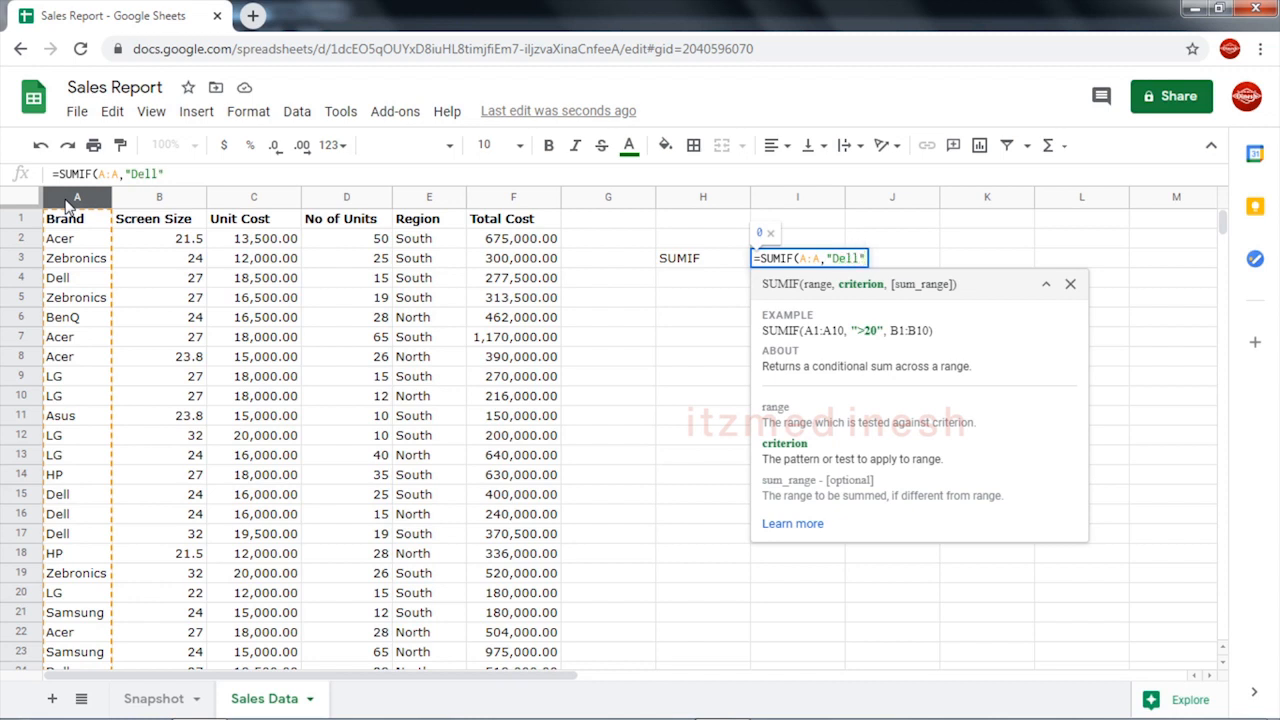
type(",")
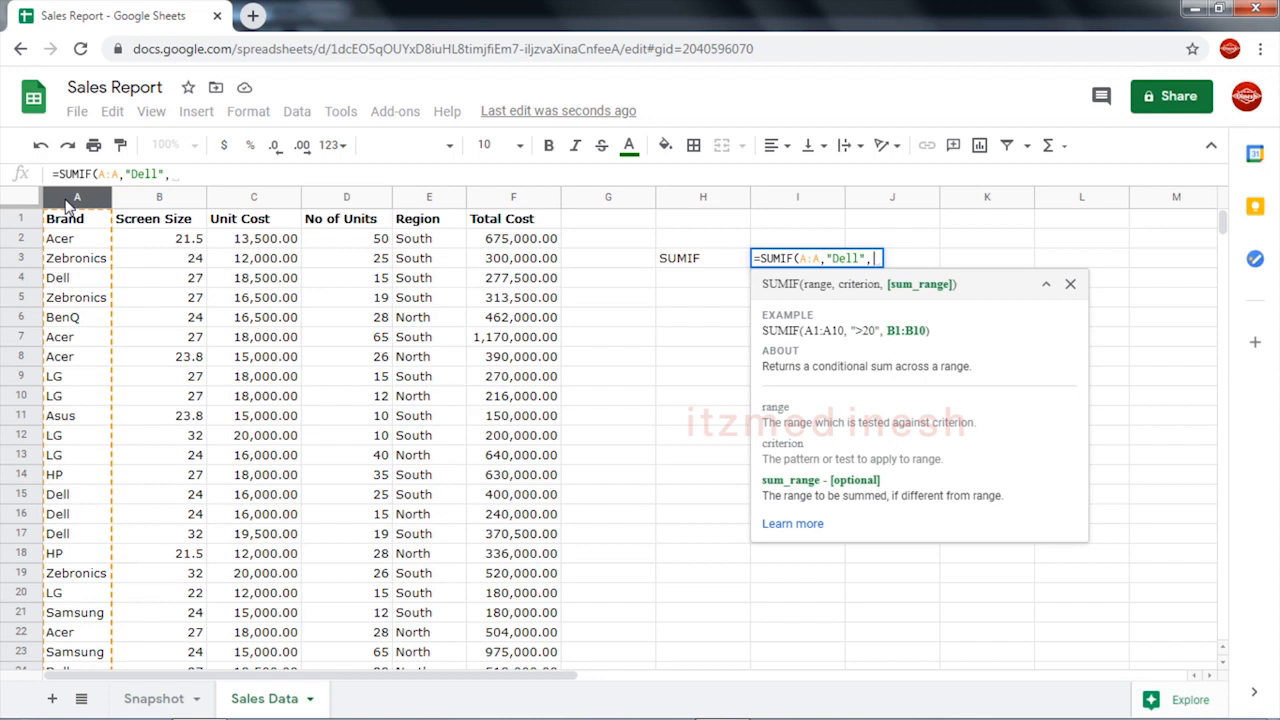
left_click(512, 198)
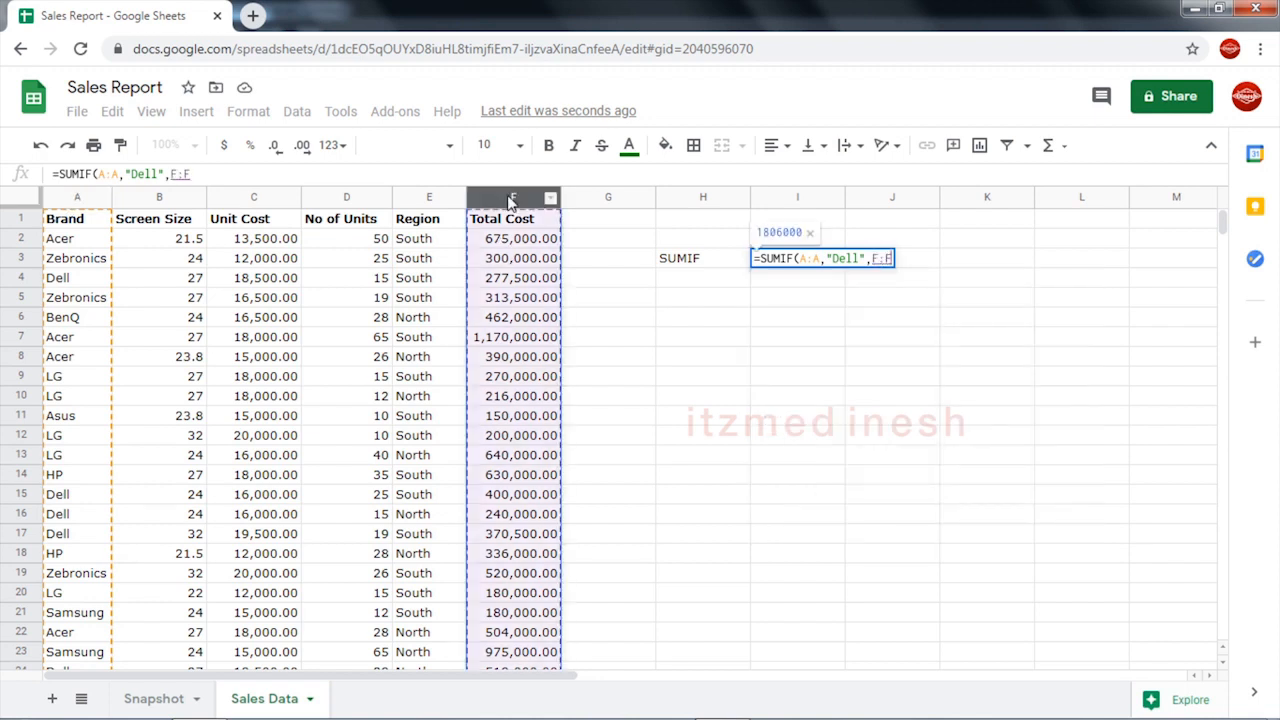
type(")")
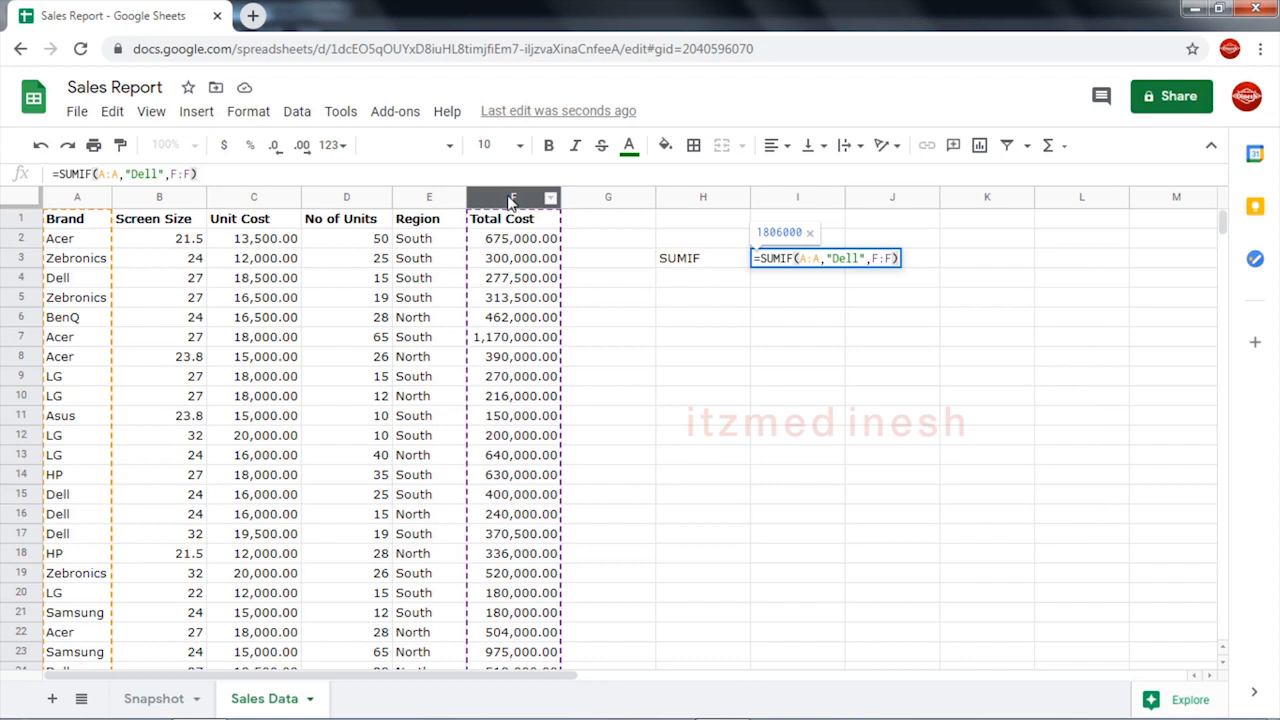
key("Return")
left_click(796, 262)
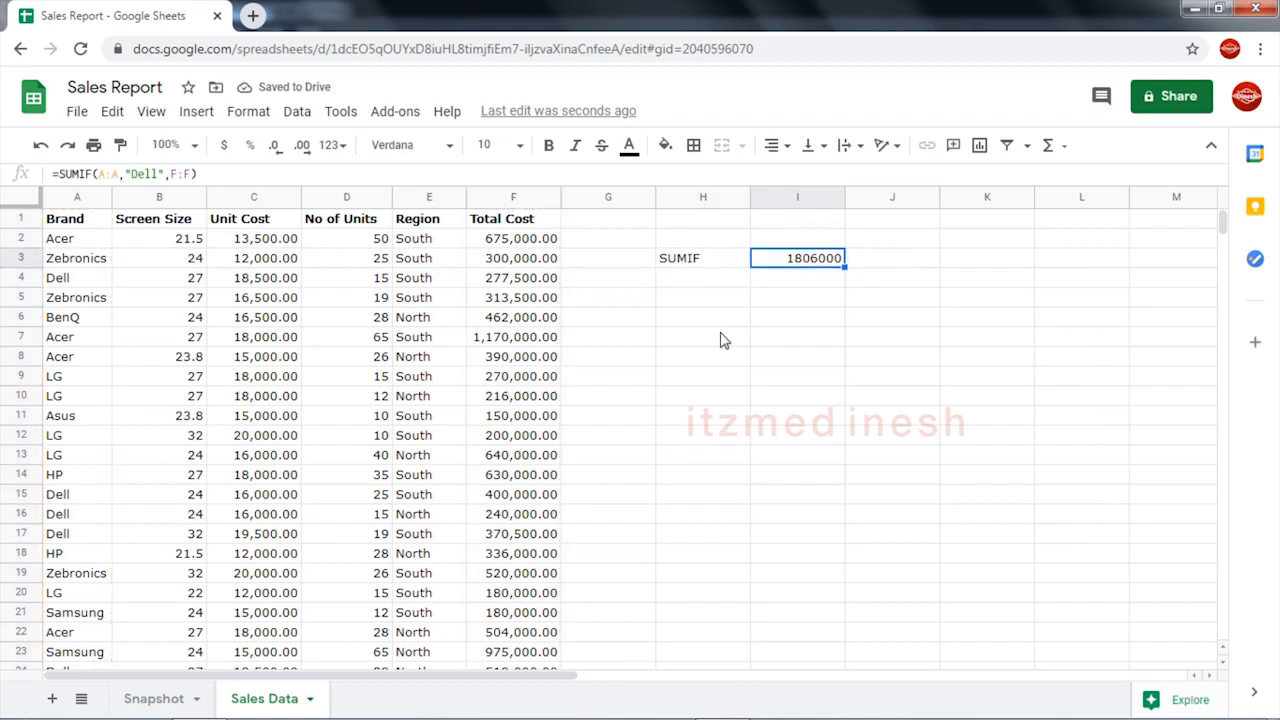
- Label cell H5 SUMIFS, two rows below the SUMIF label
left_click(681, 298)
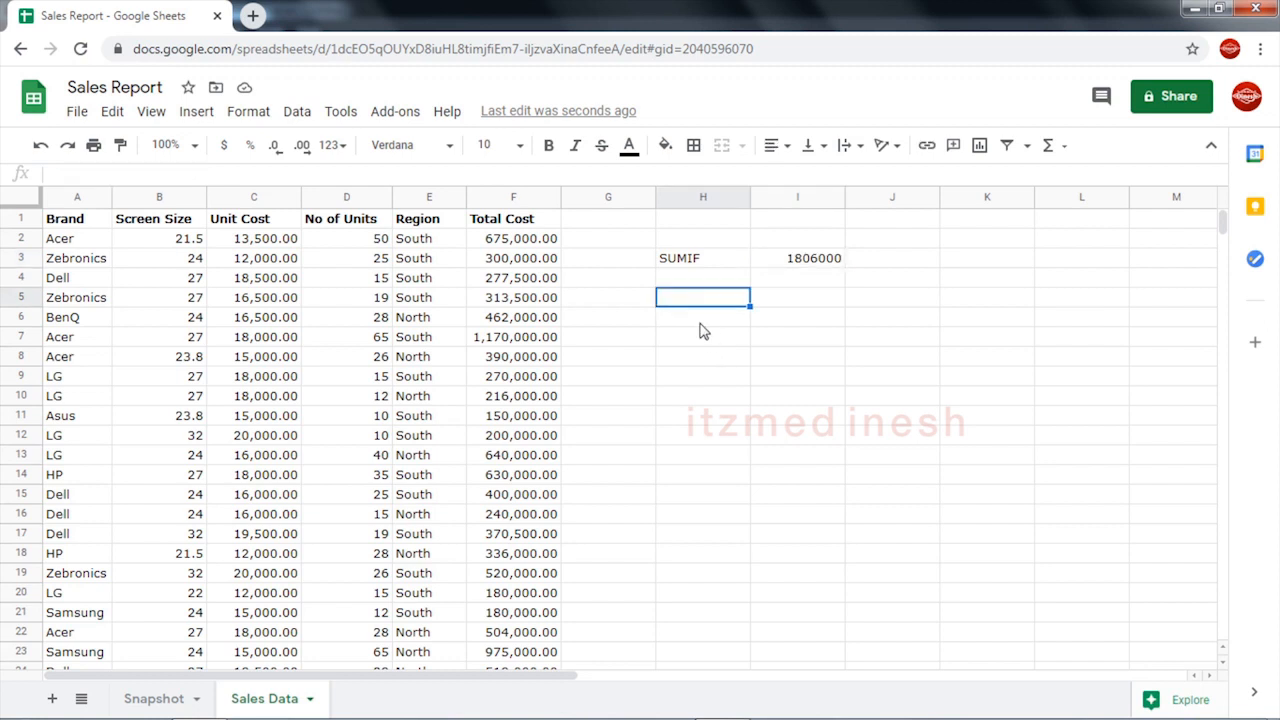
type("SUMIFS")
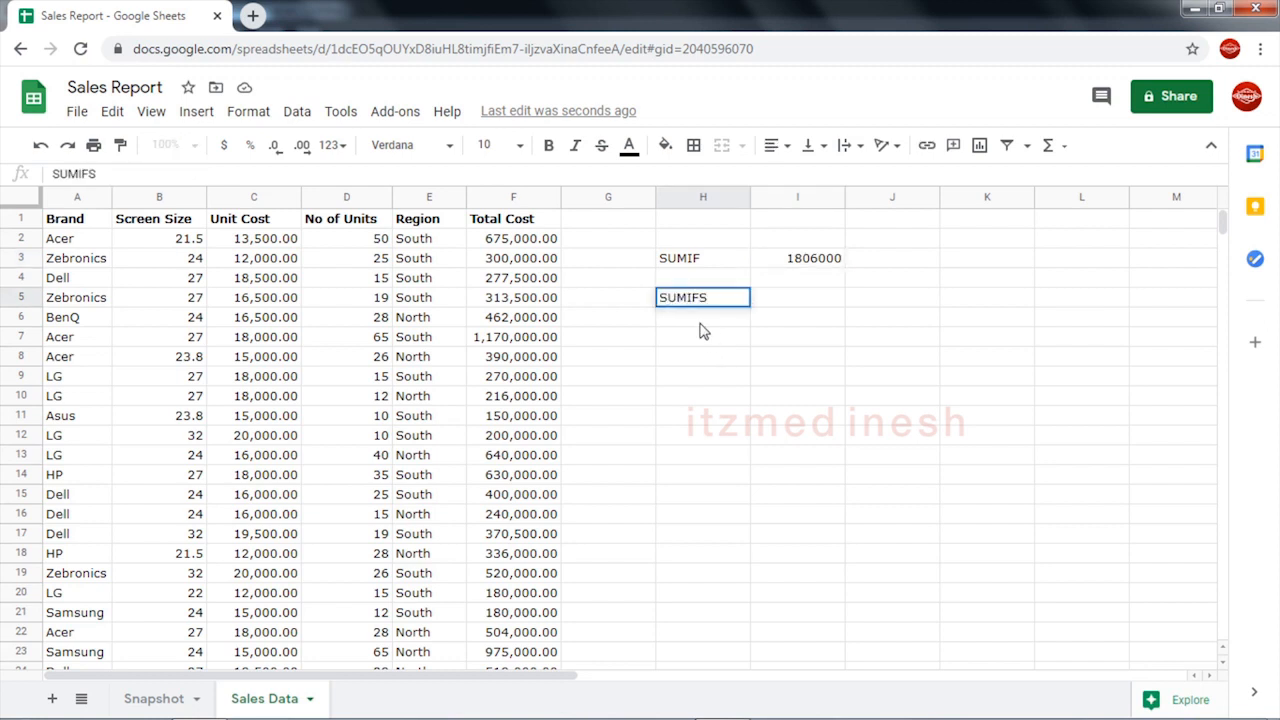
key("Tab")
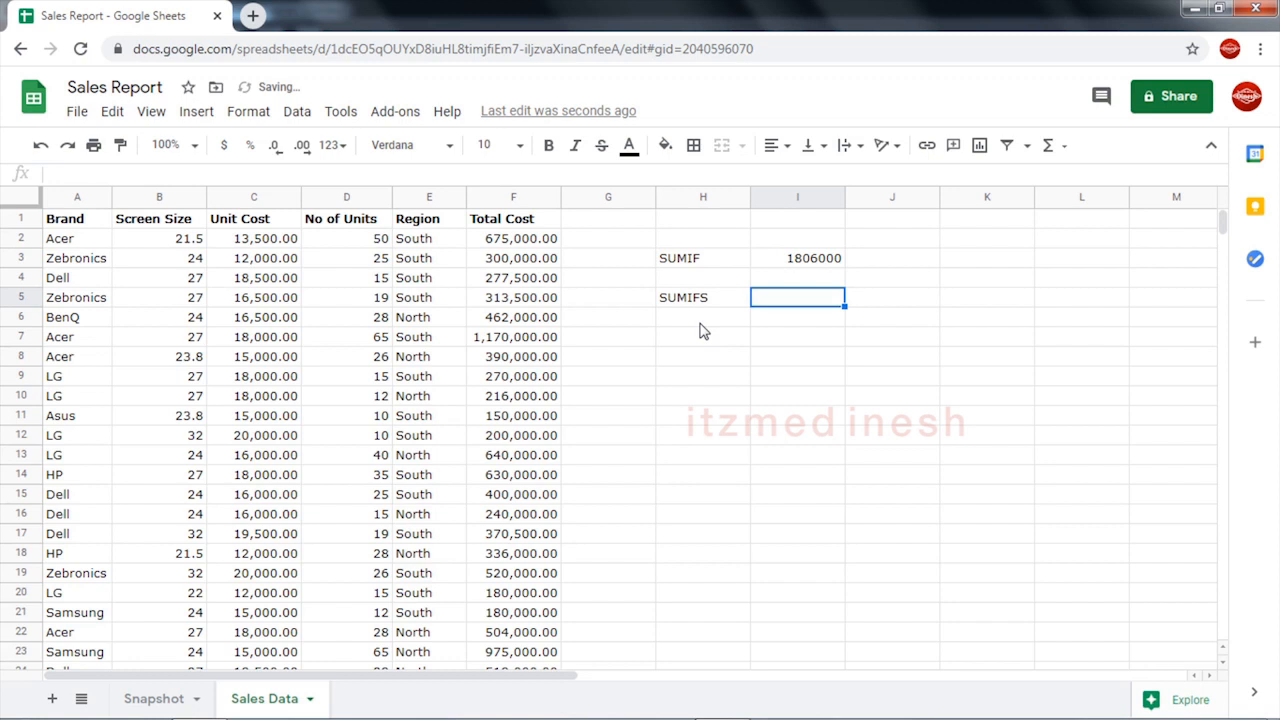
- Insert a column between the SUMIF label and its result, and enter Dell in cell I3 as the criterion
left_click(792, 270)
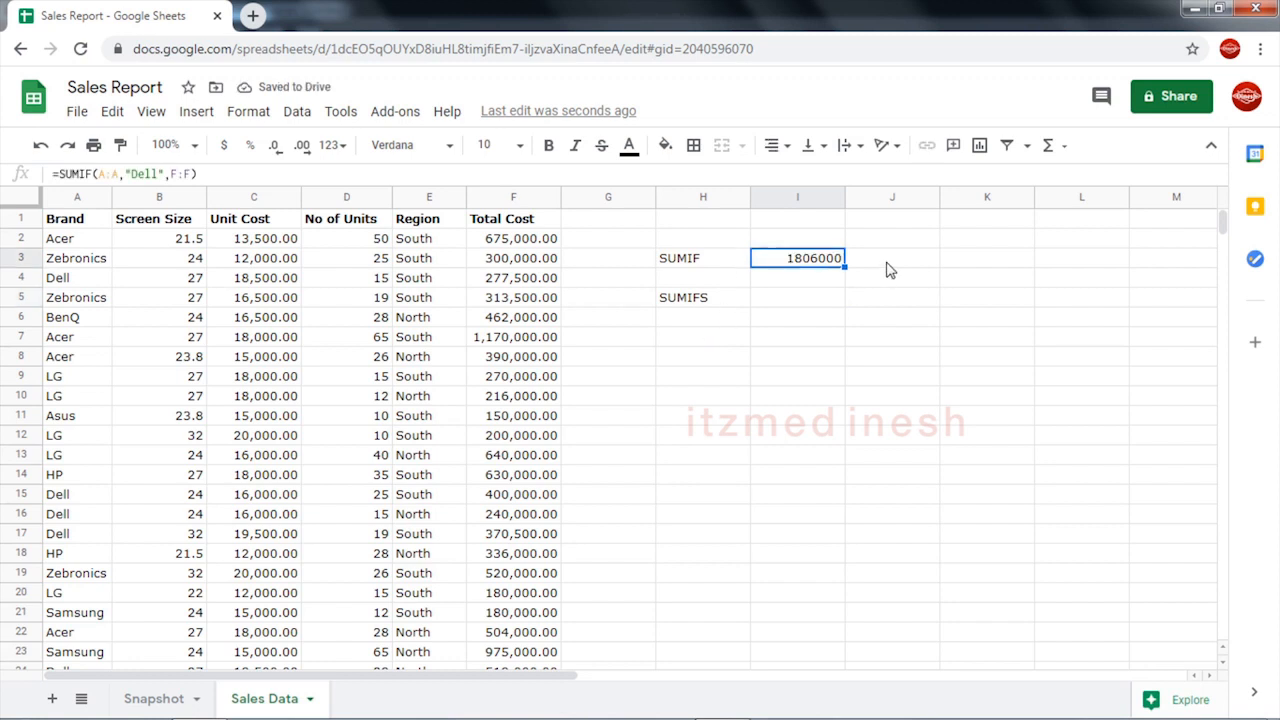
left_click(890, 270)
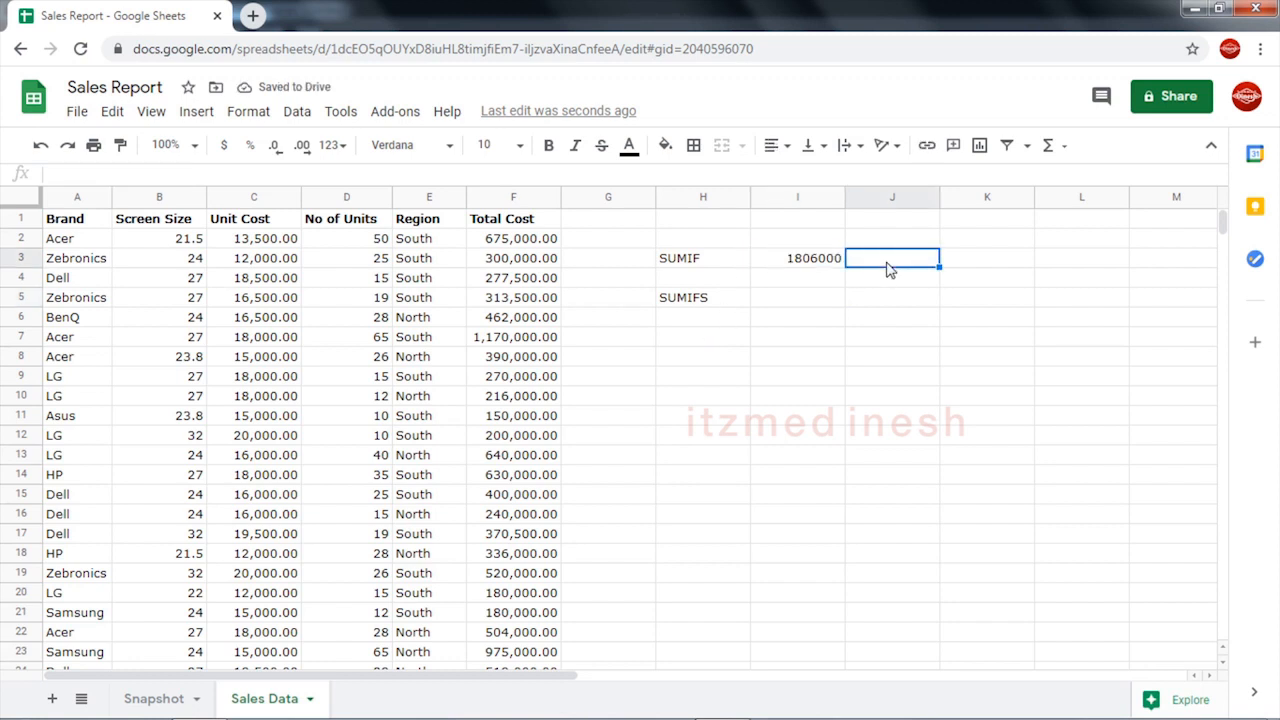
left_click(792, 198)
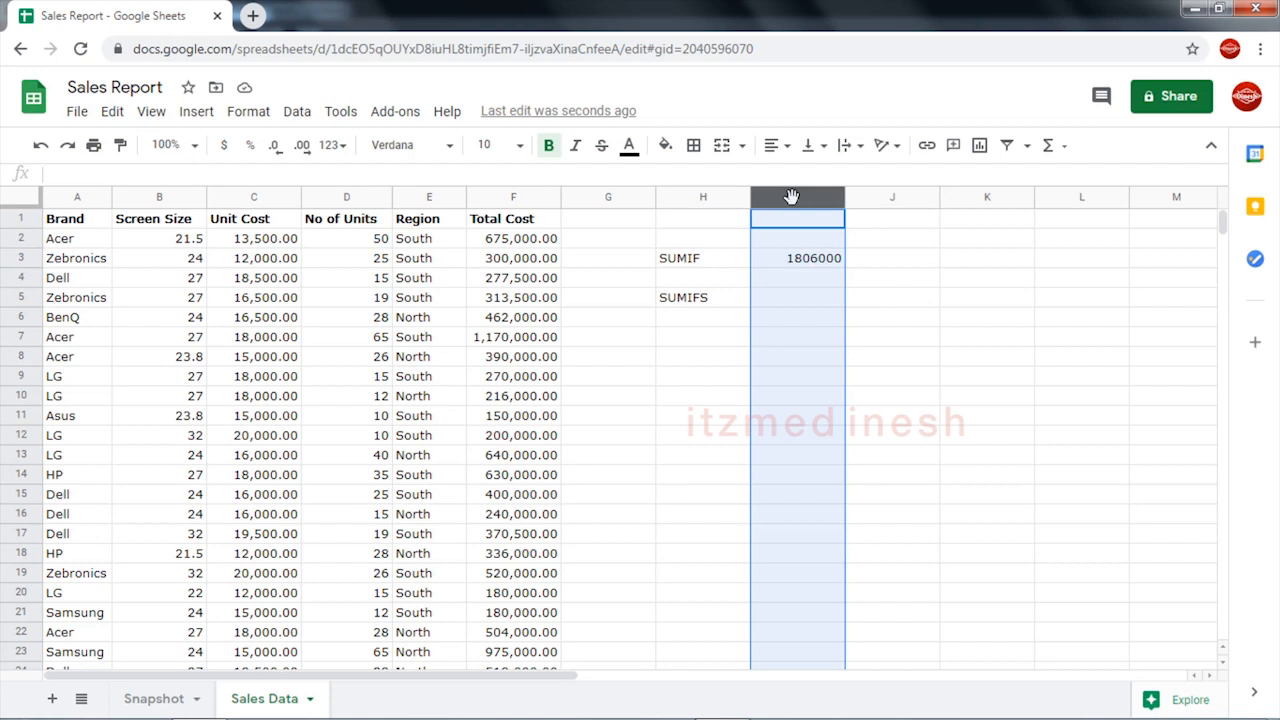
key("ctrl+alt+=")
left_click(794, 262)
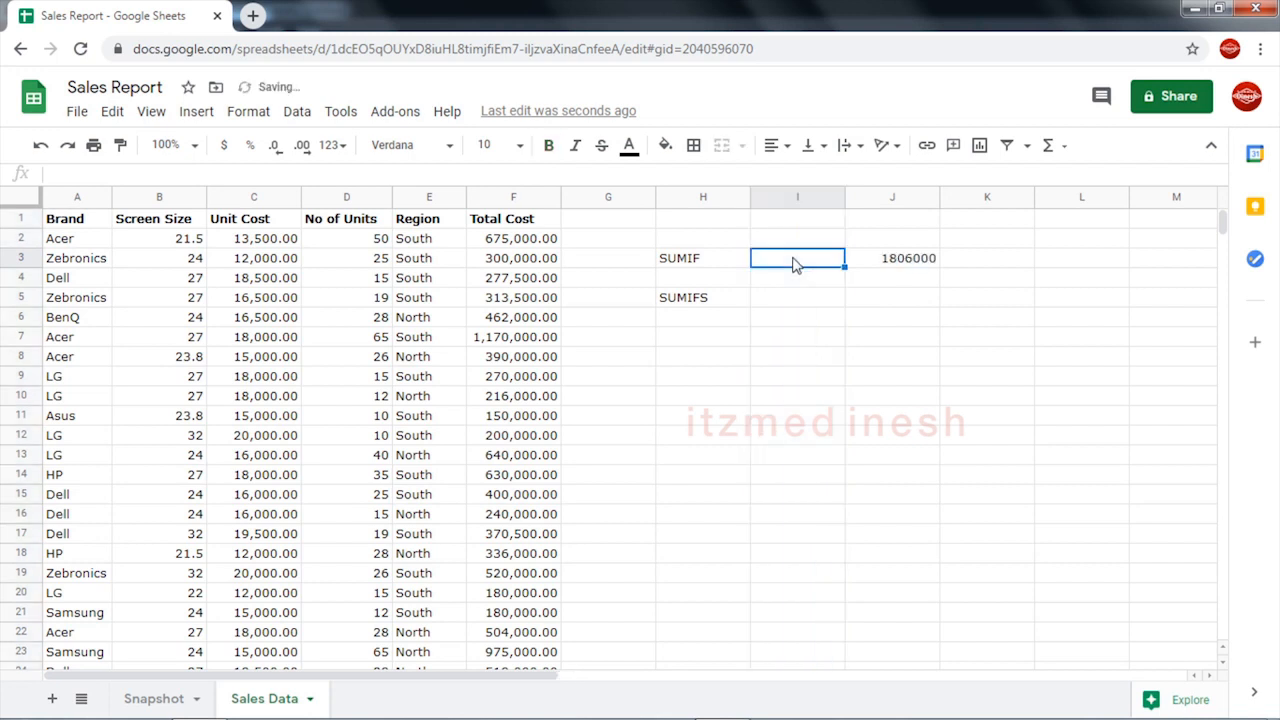
type("Dell")
key("Return")
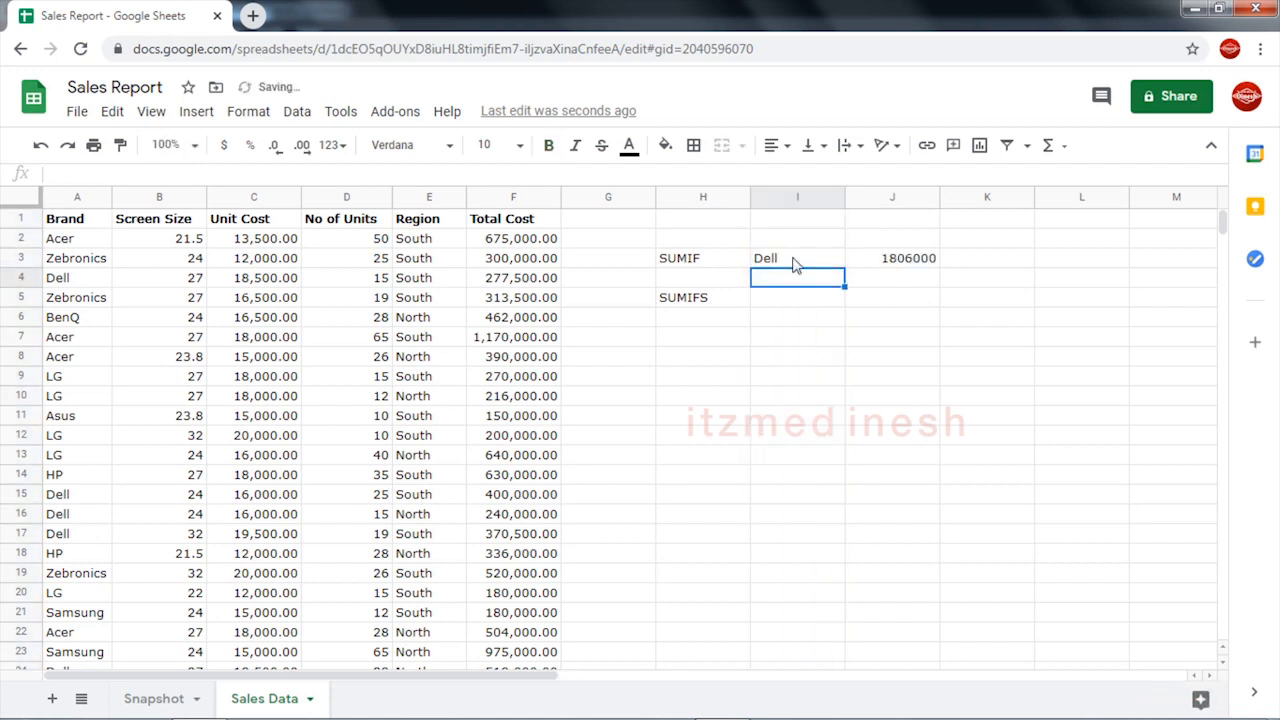
- Enter the SUMIFS criteria beside its label: Dell in cell I5 and South in cell I6
left_click(786, 306)
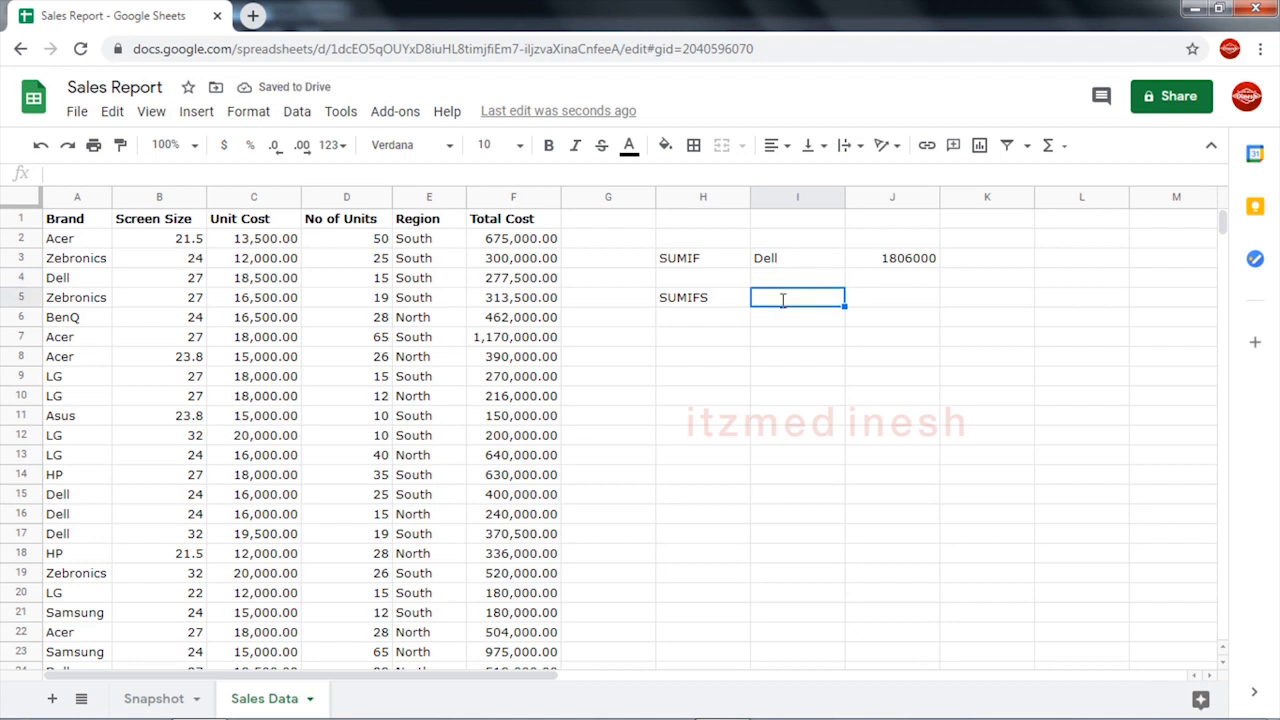
type("Dell")
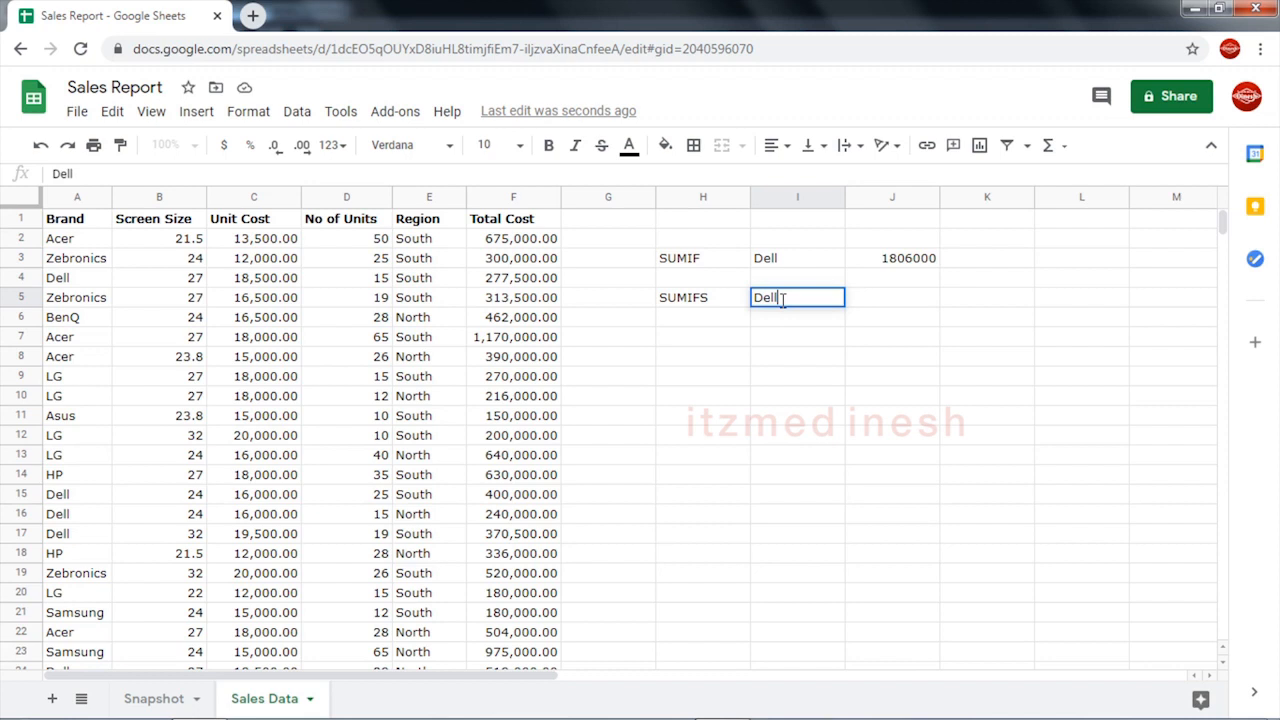
key("Return")
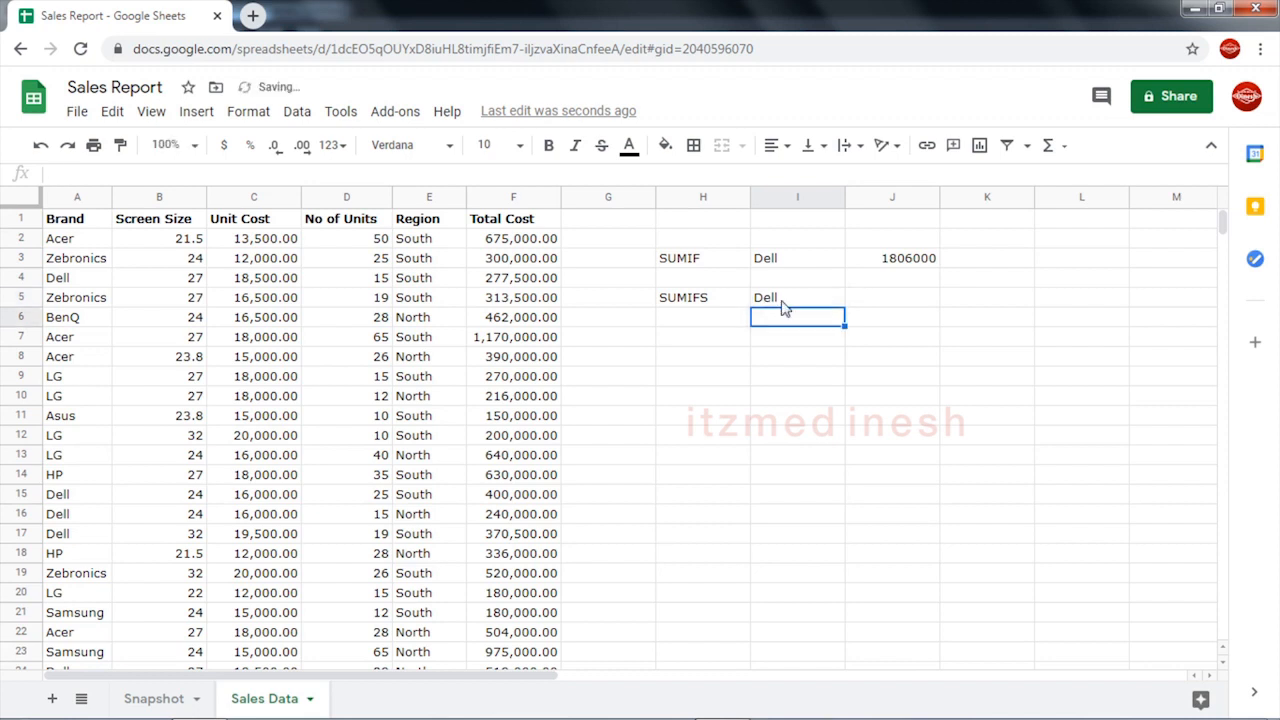
type("South")
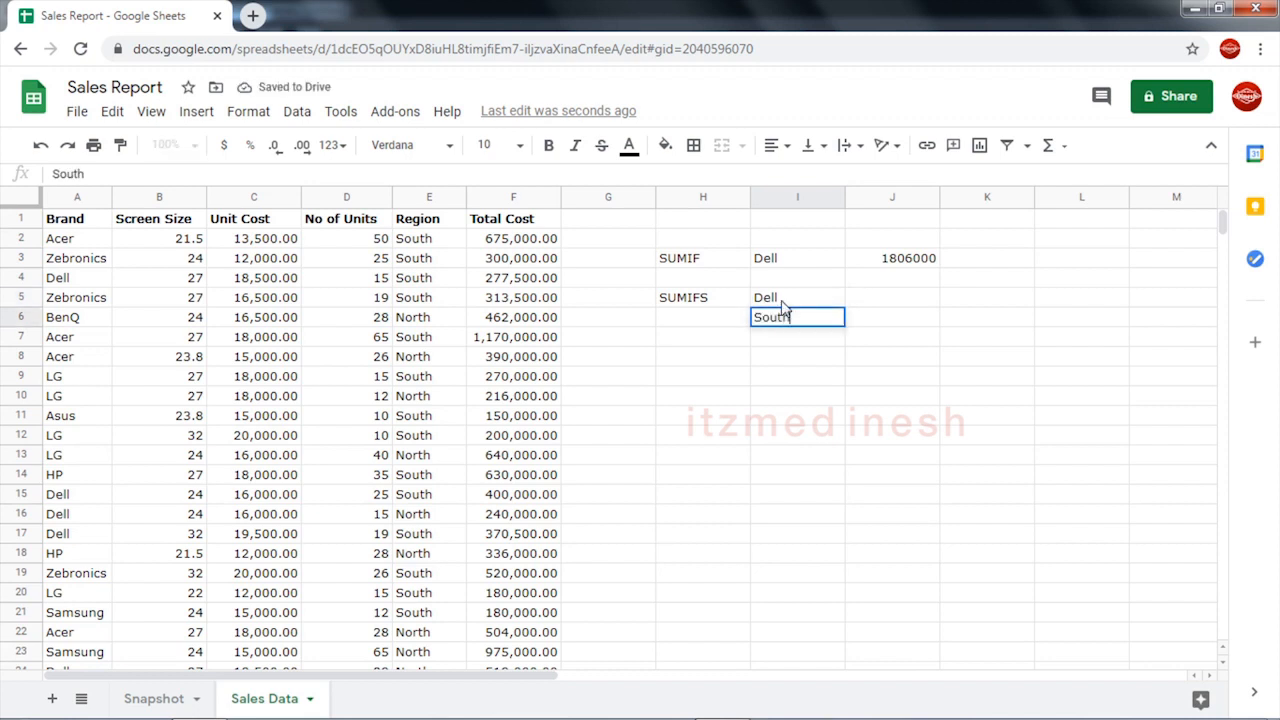
key("Return")
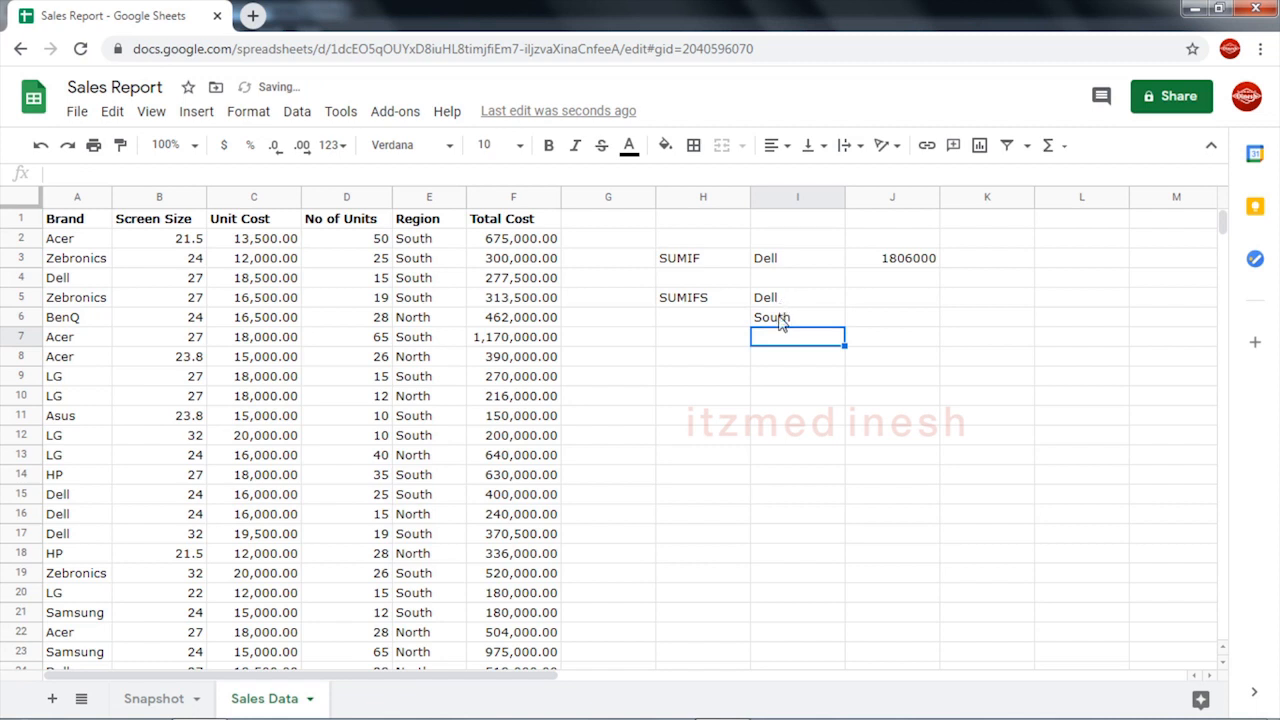
left_click(780, 320)
left_click(781, 303)
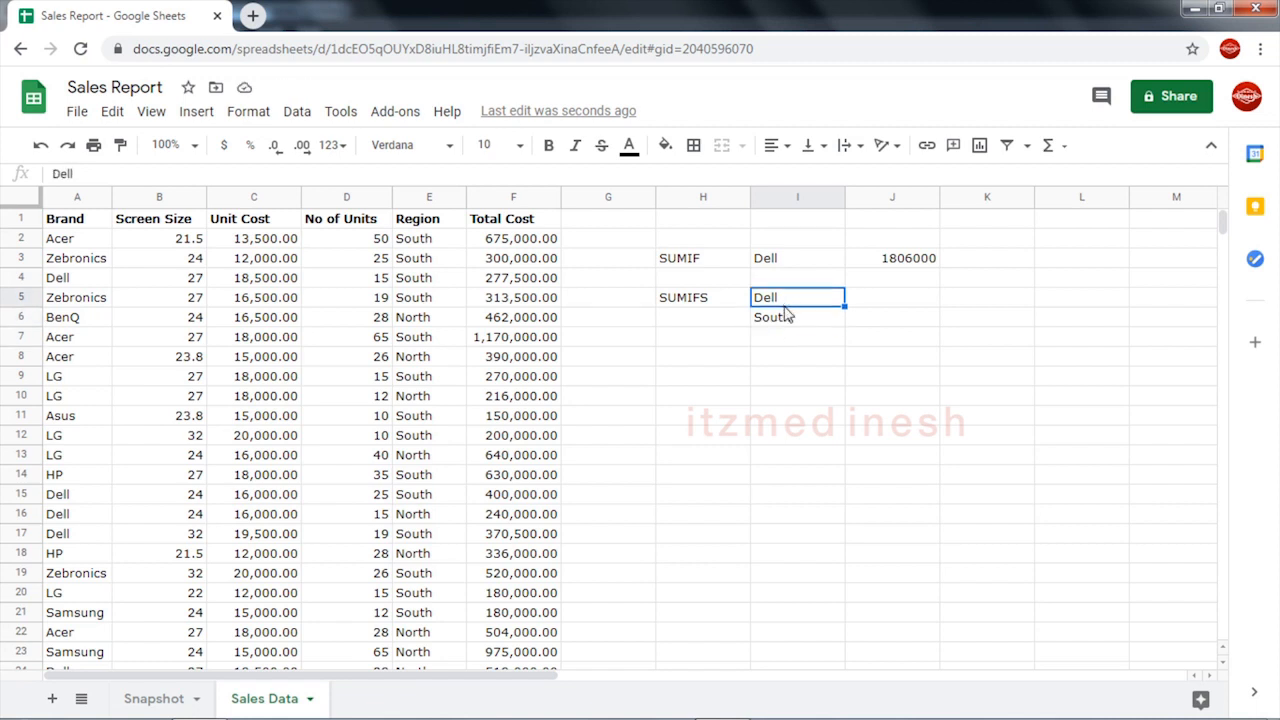
- Start a SUMIFS formula in cell J5 with the Total Cost column F:F as the sum range
left_click(917, 305)
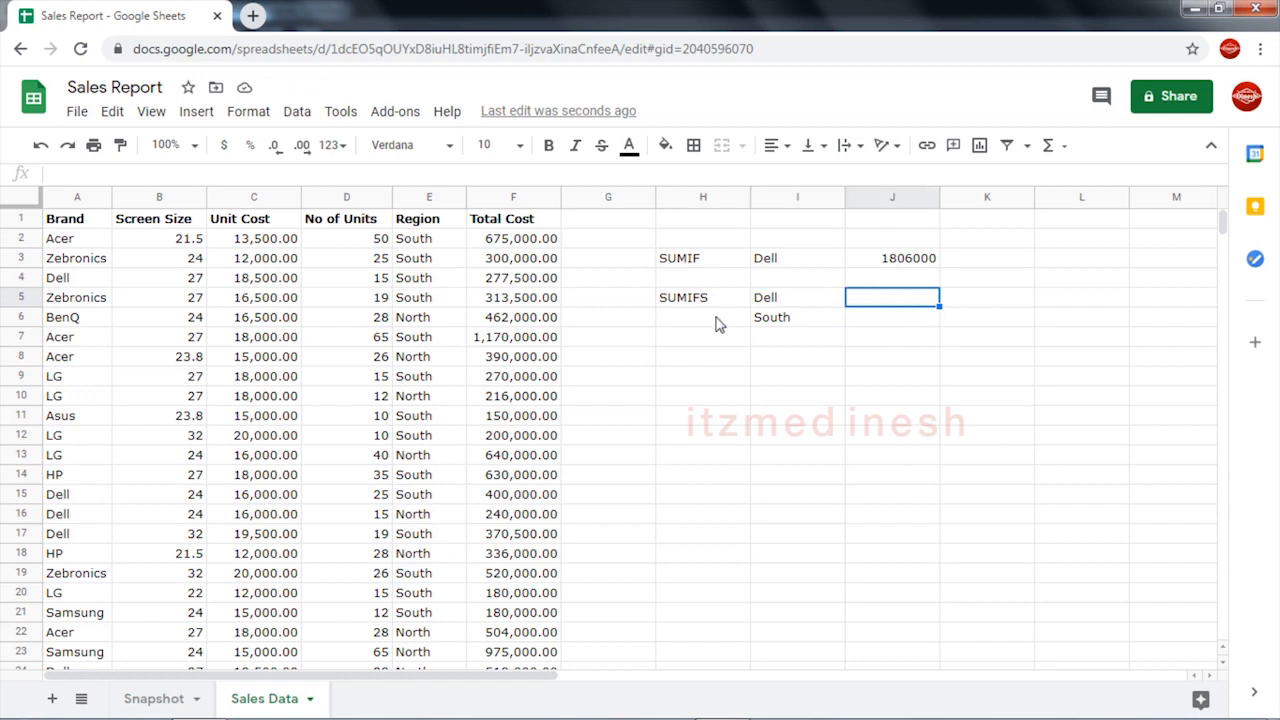
left_click(690, 303)
left_click(890, 302)
type("=sumifs")
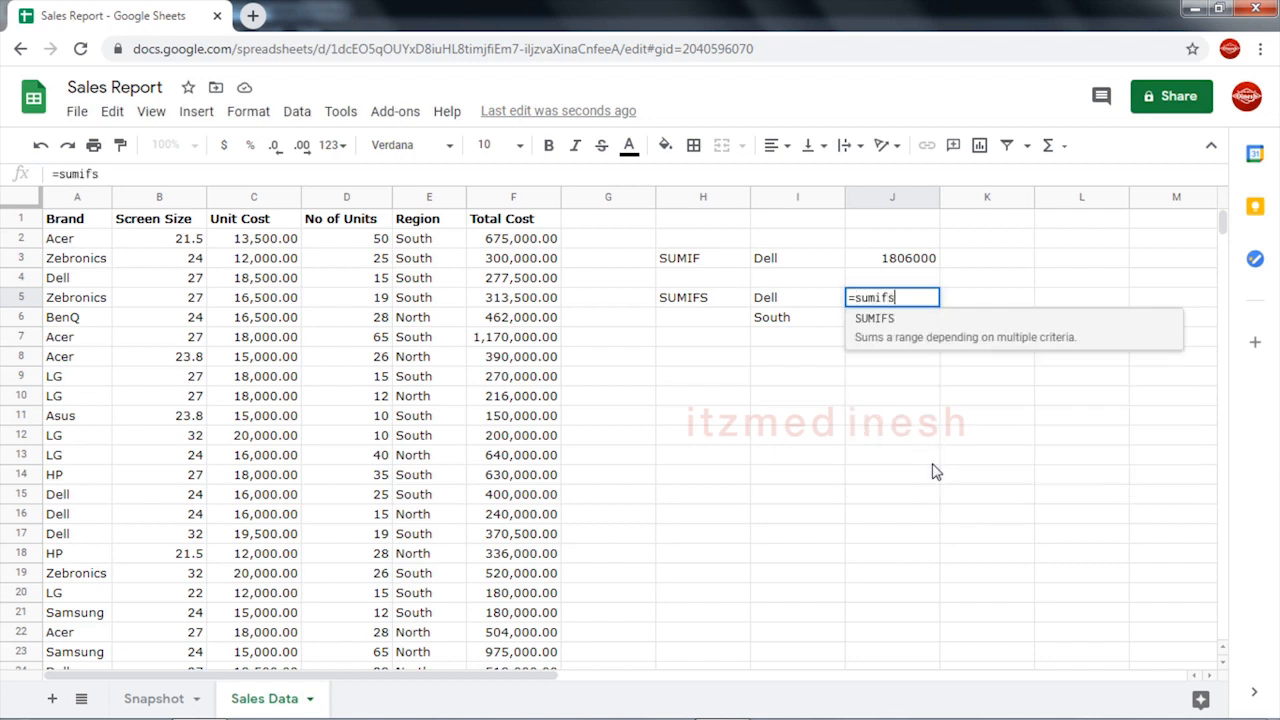
key("Tab")
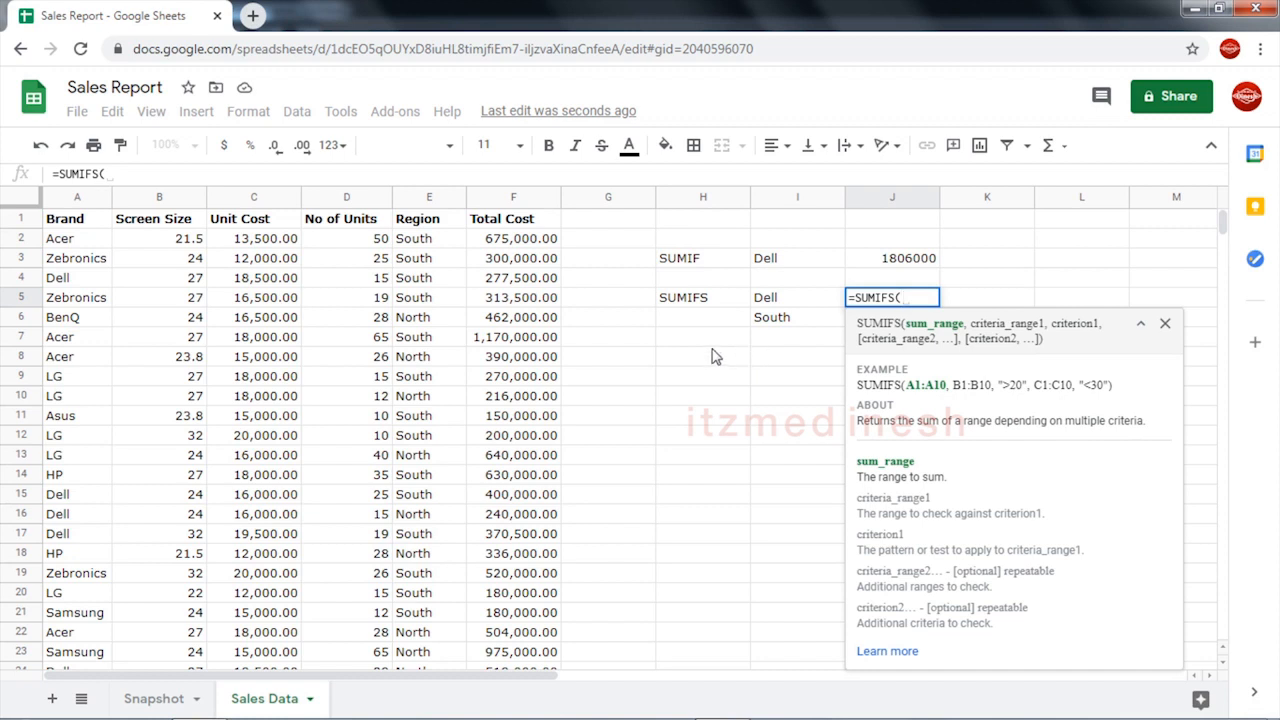
left_click(516, 202)
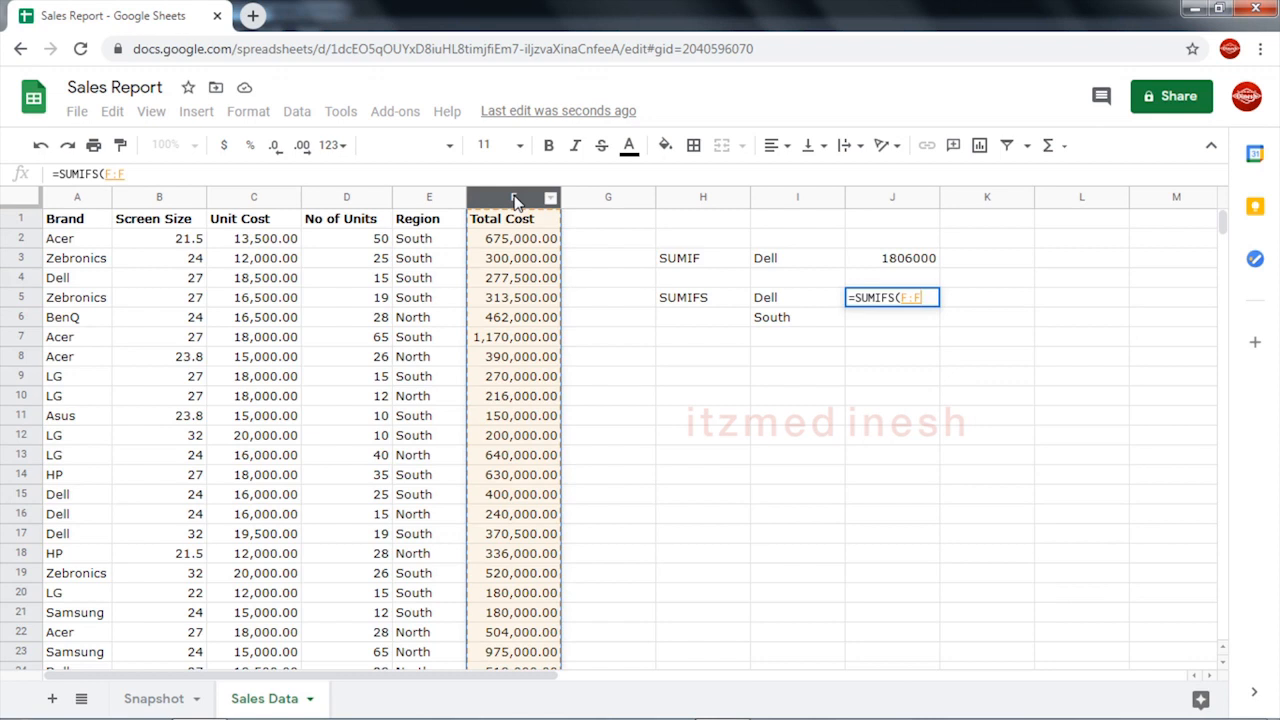
type(",")
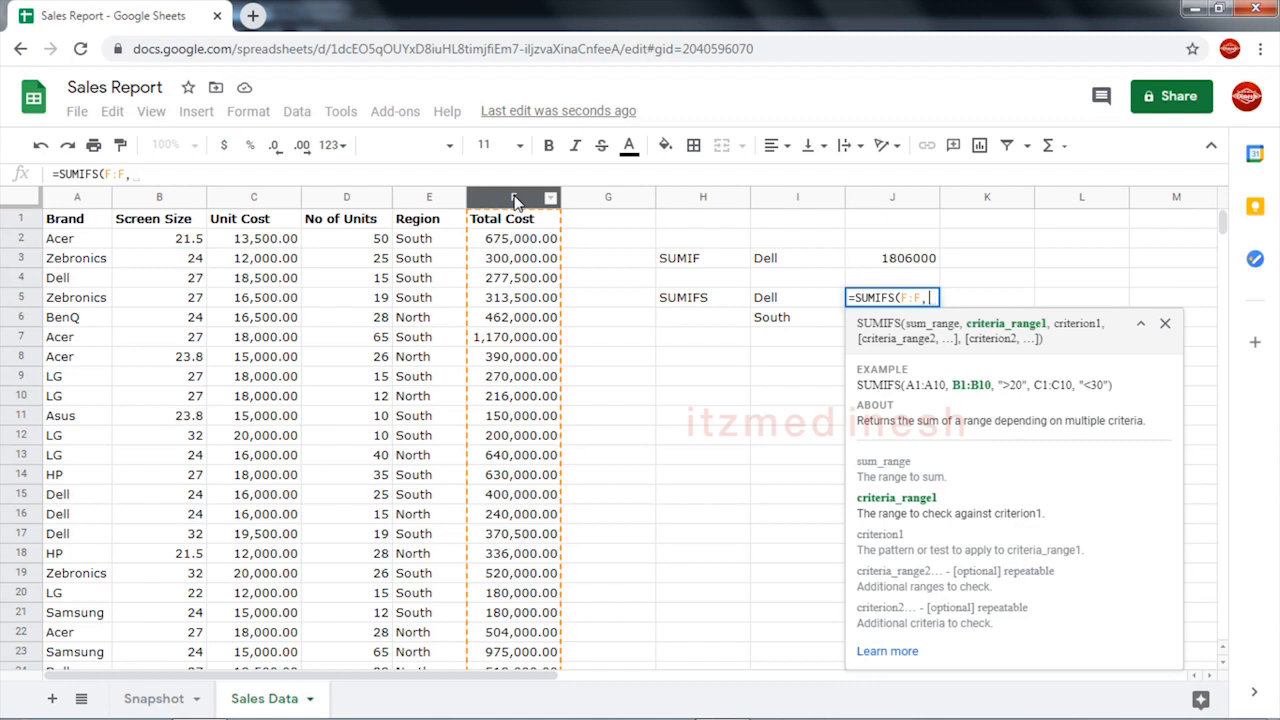
- Add the first SUMIFS condition: Brand column A:A as the criteria range with "Dell" as the criterion
left_click(66, 202)
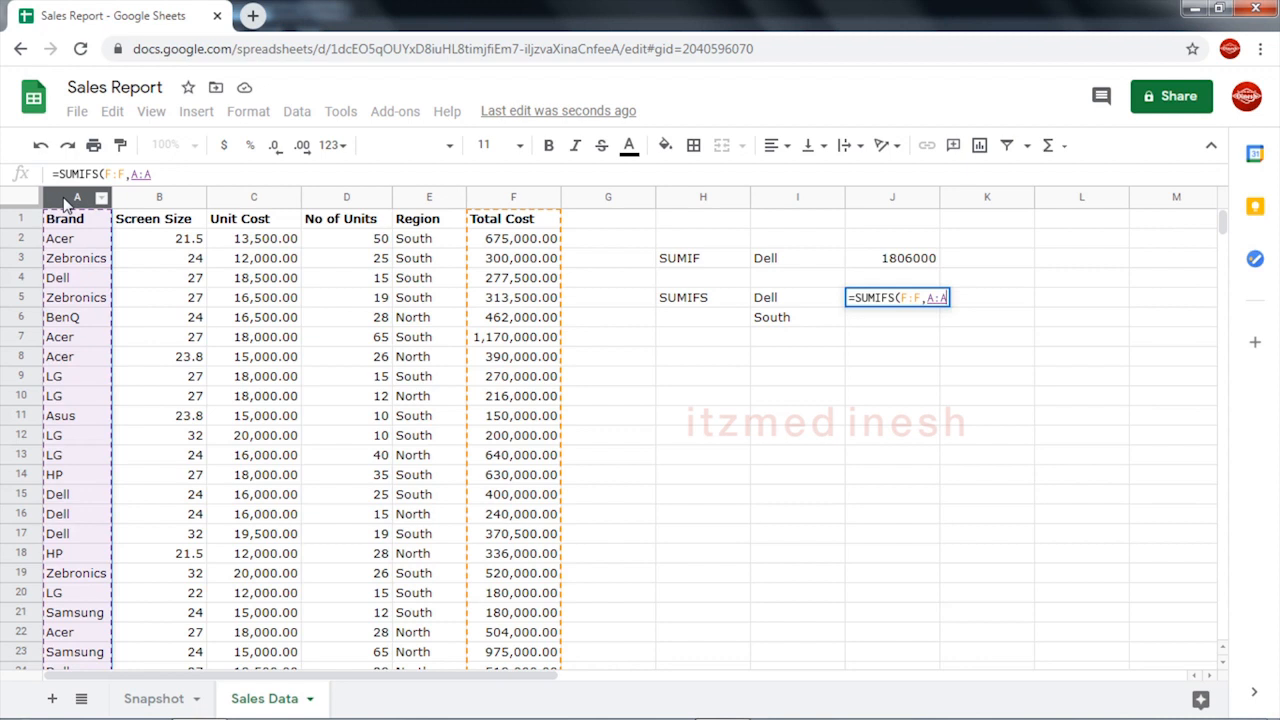
type(",")
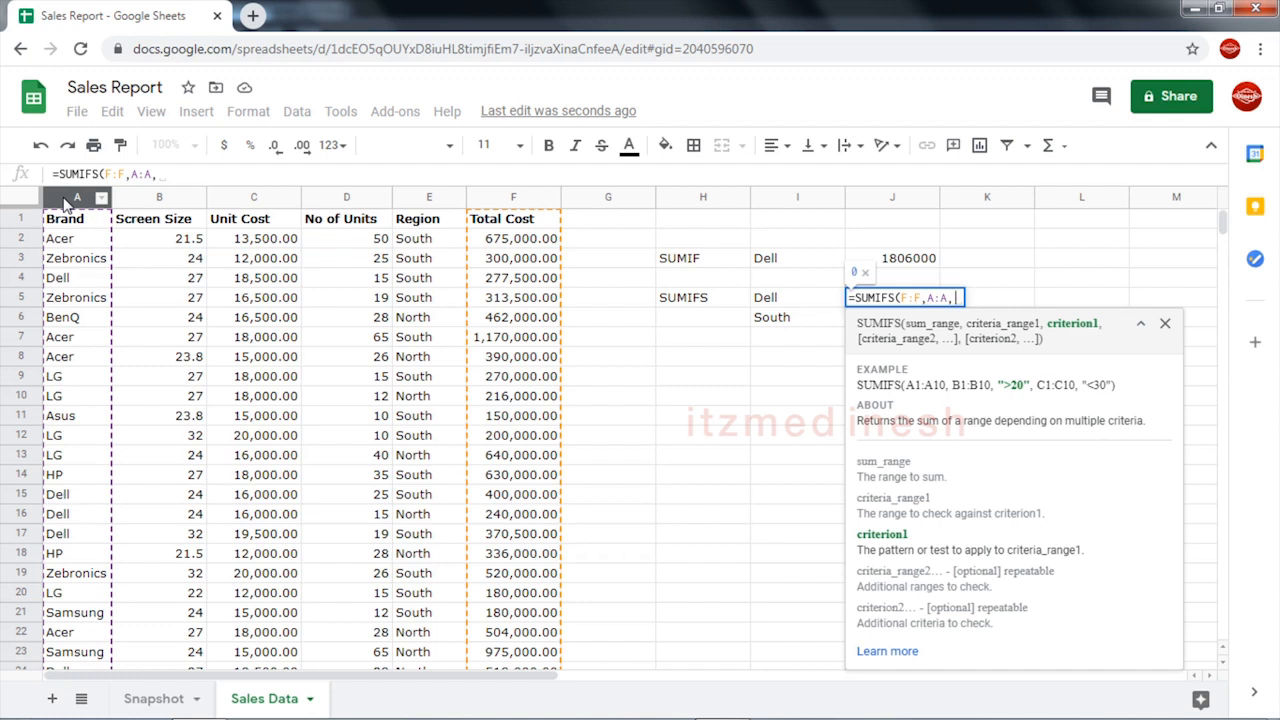
type("\"")
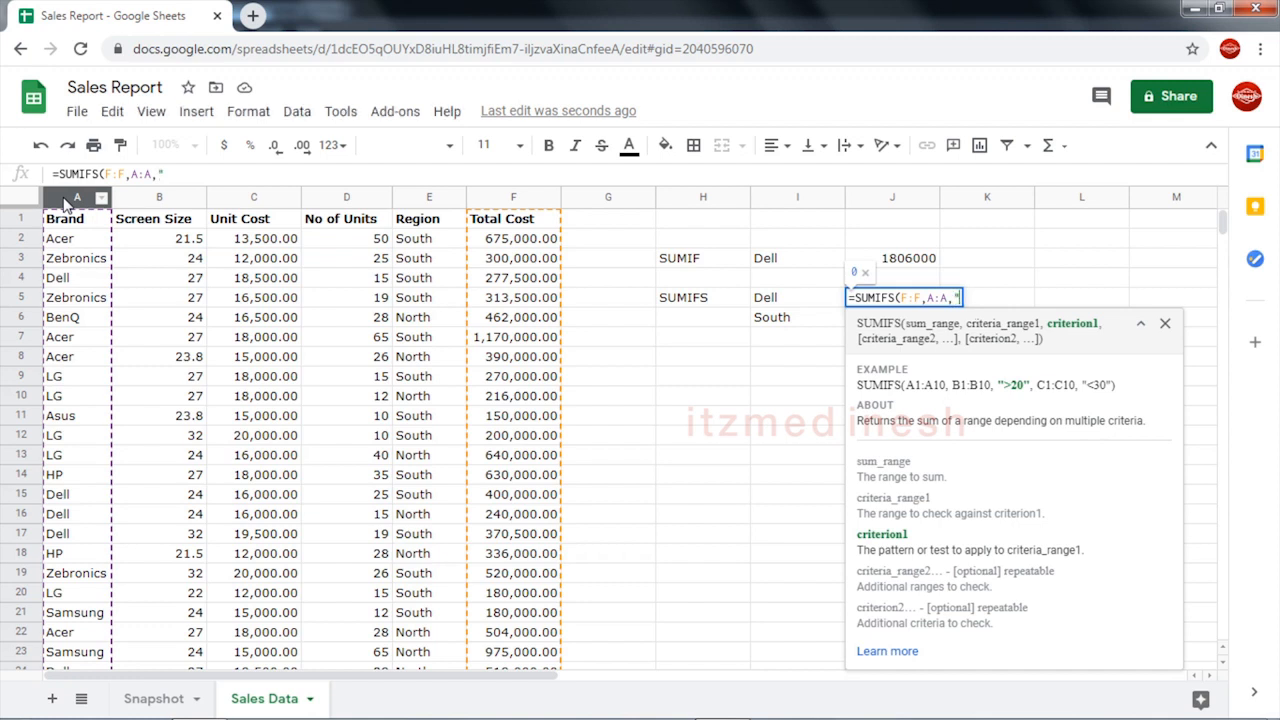
type("Del")
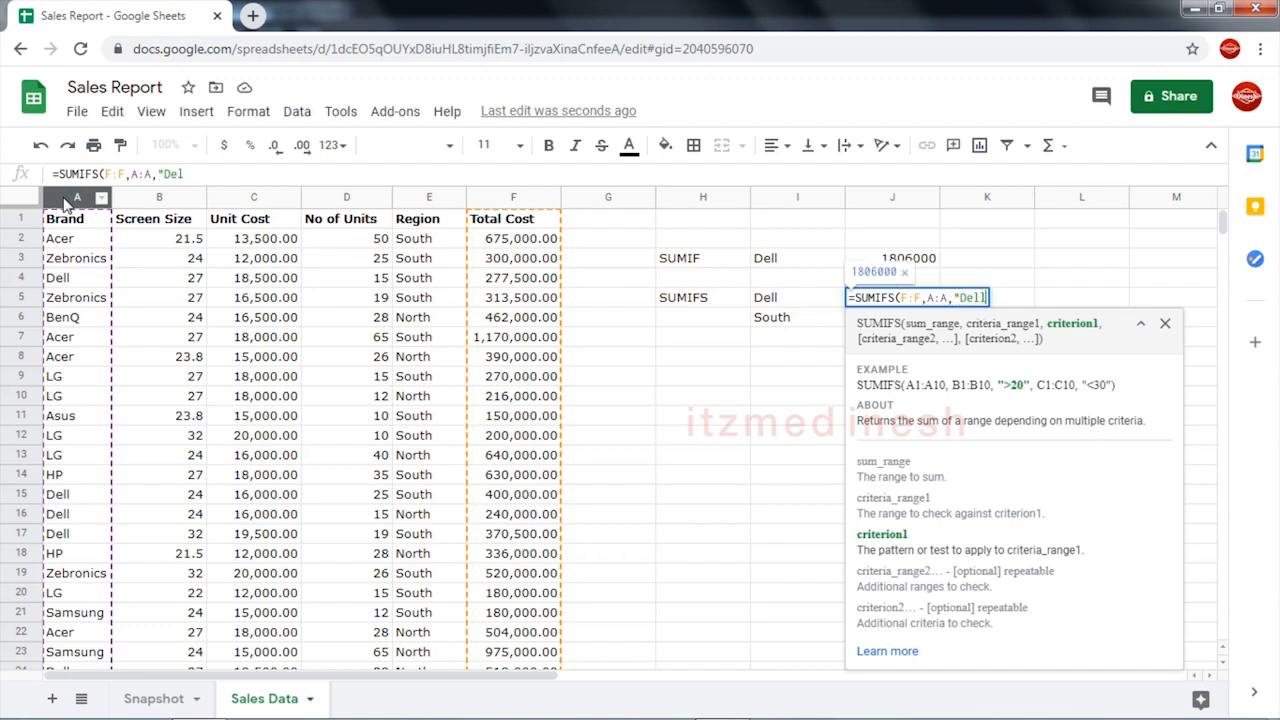
type("l\",")
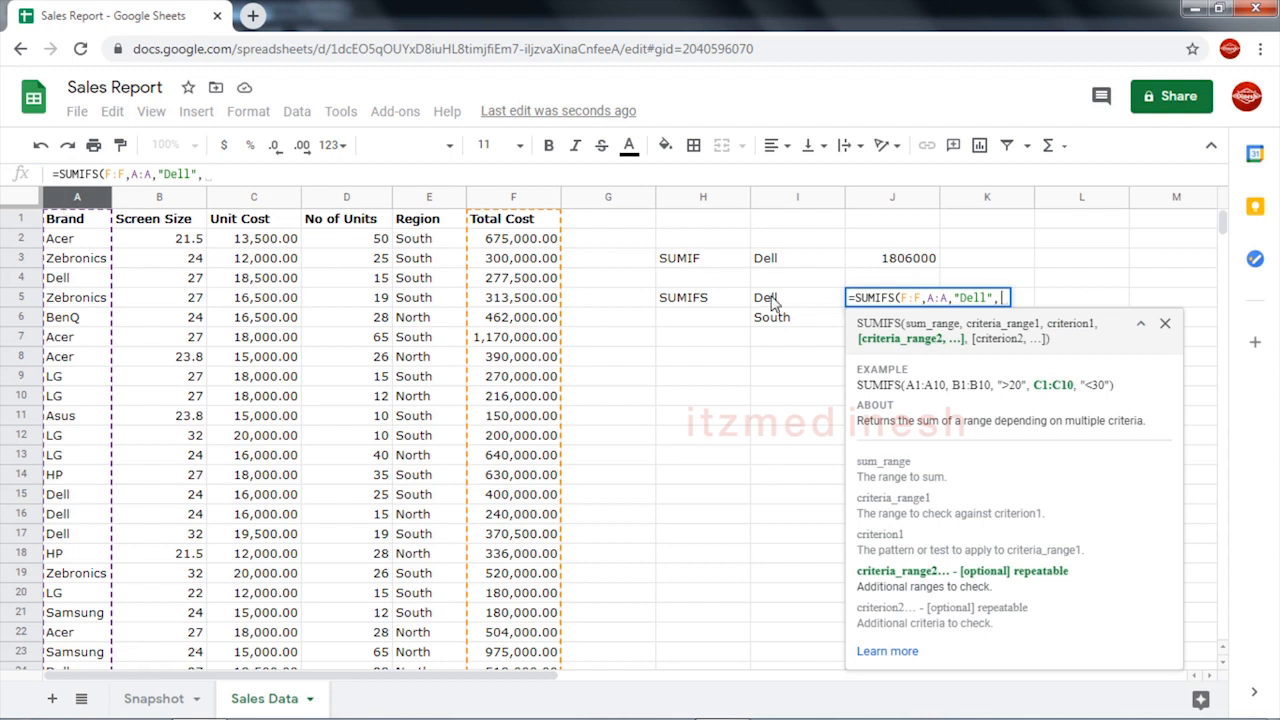
- Add Region column E:E with criterion "South" as the second condition, complete the J5 formula and dismiss the autofill suggestion
left_click(425, 199)
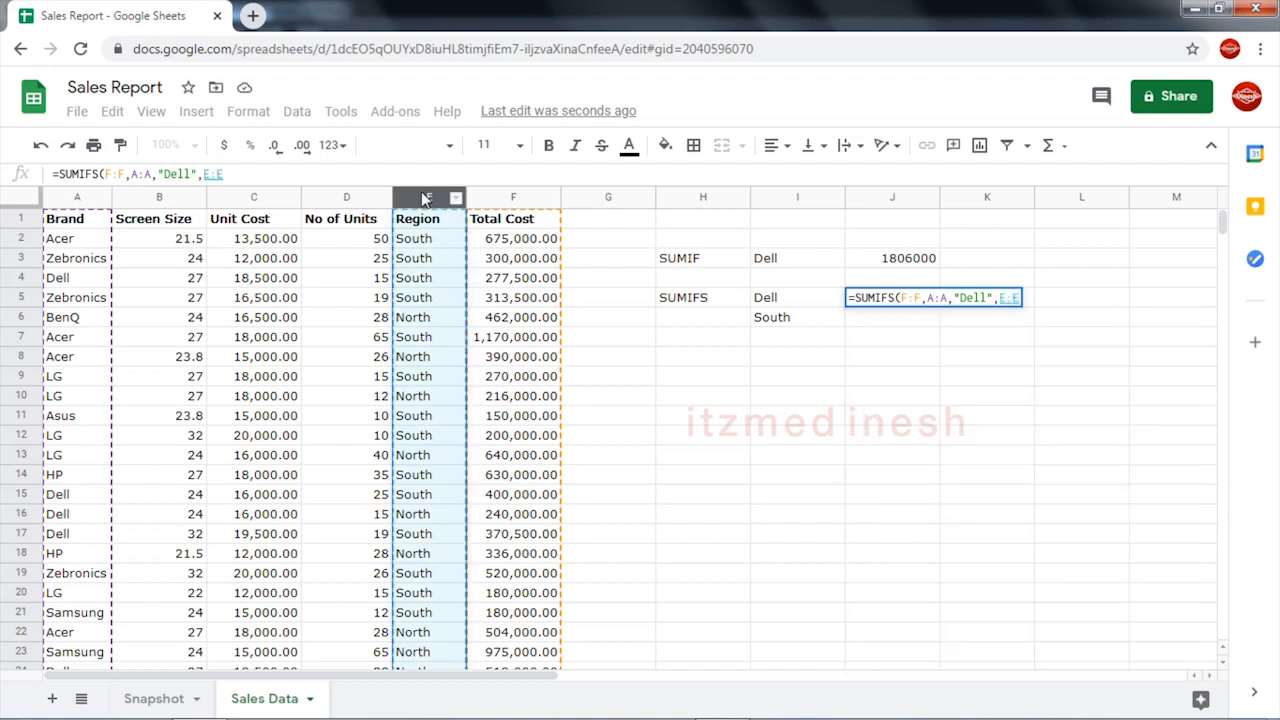
type(",")
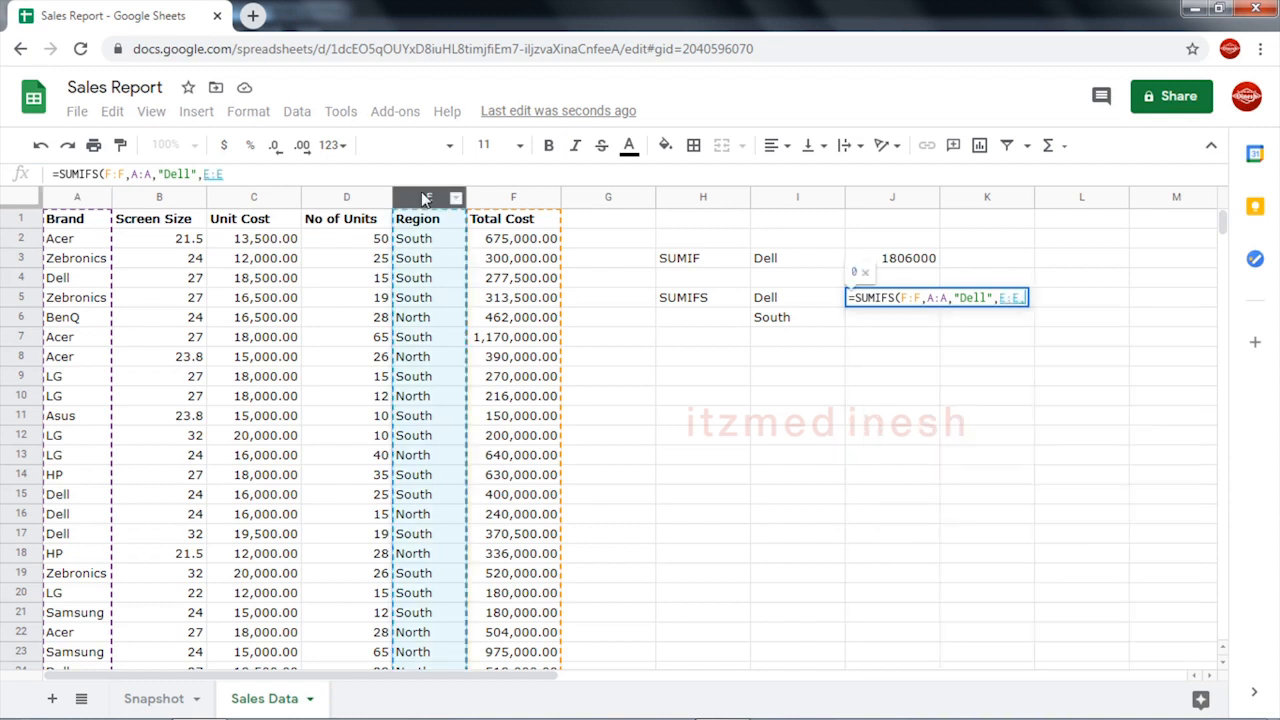
type("\"")
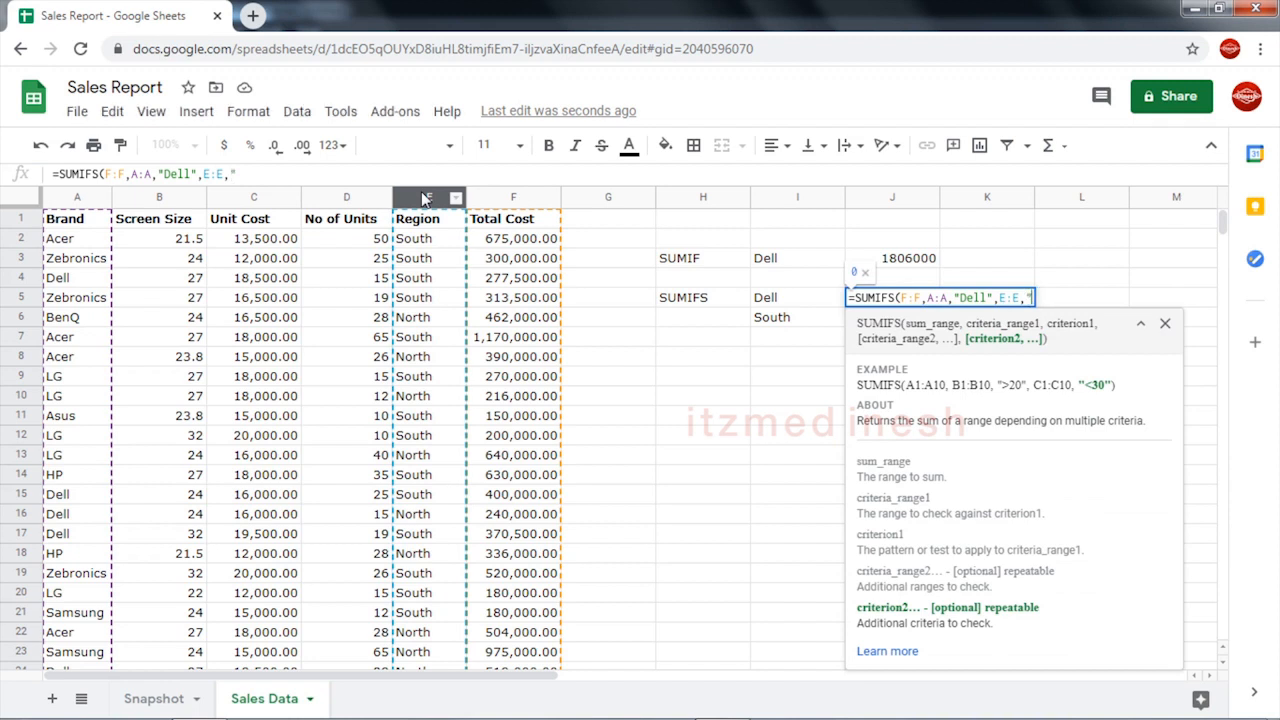
type("South")
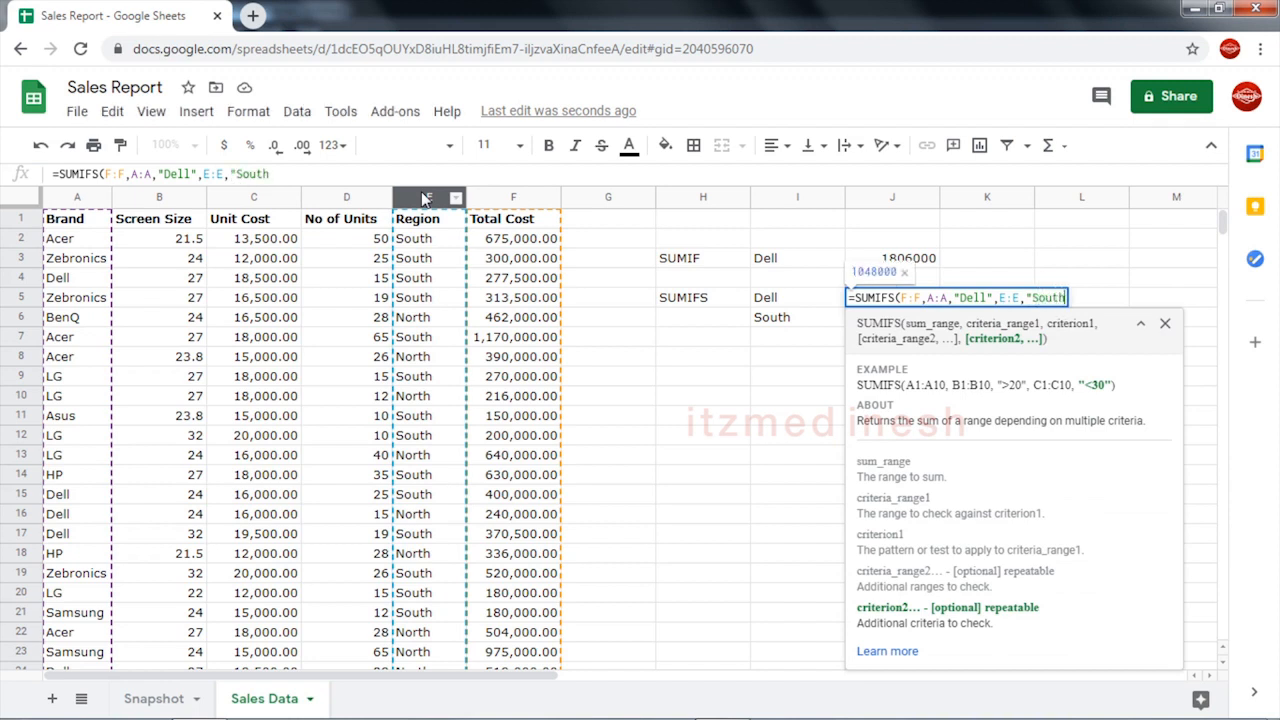
type("\")")
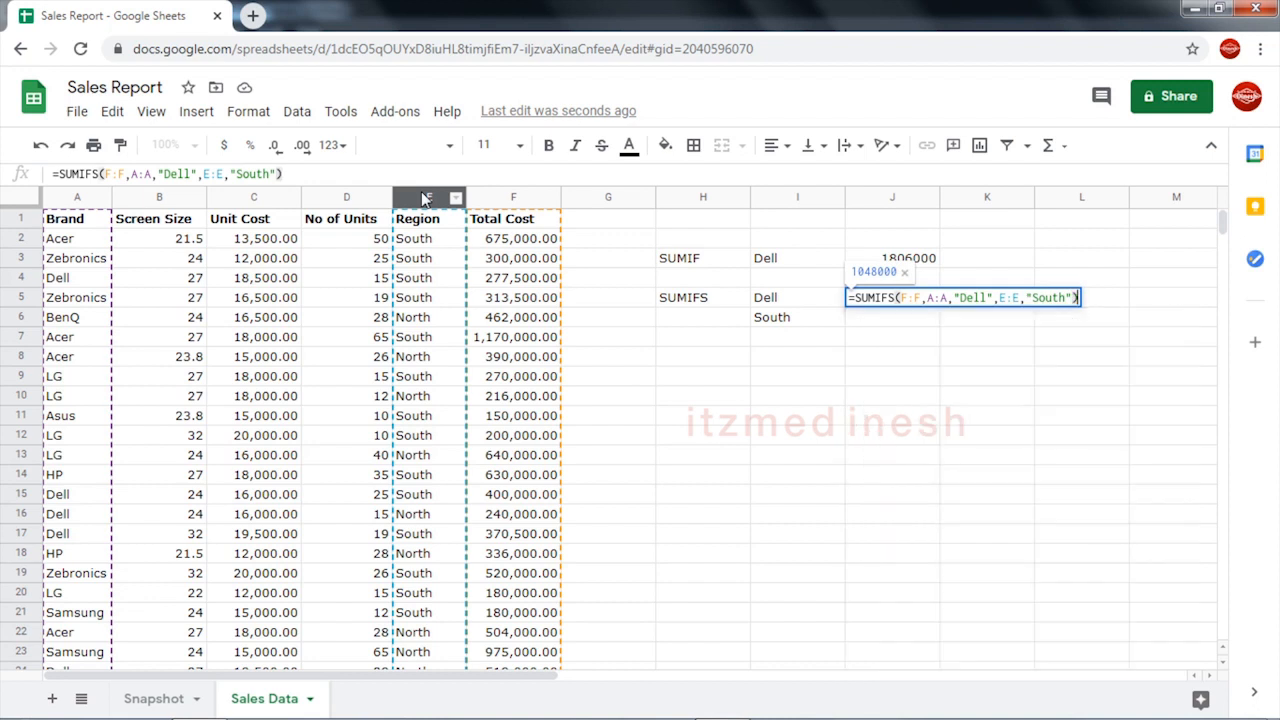
key("Return")
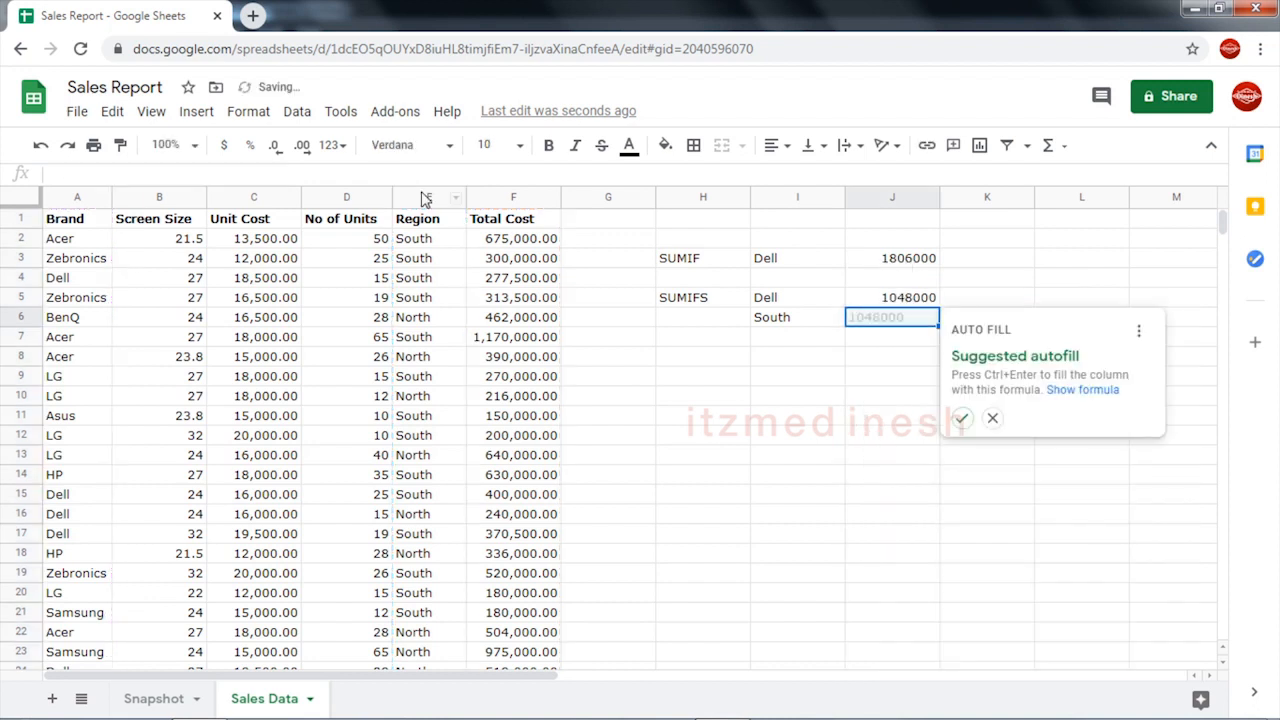
left_click(992, 418)
- Compare the SUMIFS formula and its Dell and South criteria with the SUMIF formula above it
left_click(740, 300)
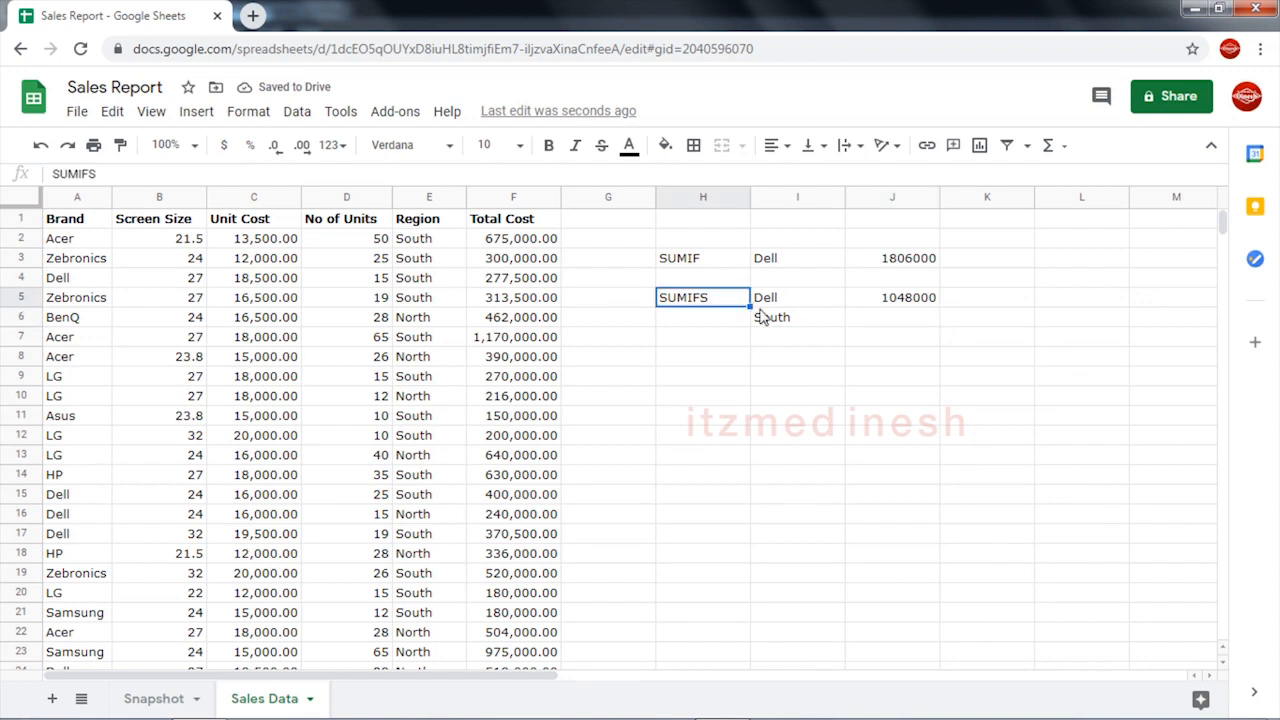
left_click(765, 318)
left_click(912, 300)
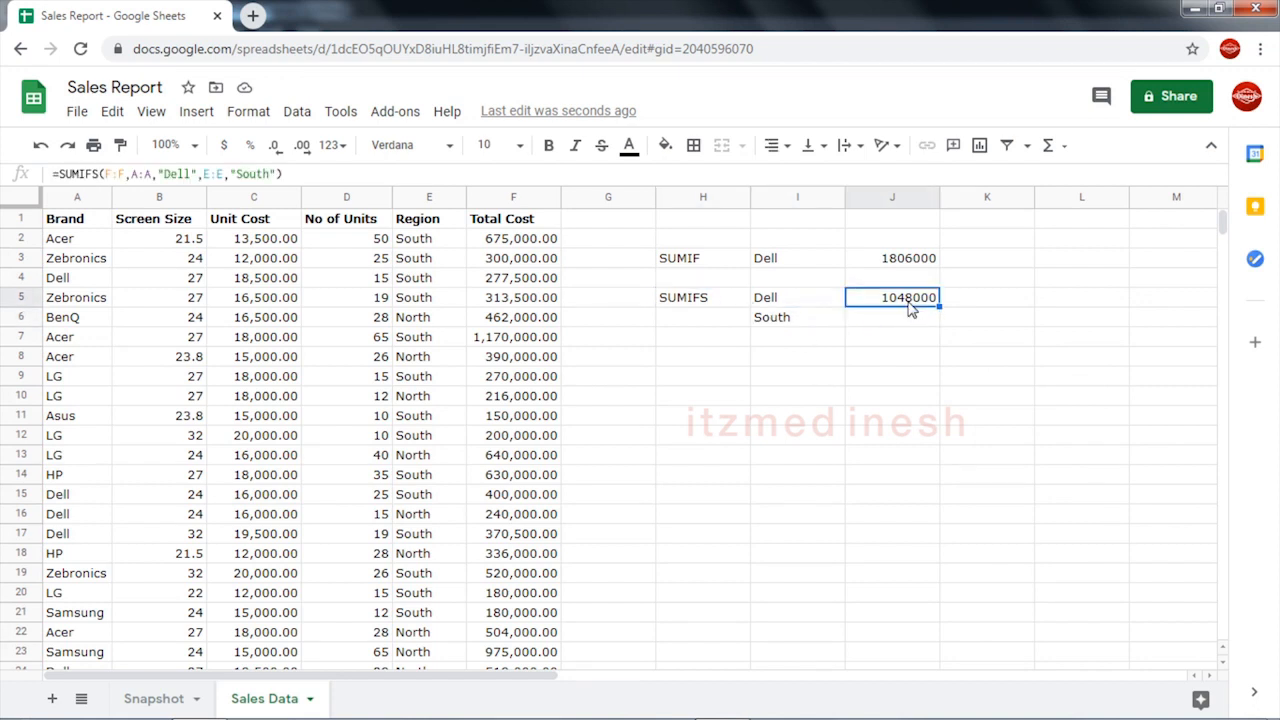
left_click(903, 261)
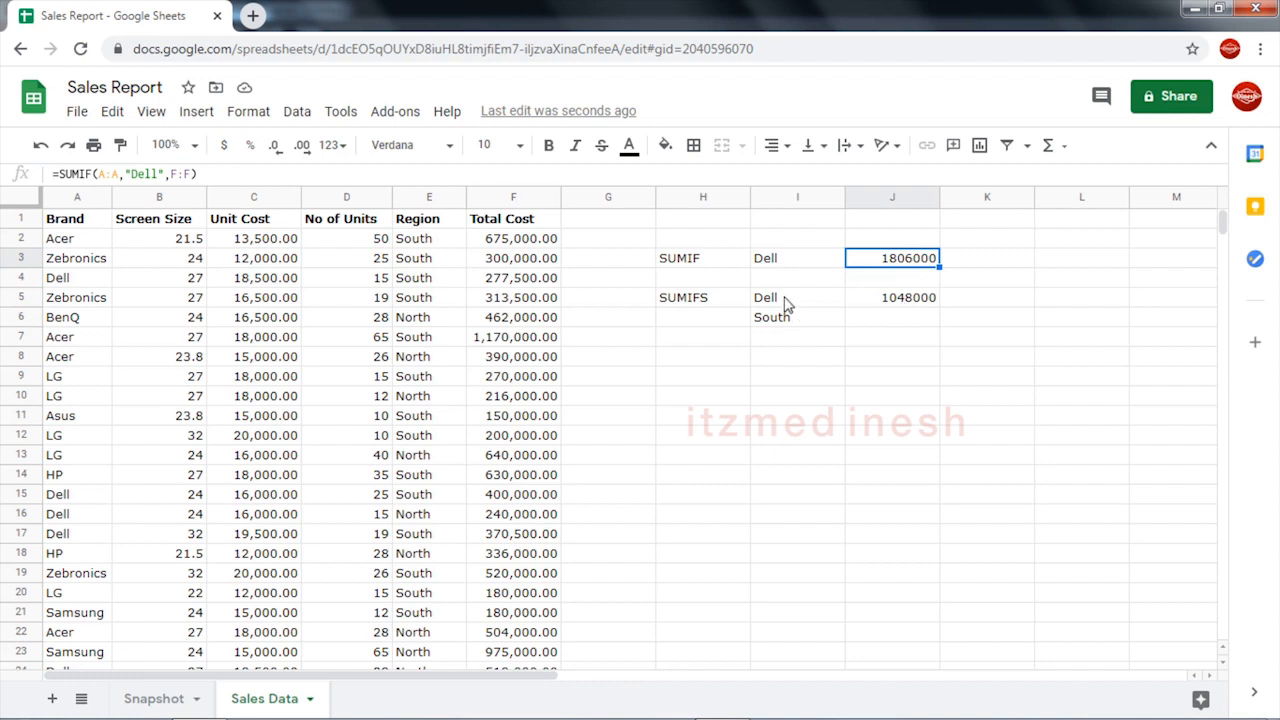
left_click(800, 317)
left_click(909, 298)
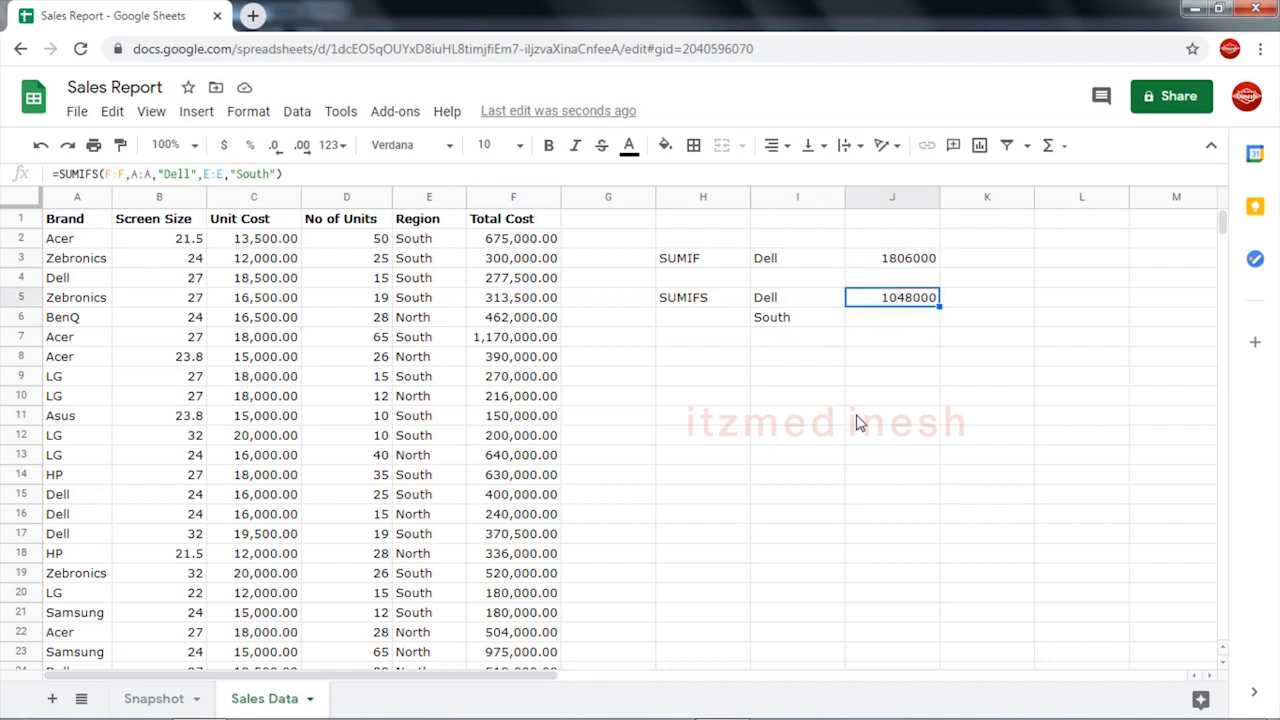
- Review the Total Sales table on the Snapshot sheet, including the overall sum in E11 and the empty South, North and Total cells
left_click(155, 700)
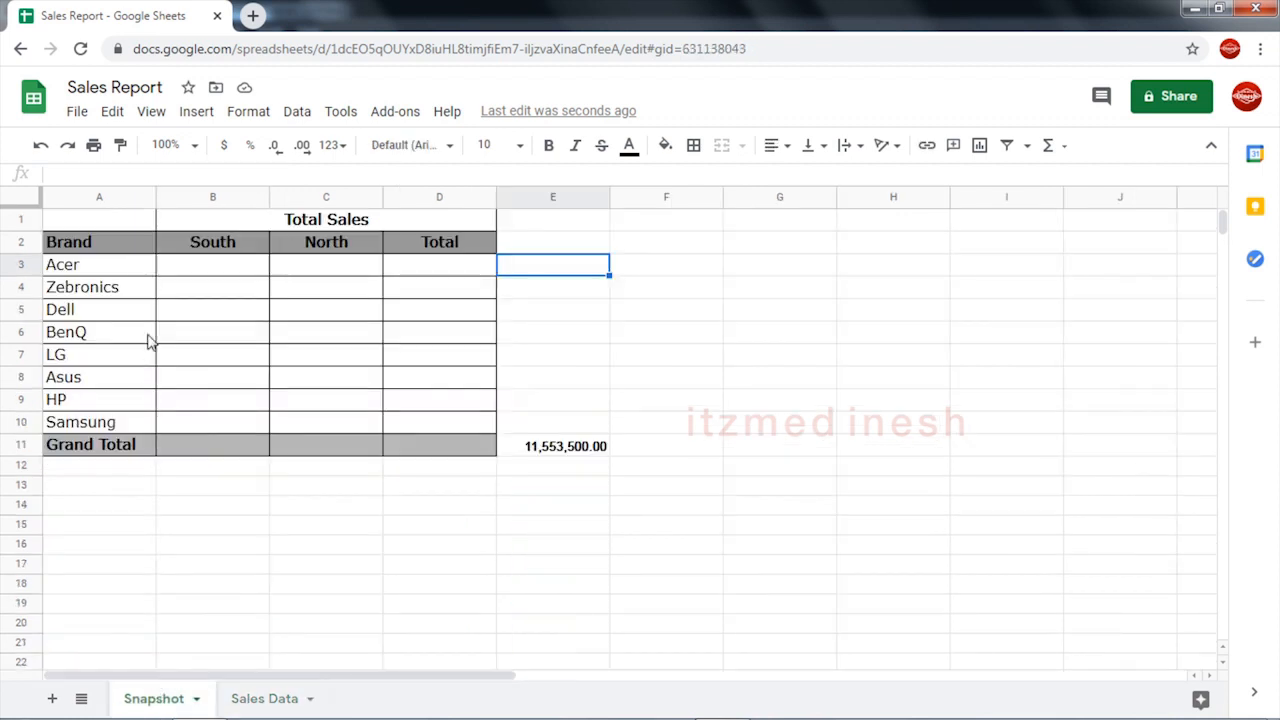
left_click(190, 277)
left_click_drag(96, 254, 443, 466)
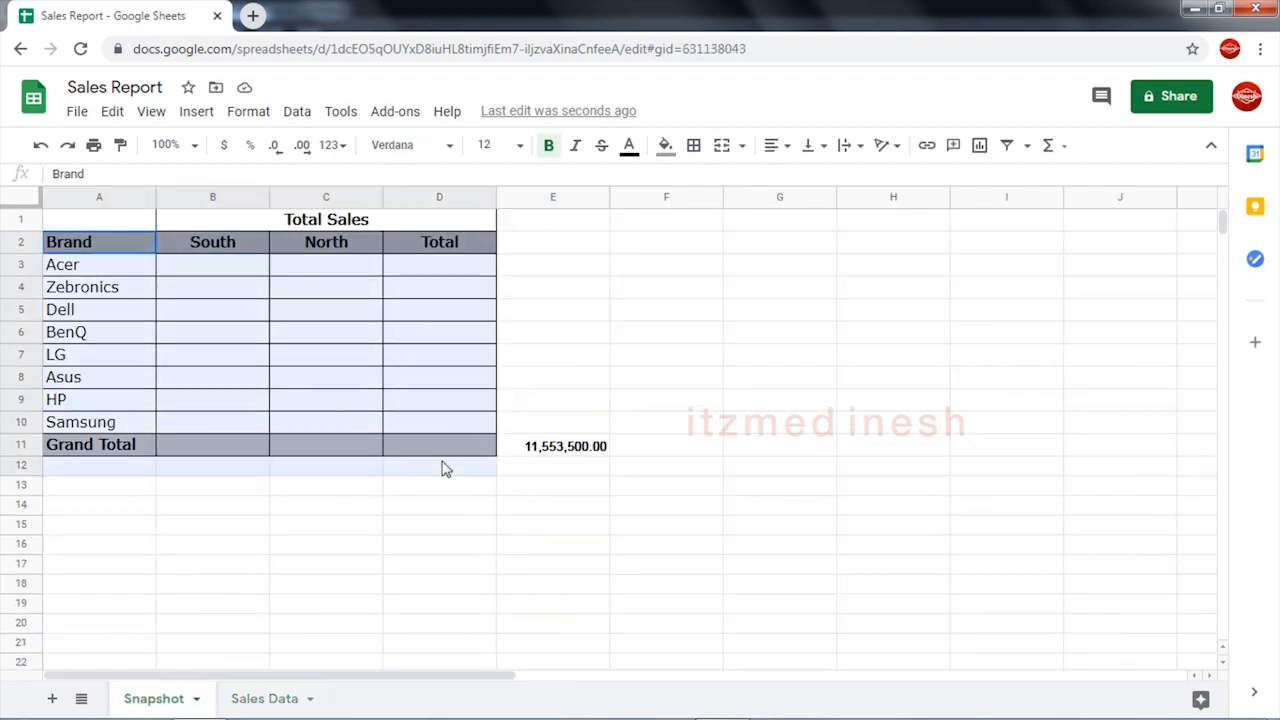
left_click(426, 534)
left_click(576, 450)
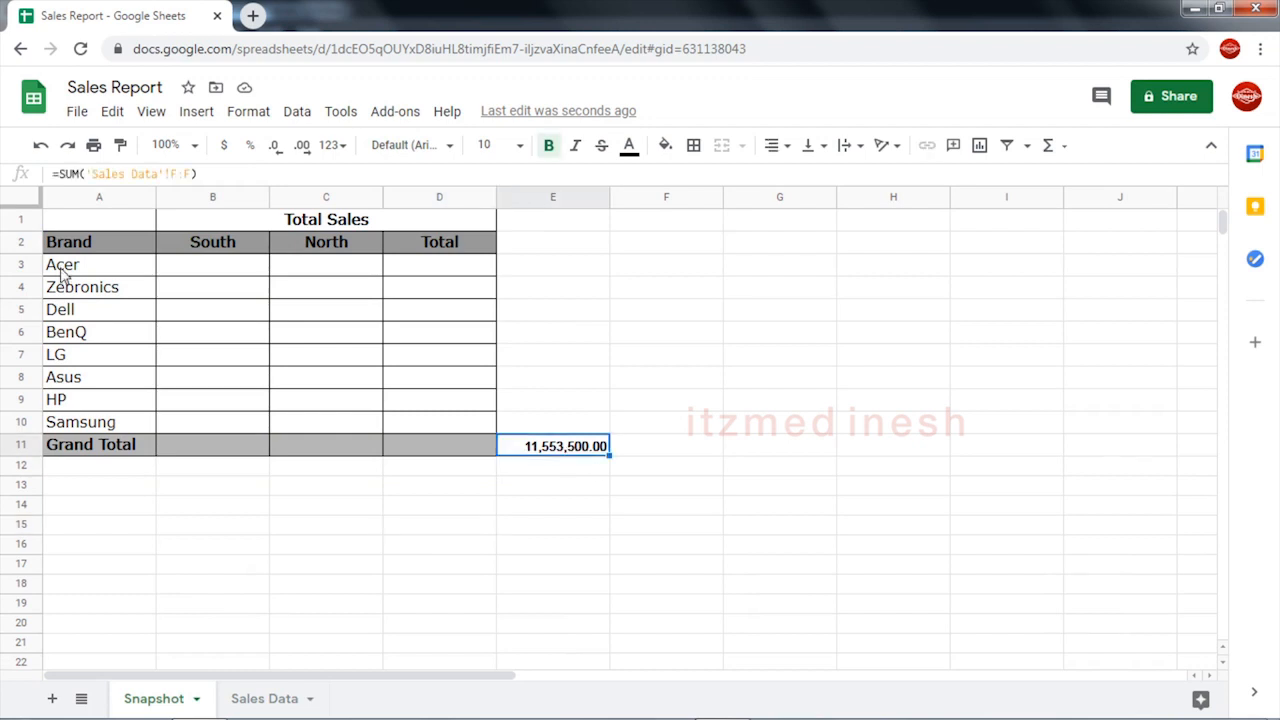
left_click(208, 277)
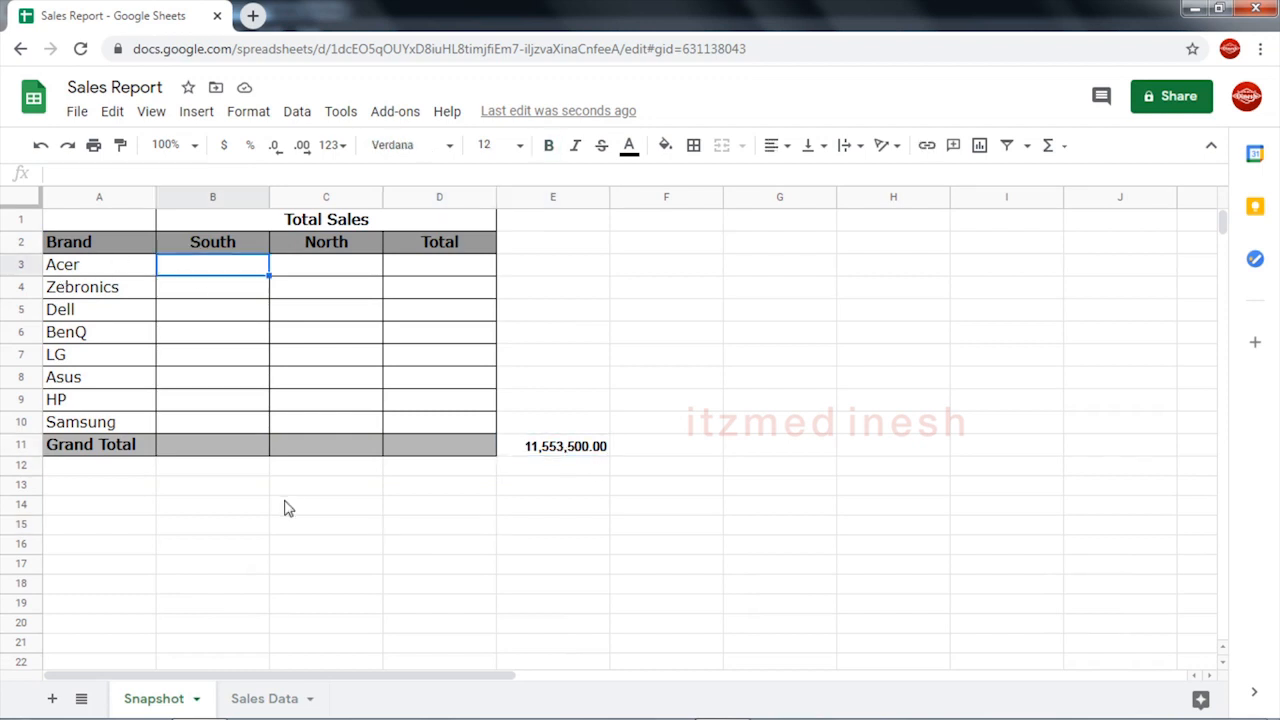
left_click_drag(206, 271, 331, 423)
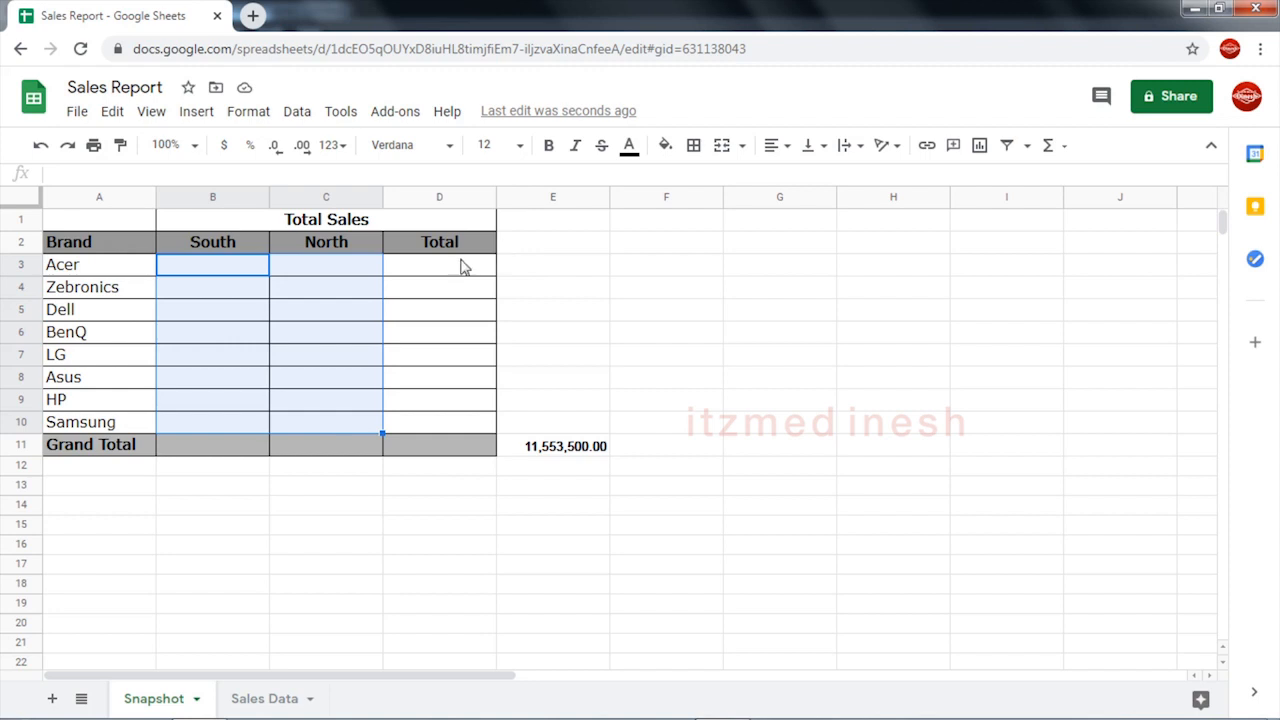
left_click_drag(463, 264, 446, 428)
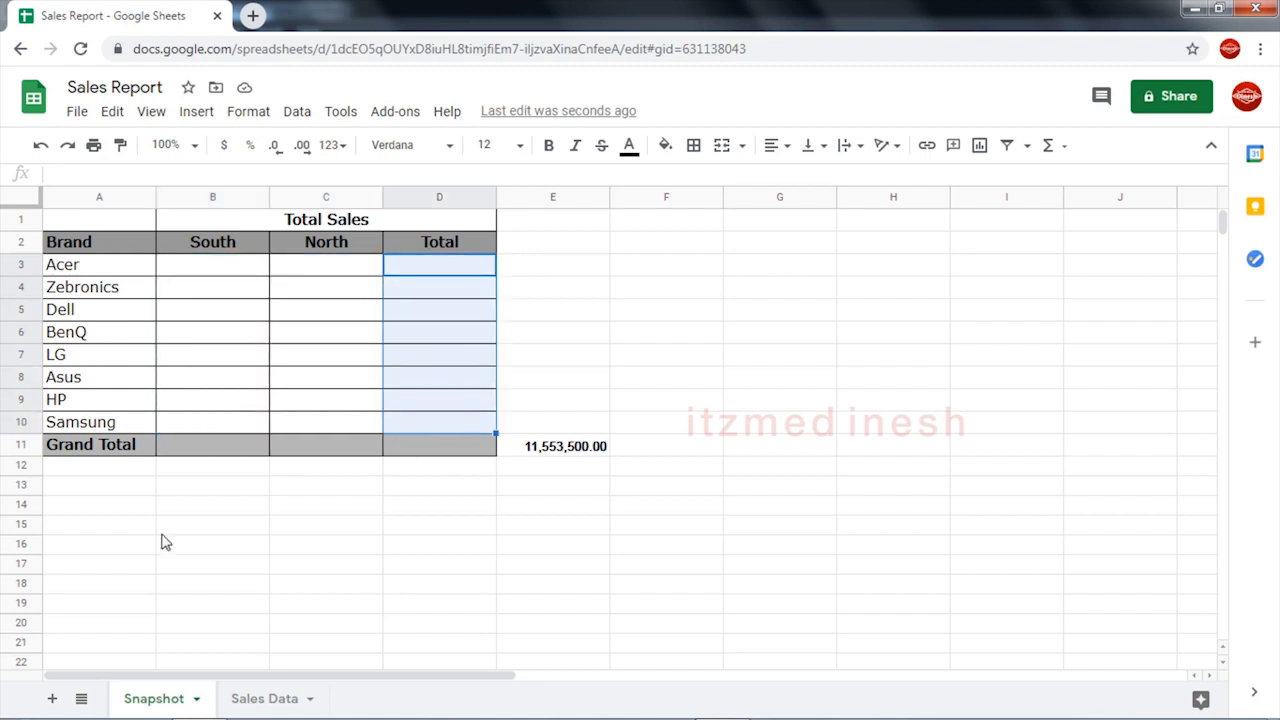
- Enter the note SUM IFS in cell B12, below the South column's grand total
left_click(195, 470)
type("S")
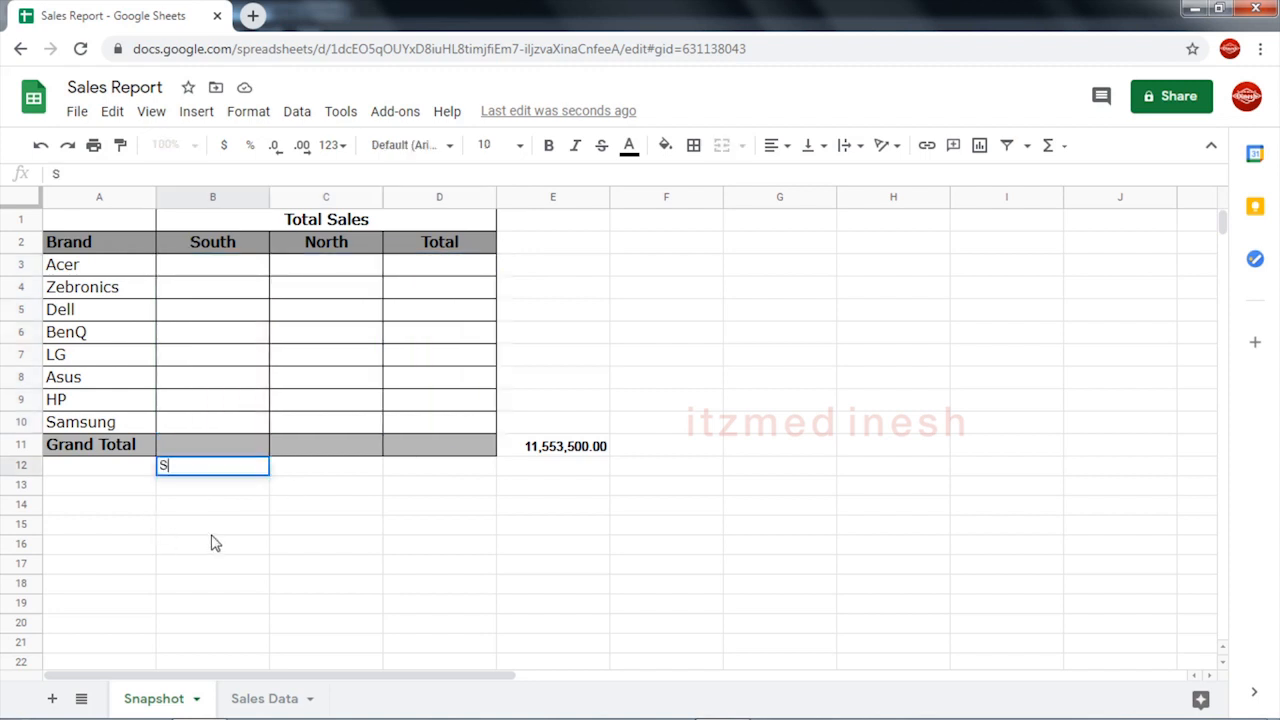
type("UM IFS")
key("Return")
key("Up")
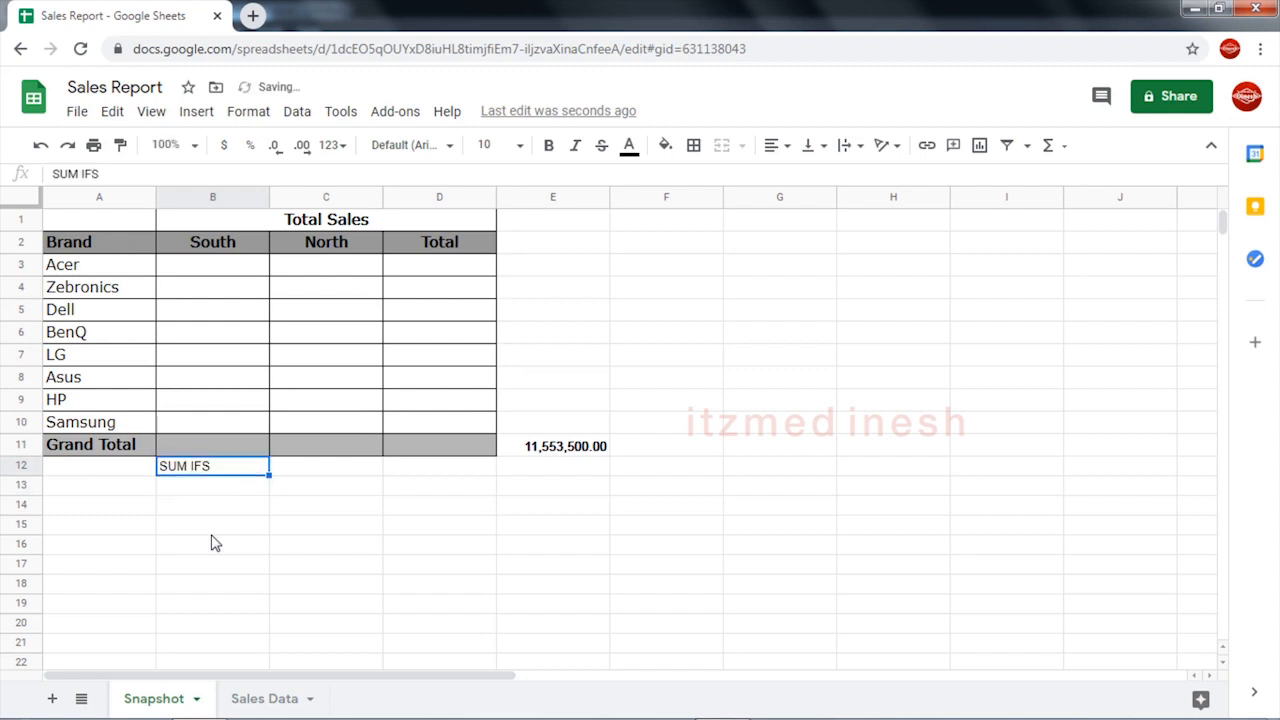
- Copy the SUM IFS note from B12 into cell C12, below the North column
key("Right")
key("alt+v")
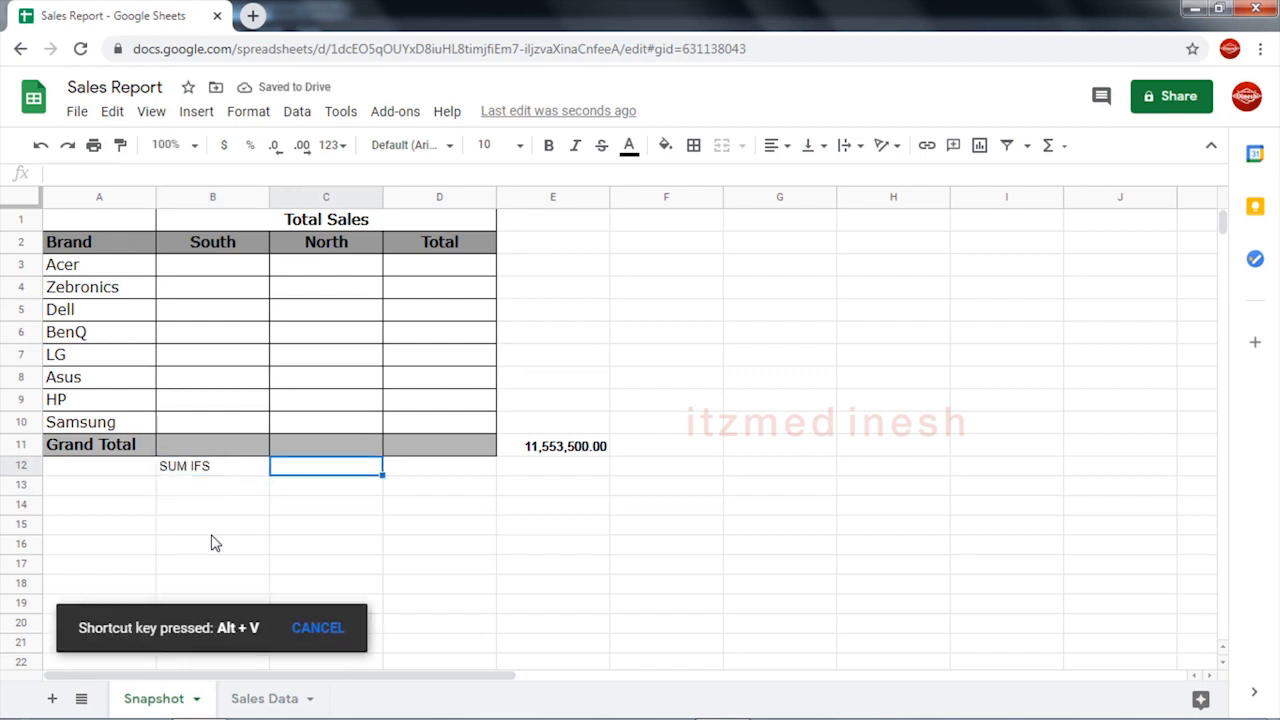
key("Left")
key("ctrl+c")
key("Right")
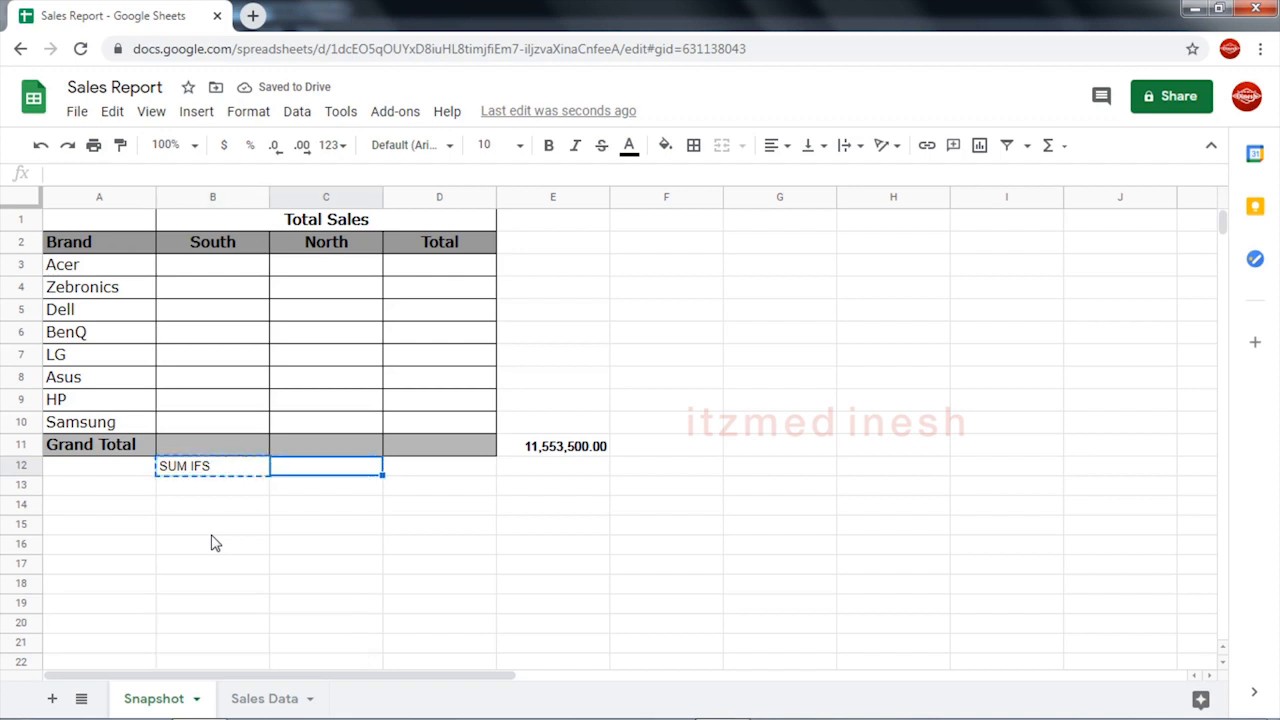
key("ctrl+v")
- Enter the note SUM IF in cell D12, below the Total column
key("Right")
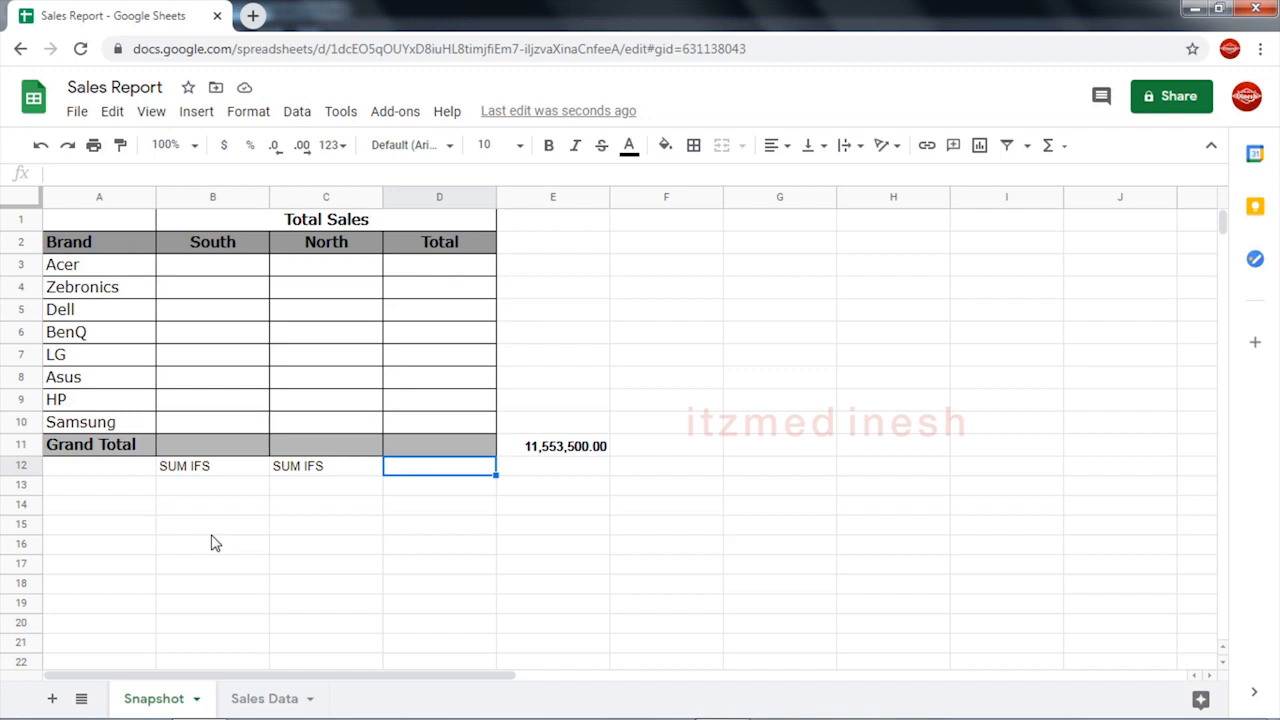
type("SUM")
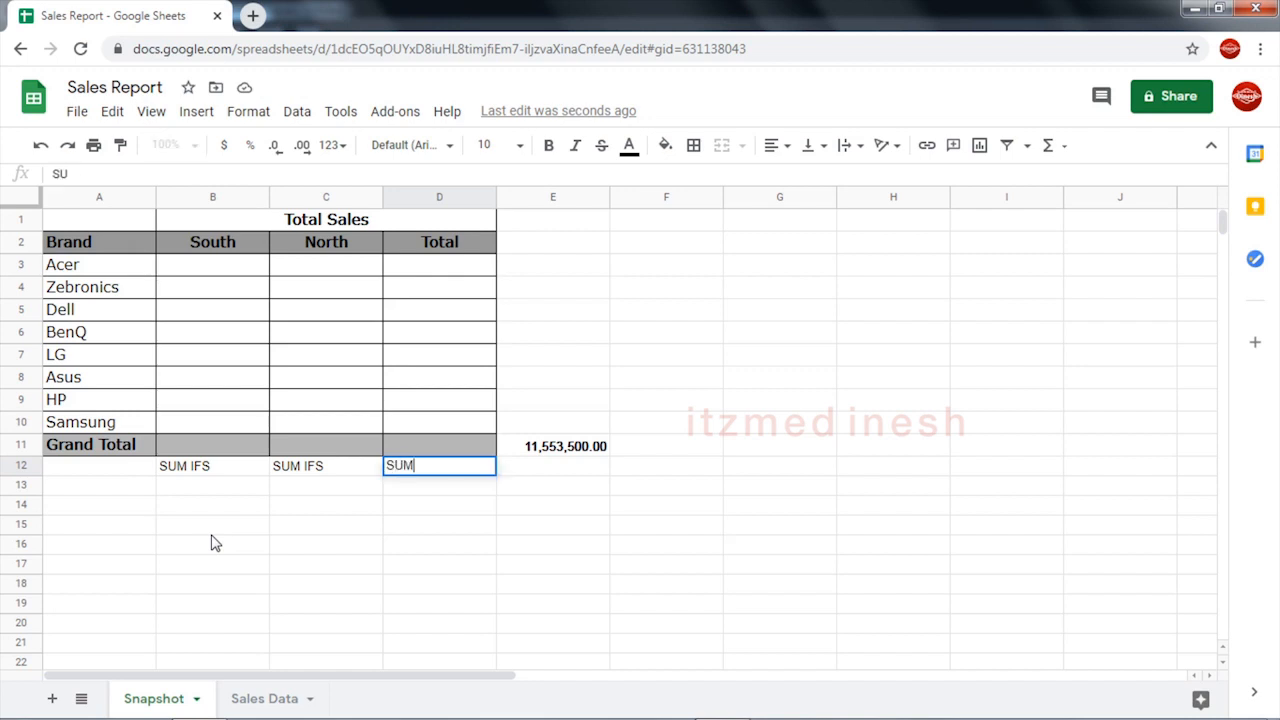
type(" IF")
key("Return")
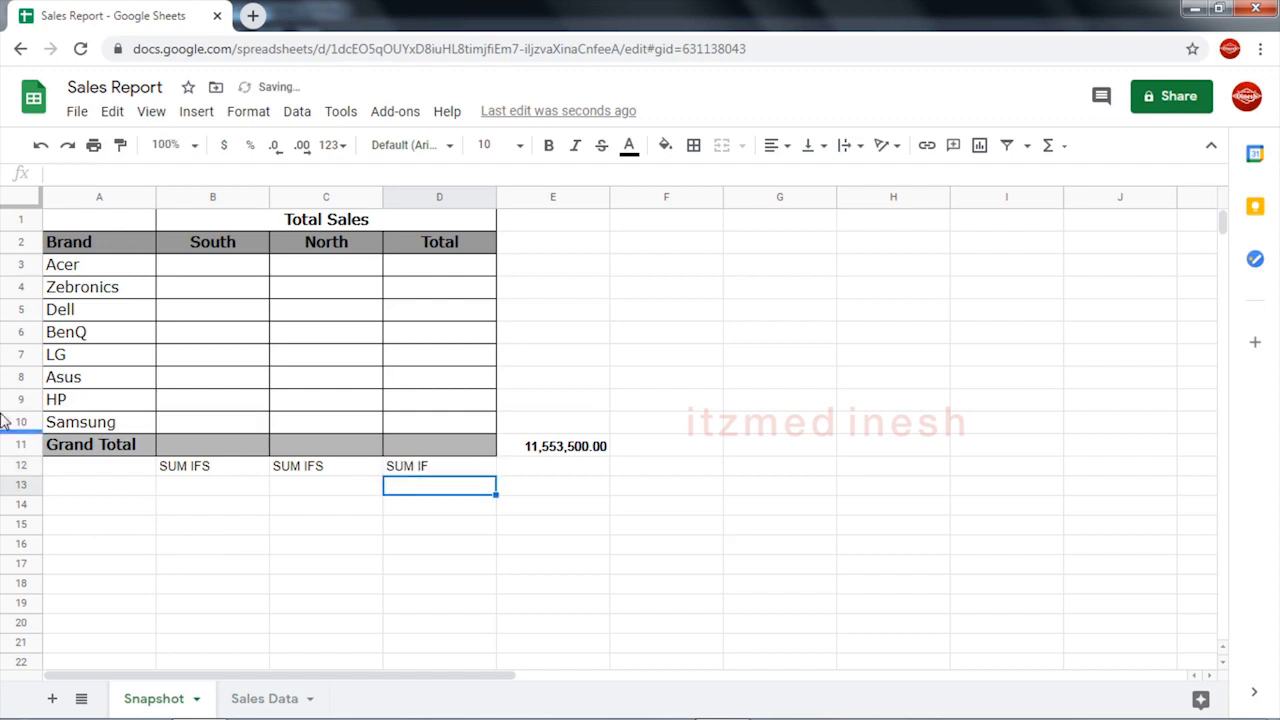
- Start a SUMIFS formula in cell B3 with the Sales Data sheet's Total Cost column F:F as the sum range
left_click(186, 270)
type("=")
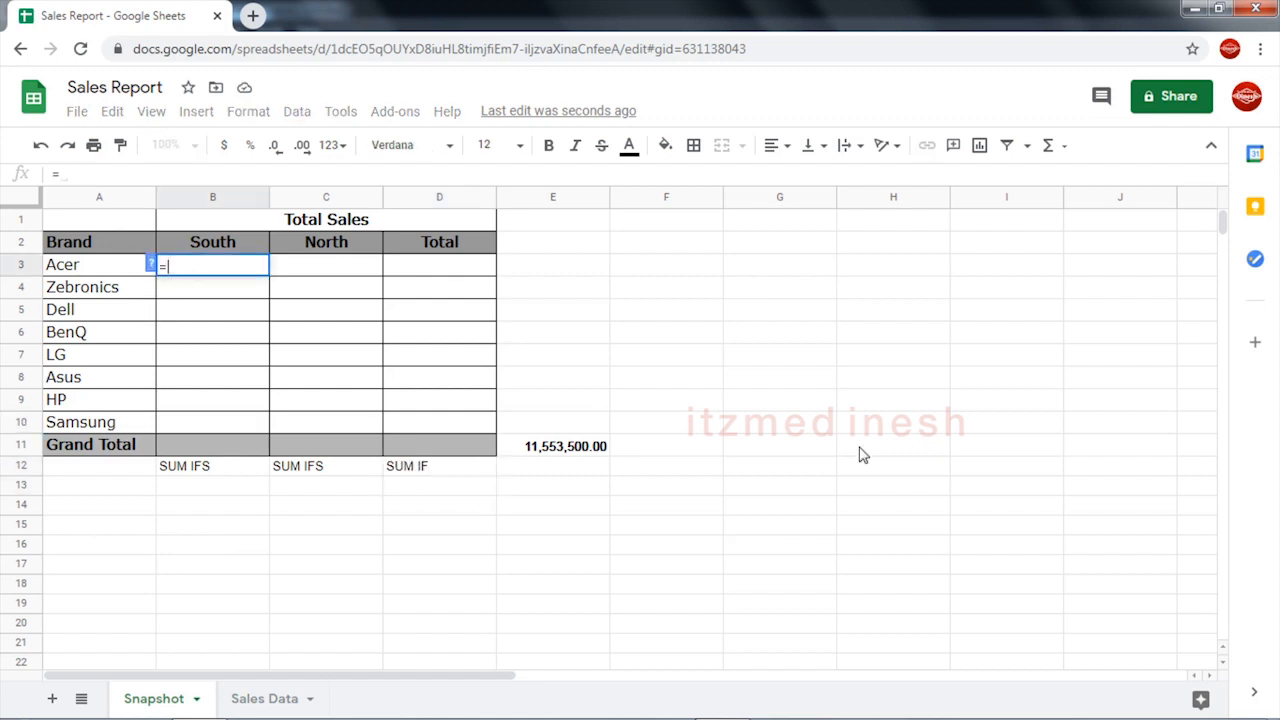
type("sumifs(")
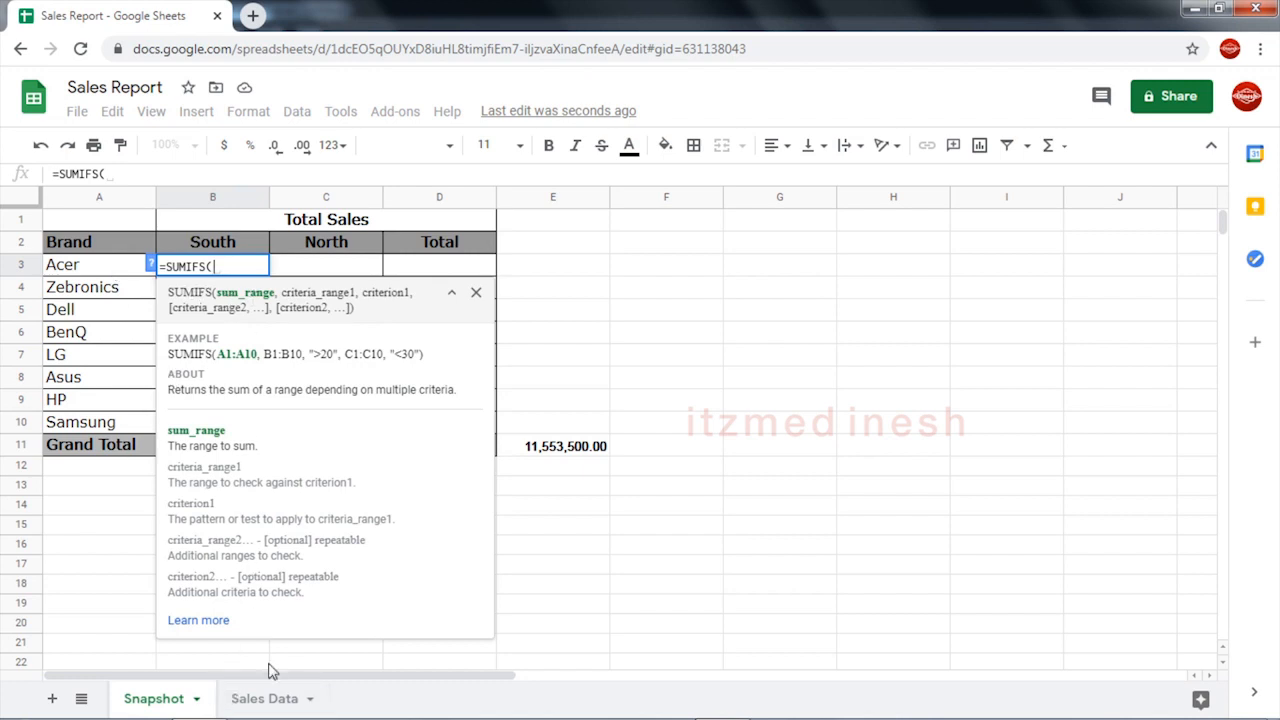
left_click(248, 700)
left_click(514, 199)
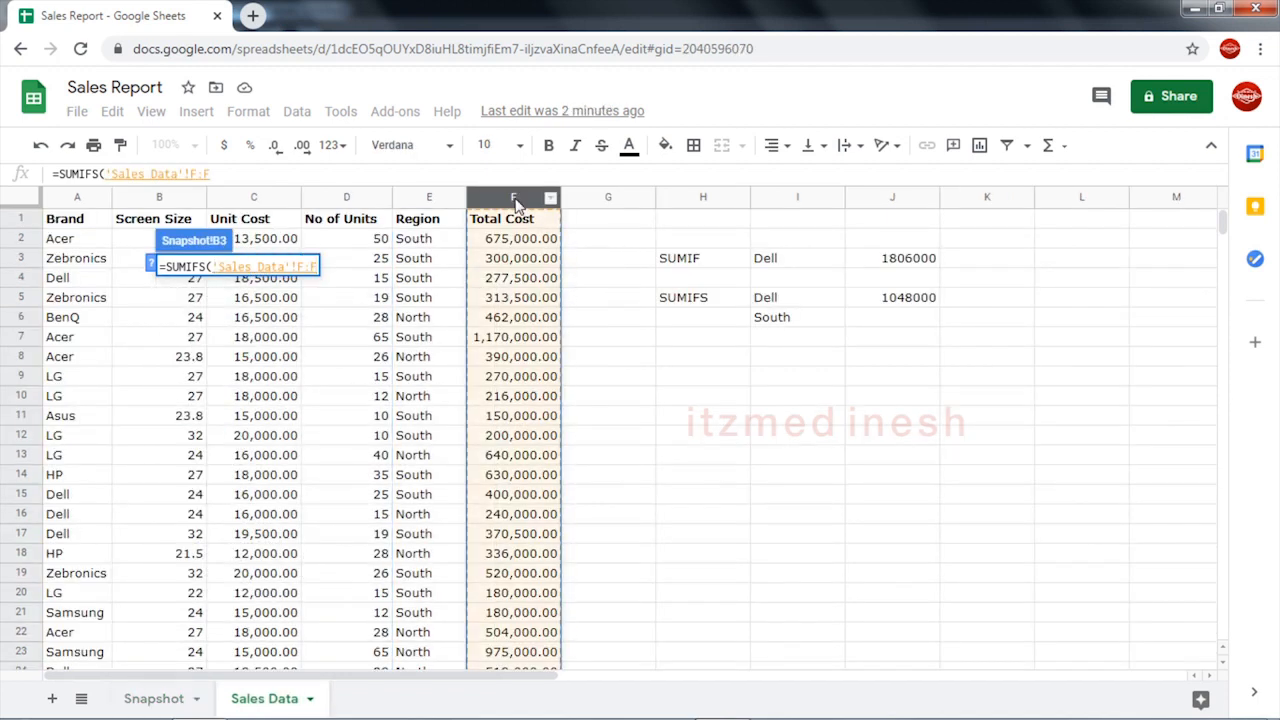
type(",")
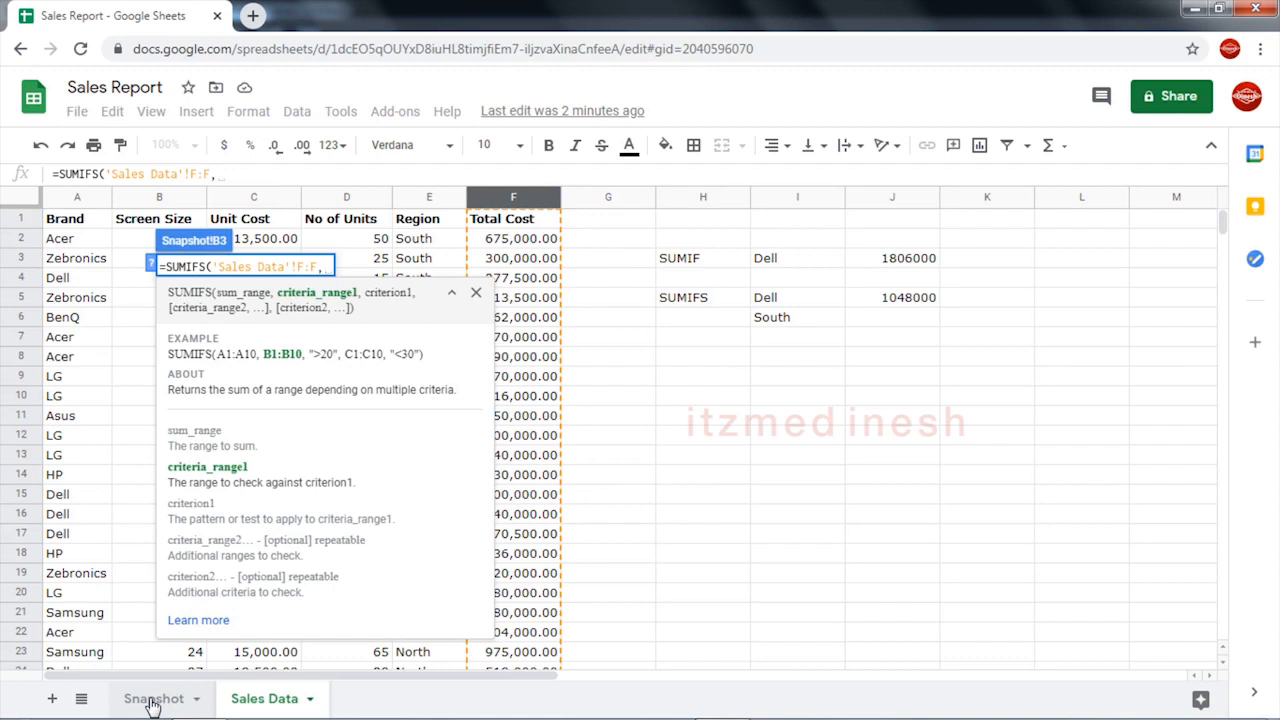
- Add the Sales Data Brand column A:A as the first criteria range, with Snapshot cell A3 as its criterion
left_click(158, 700)
left_click(282, 700)
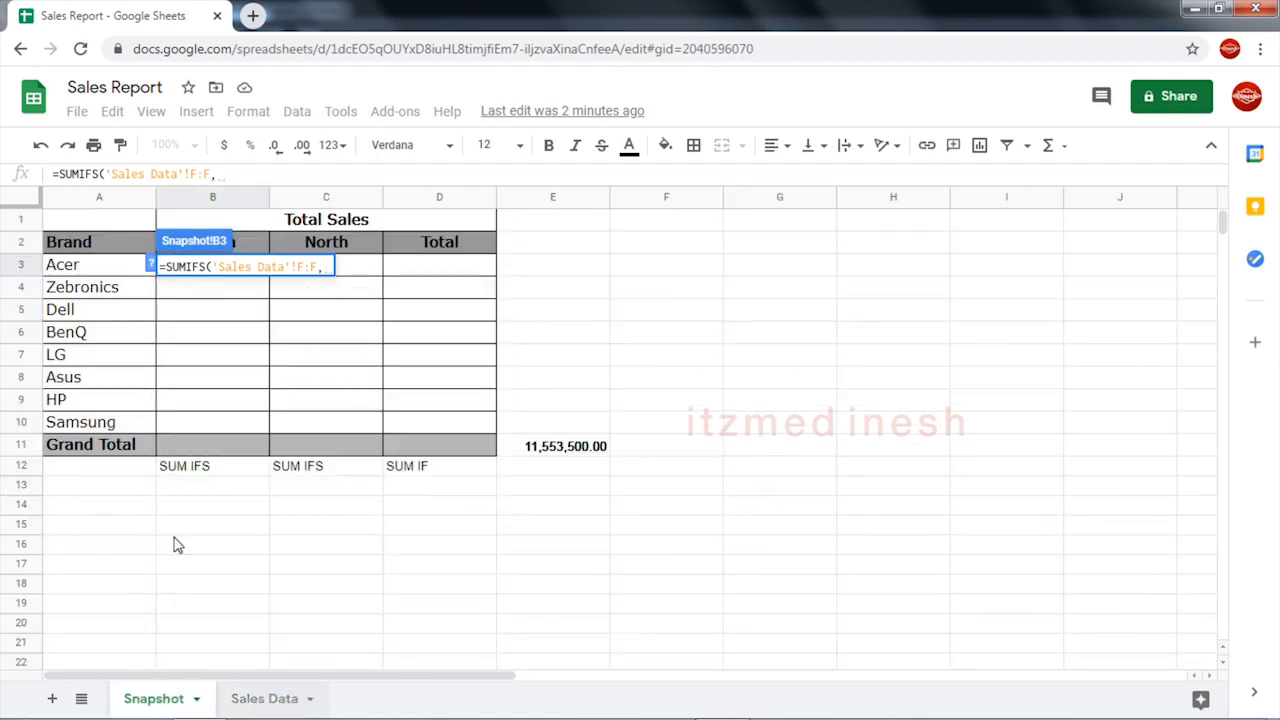
left_click(61, 200)
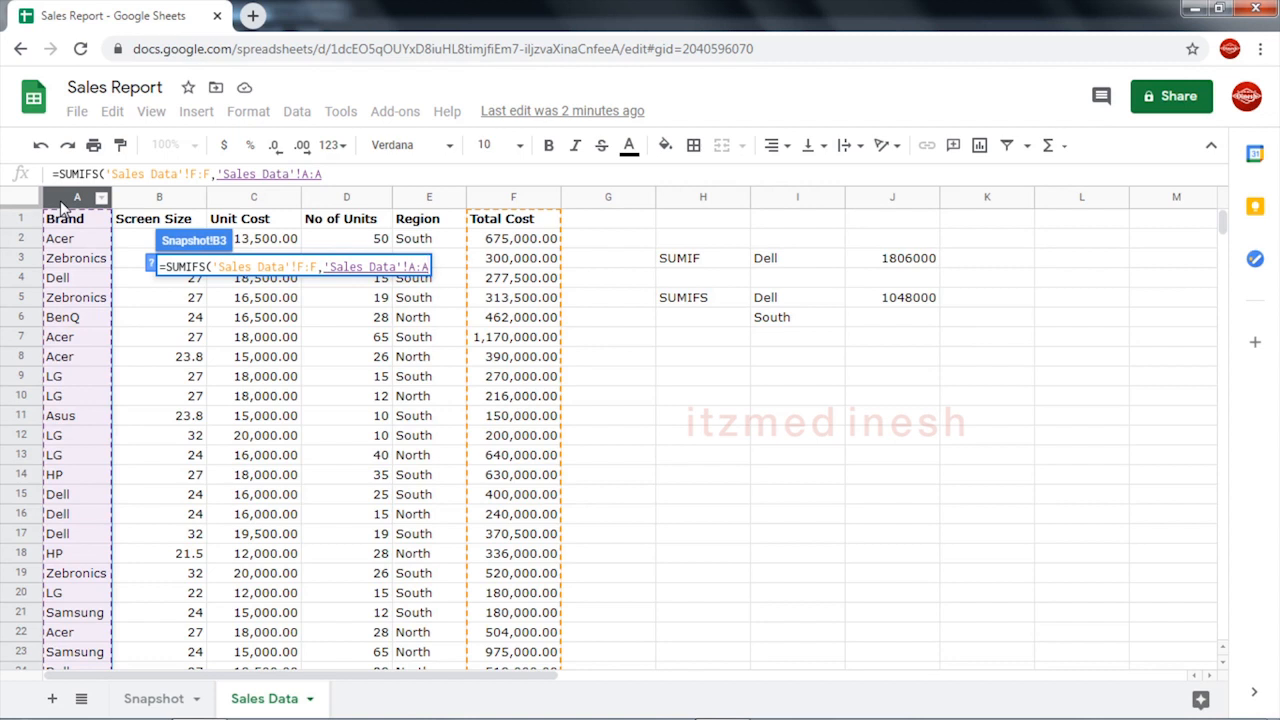
type(",")
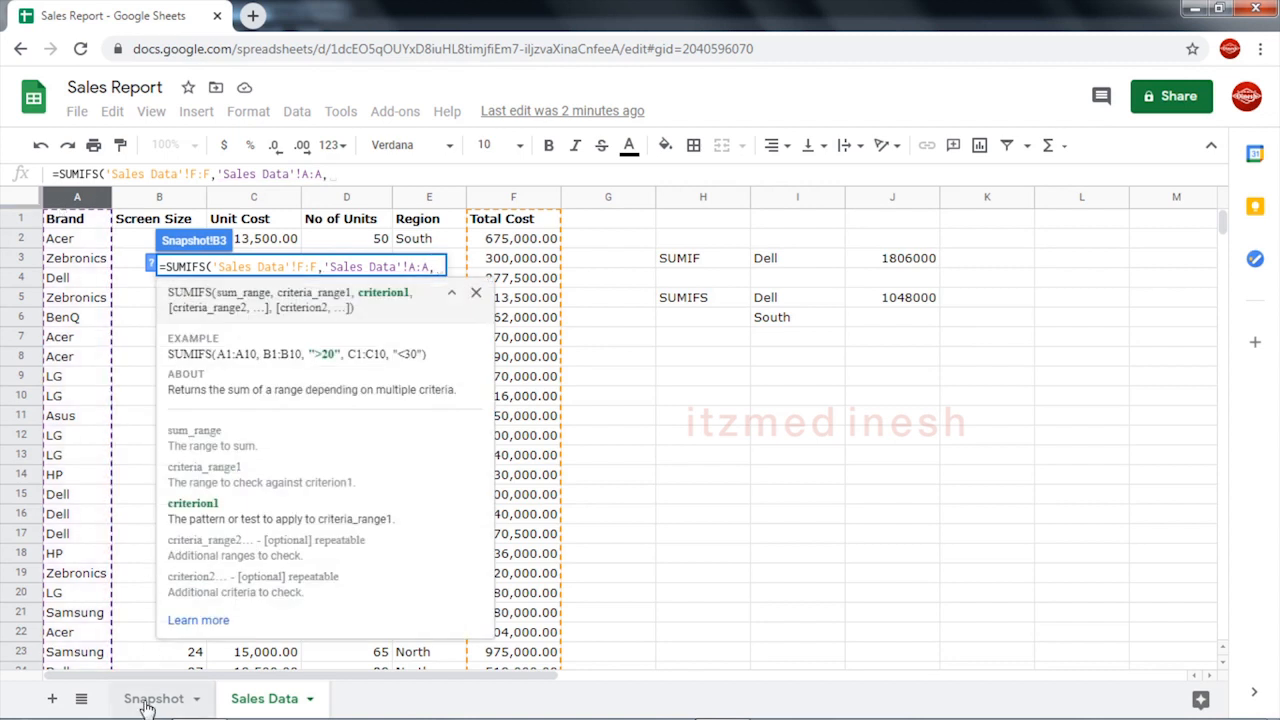
left_click(147, 704)
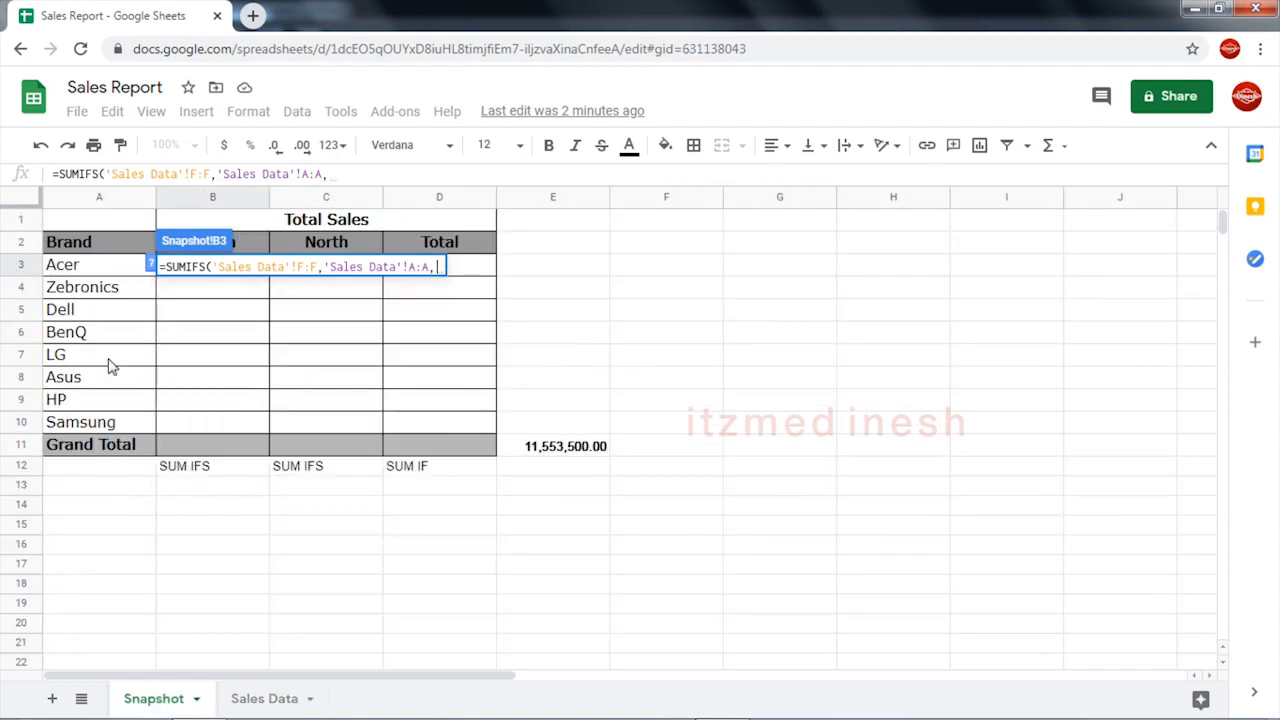
left_click(80, 270)
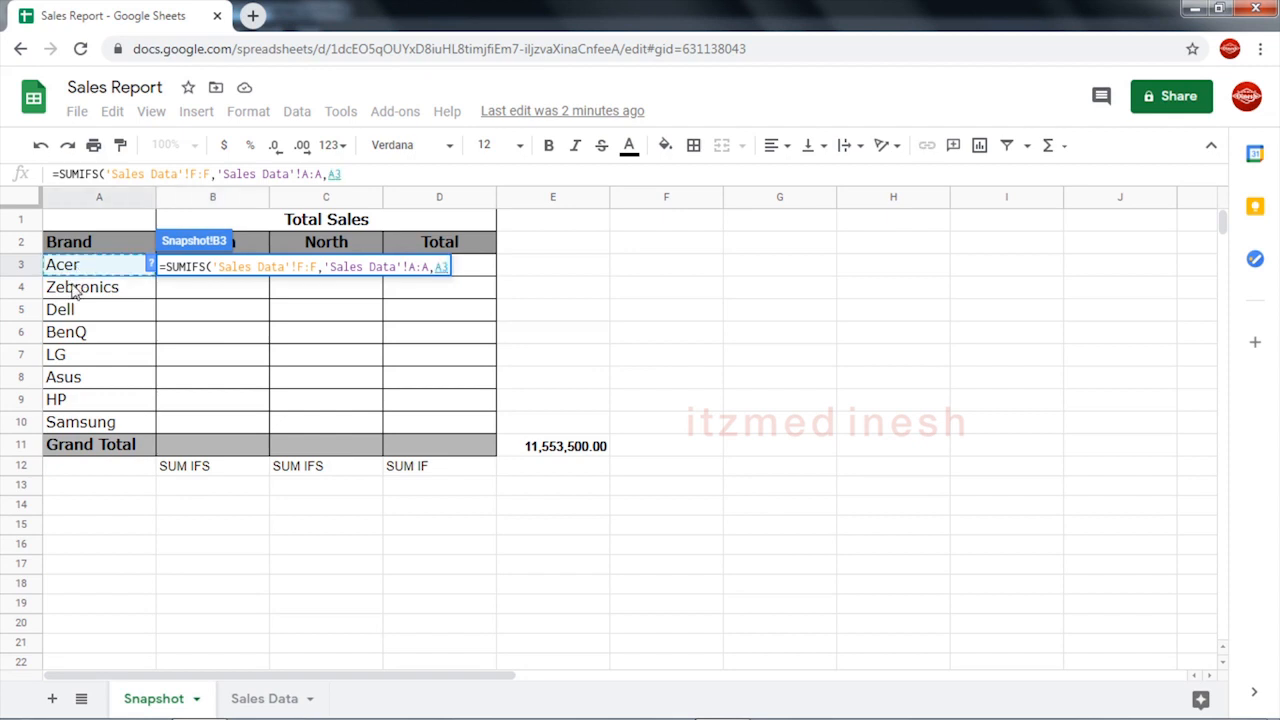
type(",")
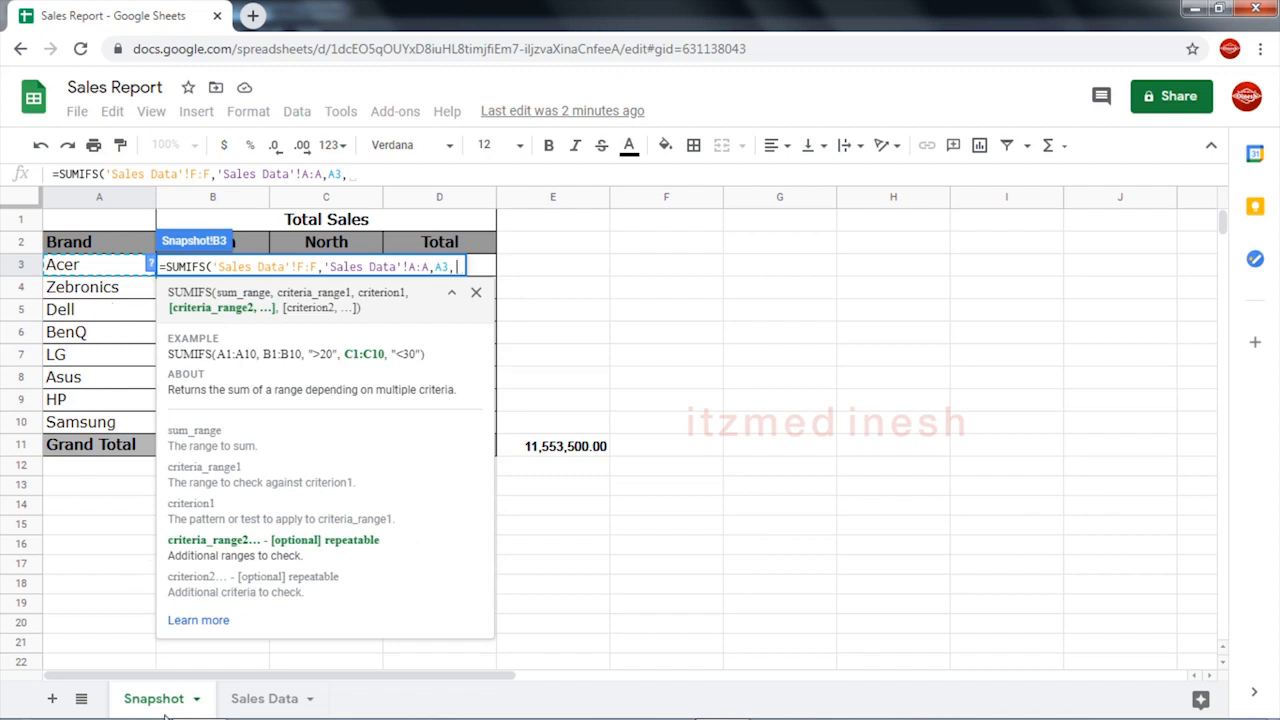
- Add the Sales Data Region column E:E with the absolute criterion $B$2, and complete the SUMIFS formula in B3
left_click(258, 706)
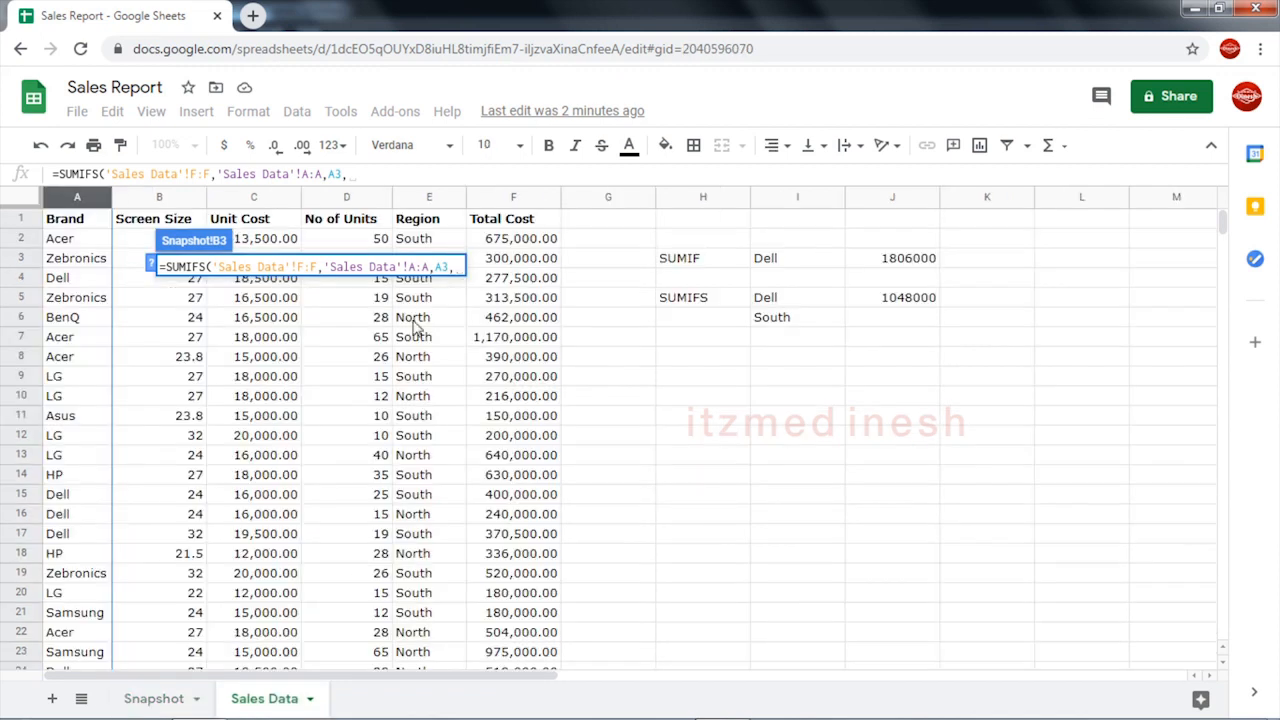
left_click(425, 200)
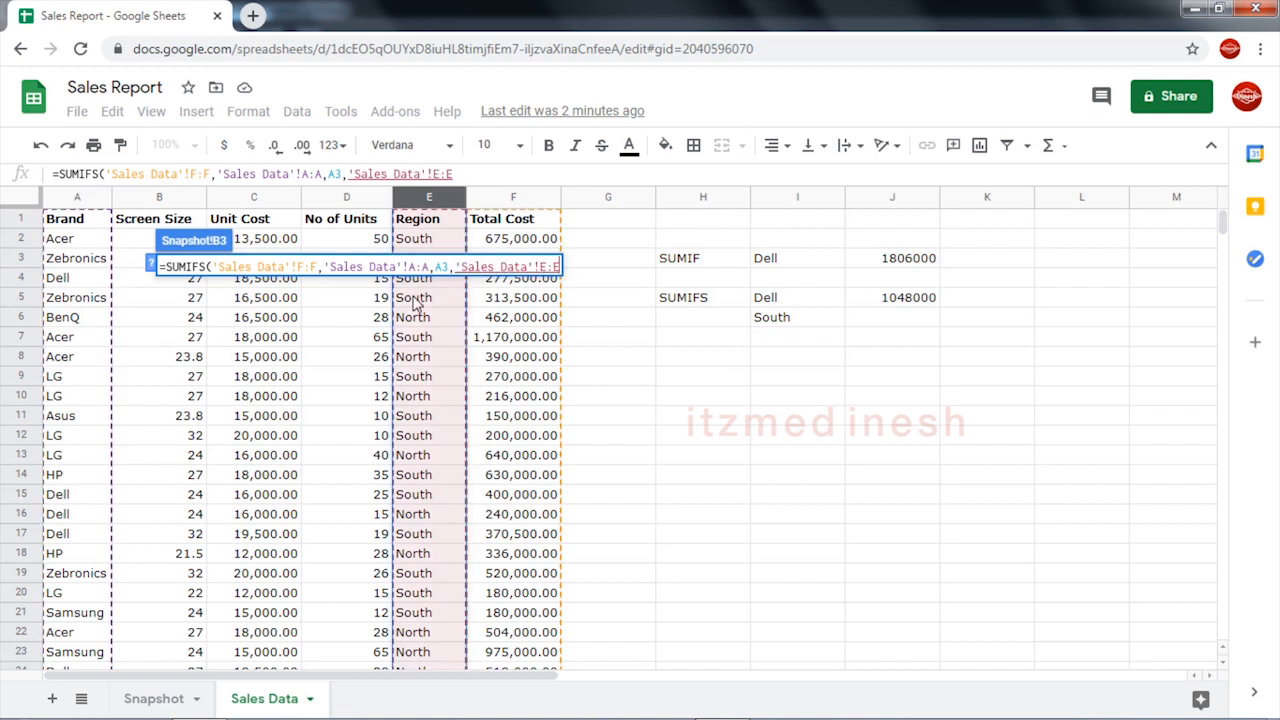
type(",")
left_click(153, 699)
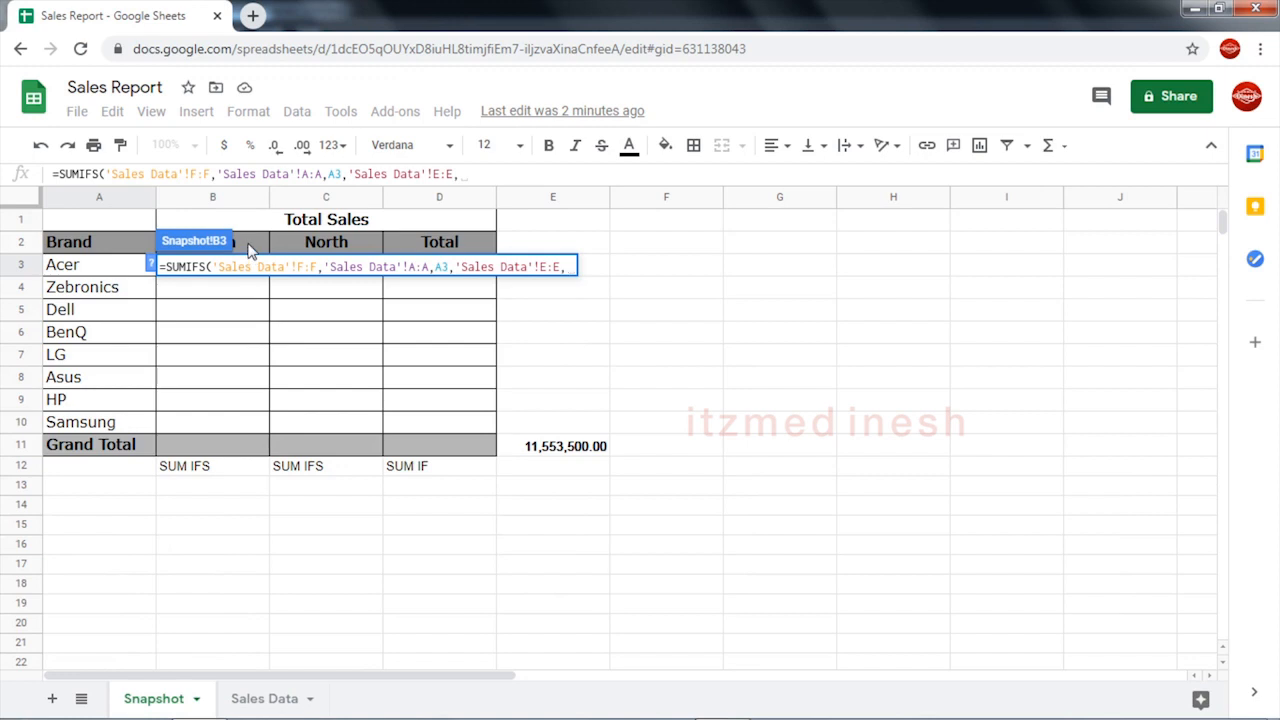
left_click(250, 250)
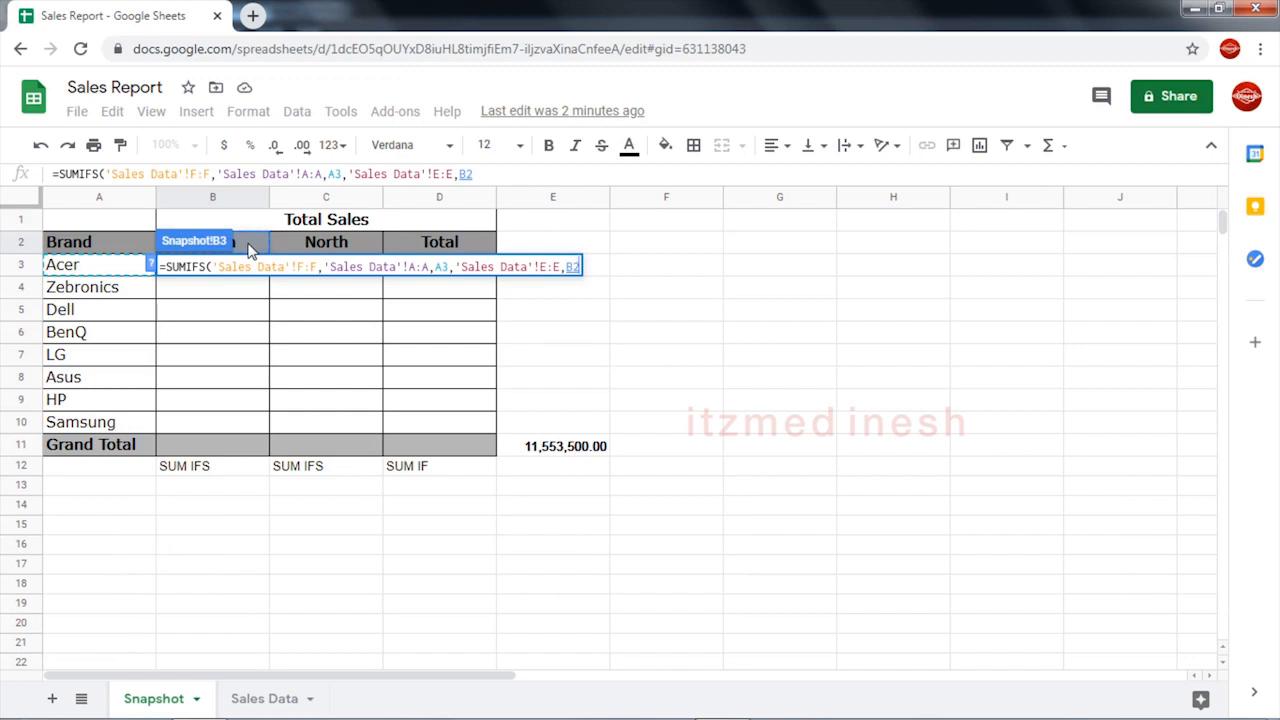
key("F4")
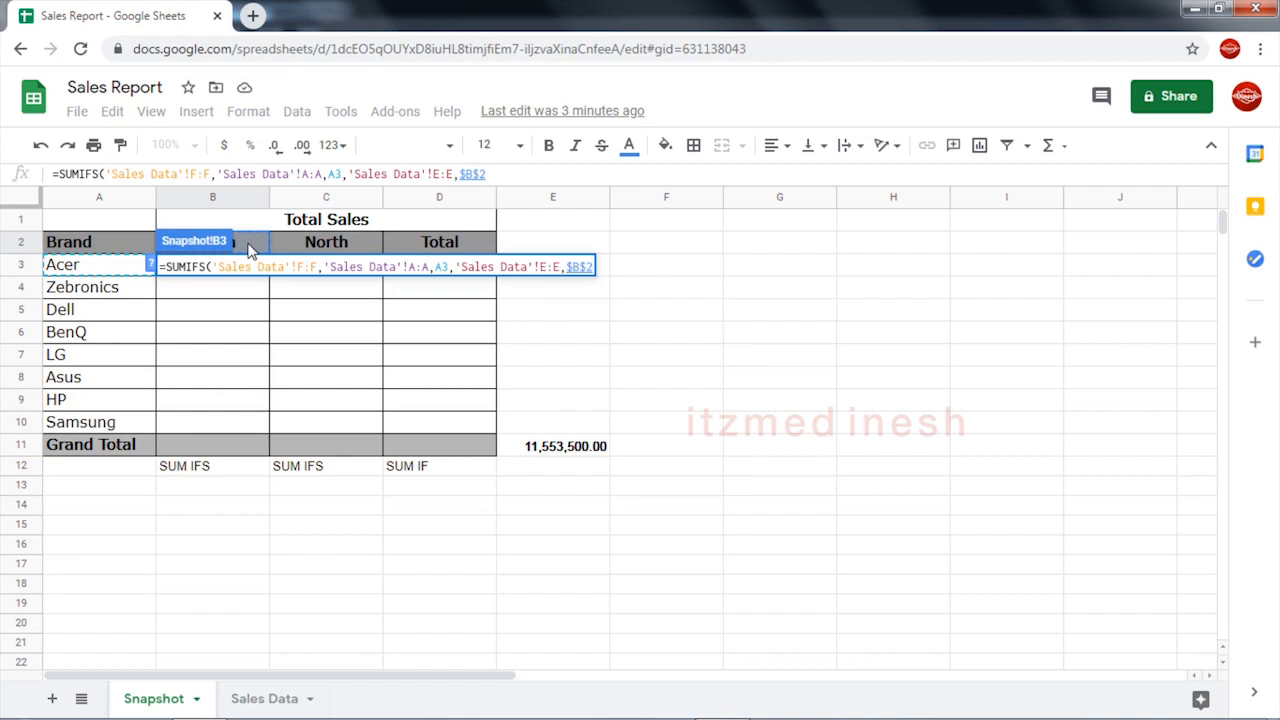
type(")")
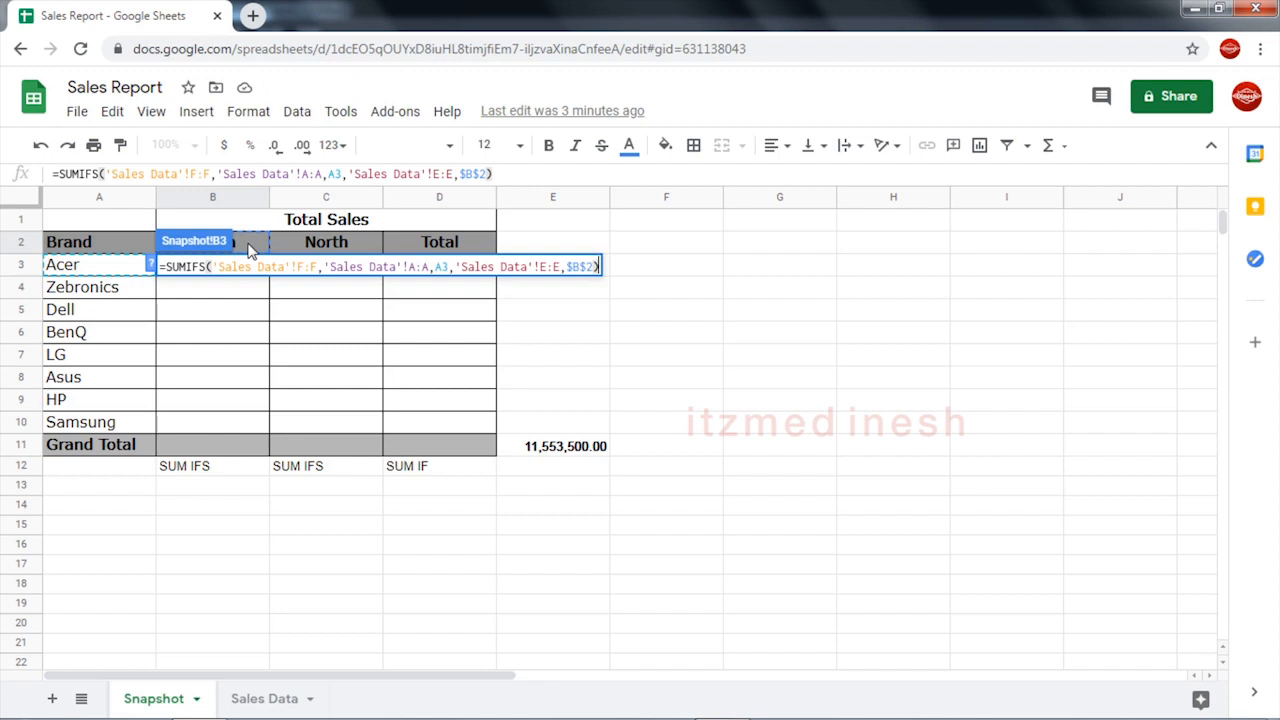
key("Return")
- Check B3 against its brand and region criteria cells, and fill its formula down to B4 for Zebronics
left_click(238, 266)
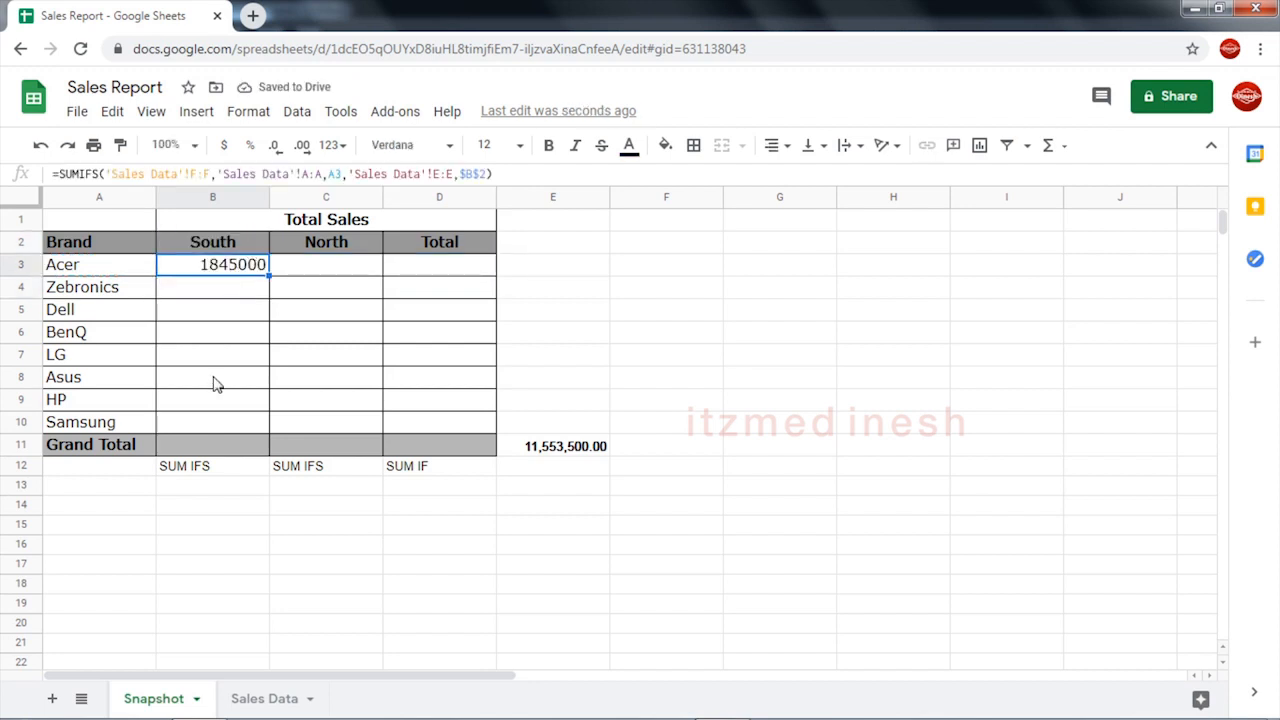
left_click(132, 270)
left_click(226, 250)
left_click(110, 292)
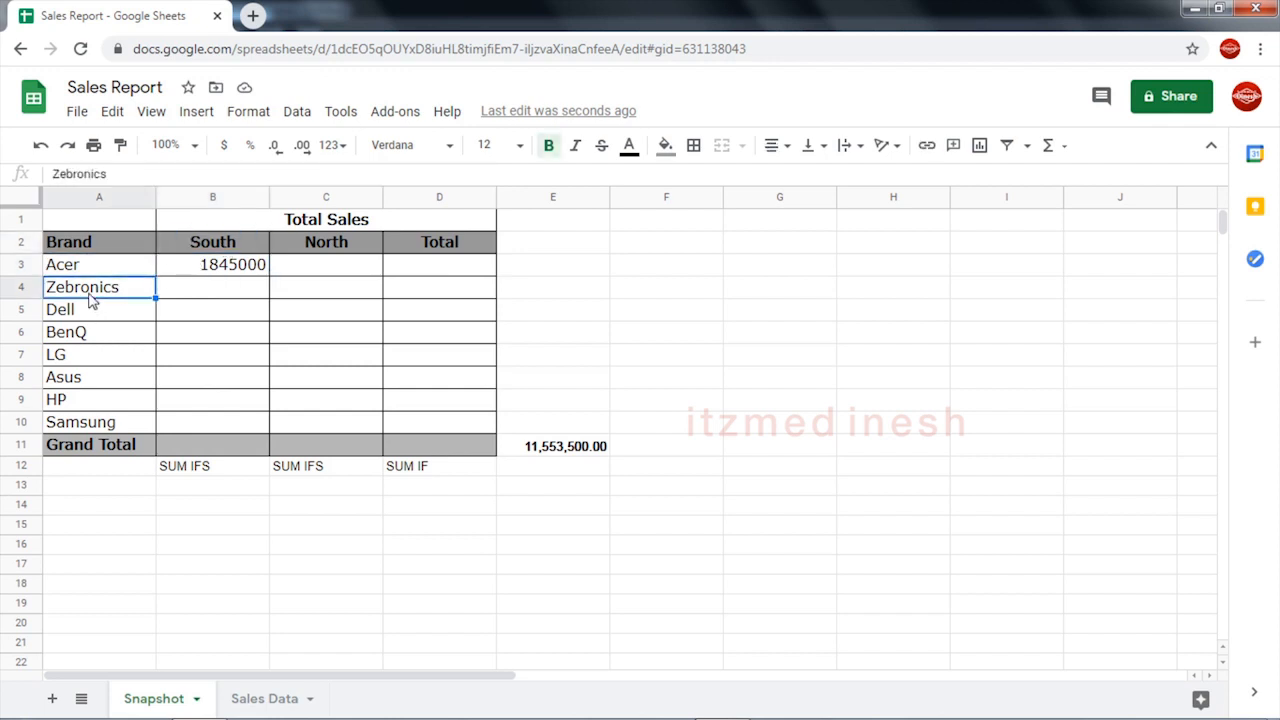
left_click(214, 246)
left_click(251, 265)
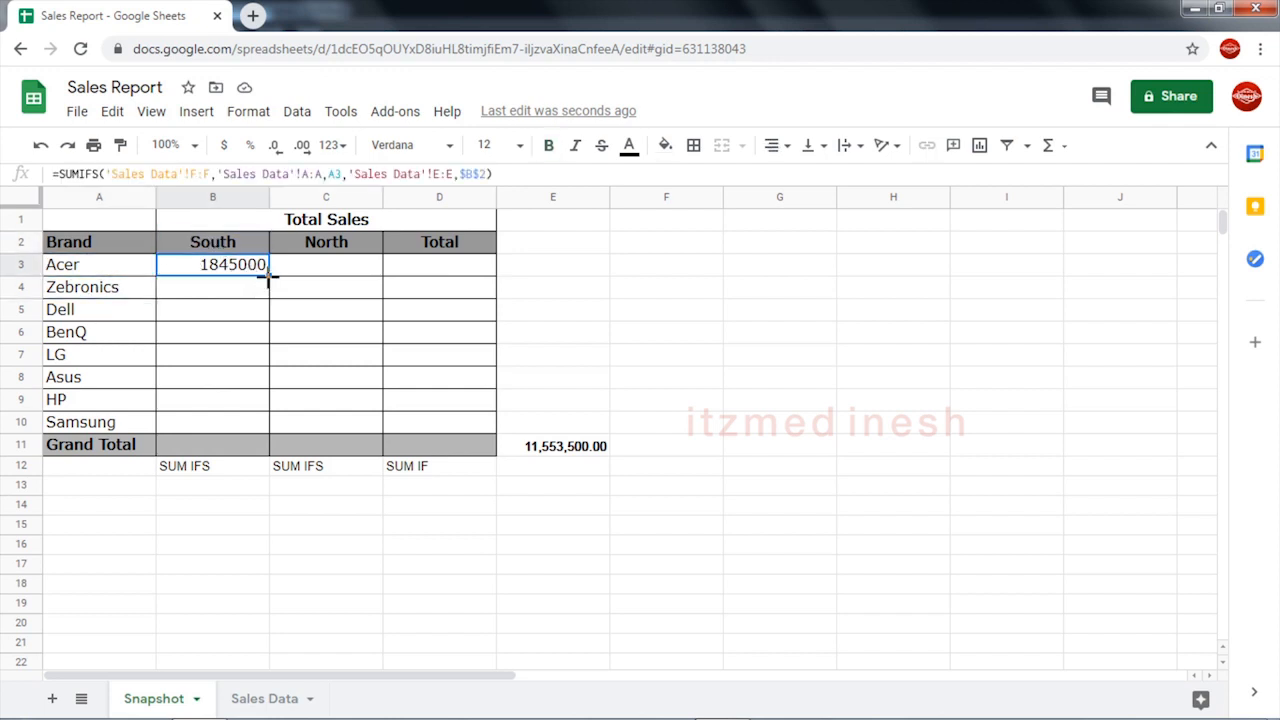
left_click_drag(267, 280, 265, 293)
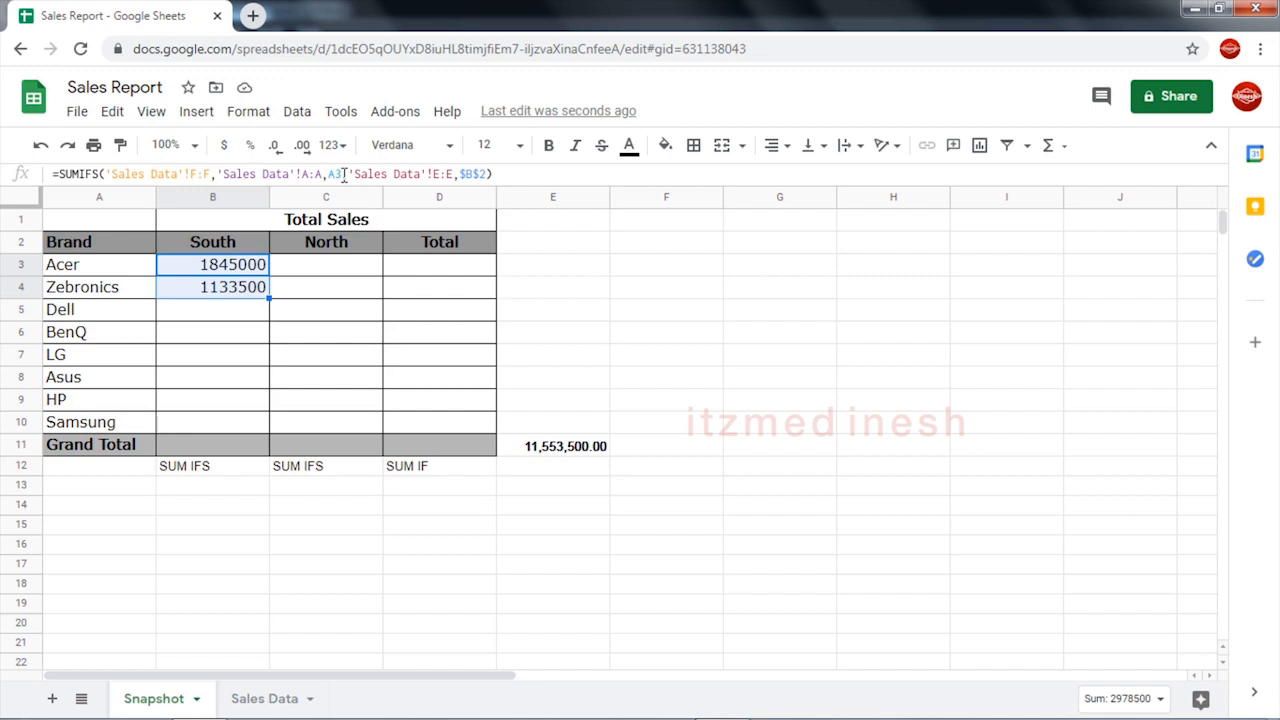
- Compare the formulas in B4 and B3, and fill the South formula down through B10 for the remaining brands
left_click(250, 289)
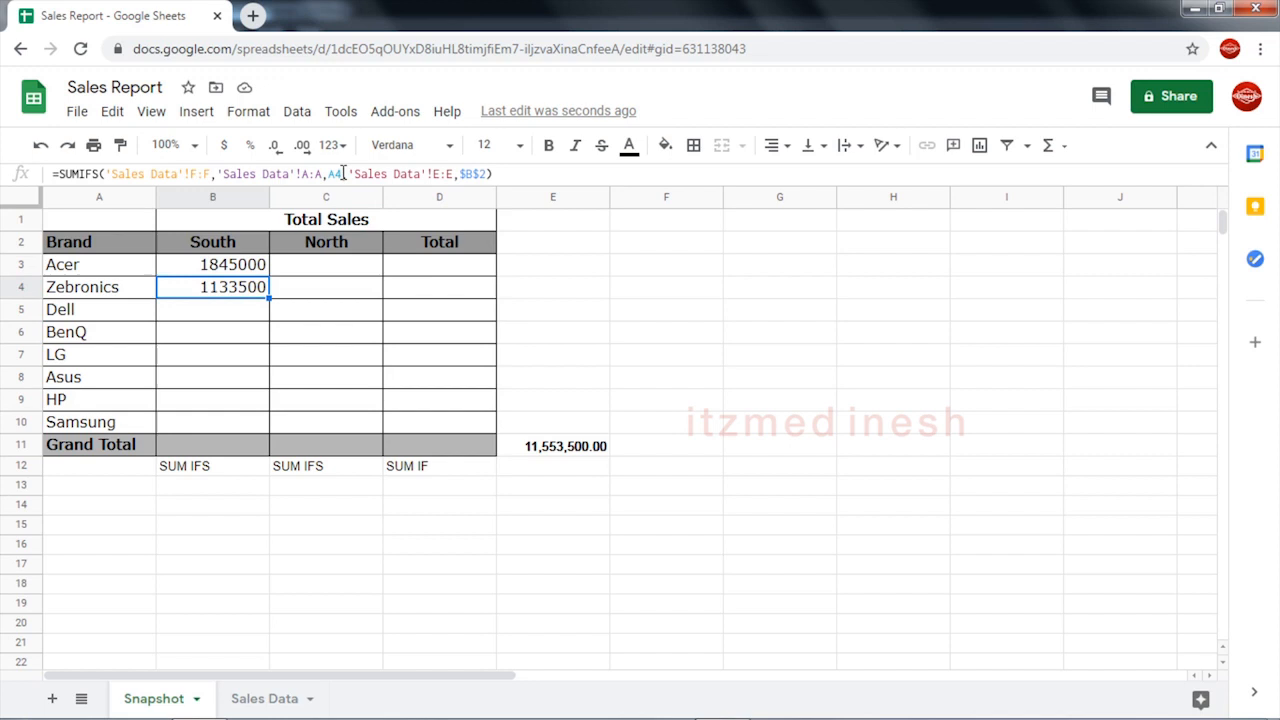
left_click(250, 263)
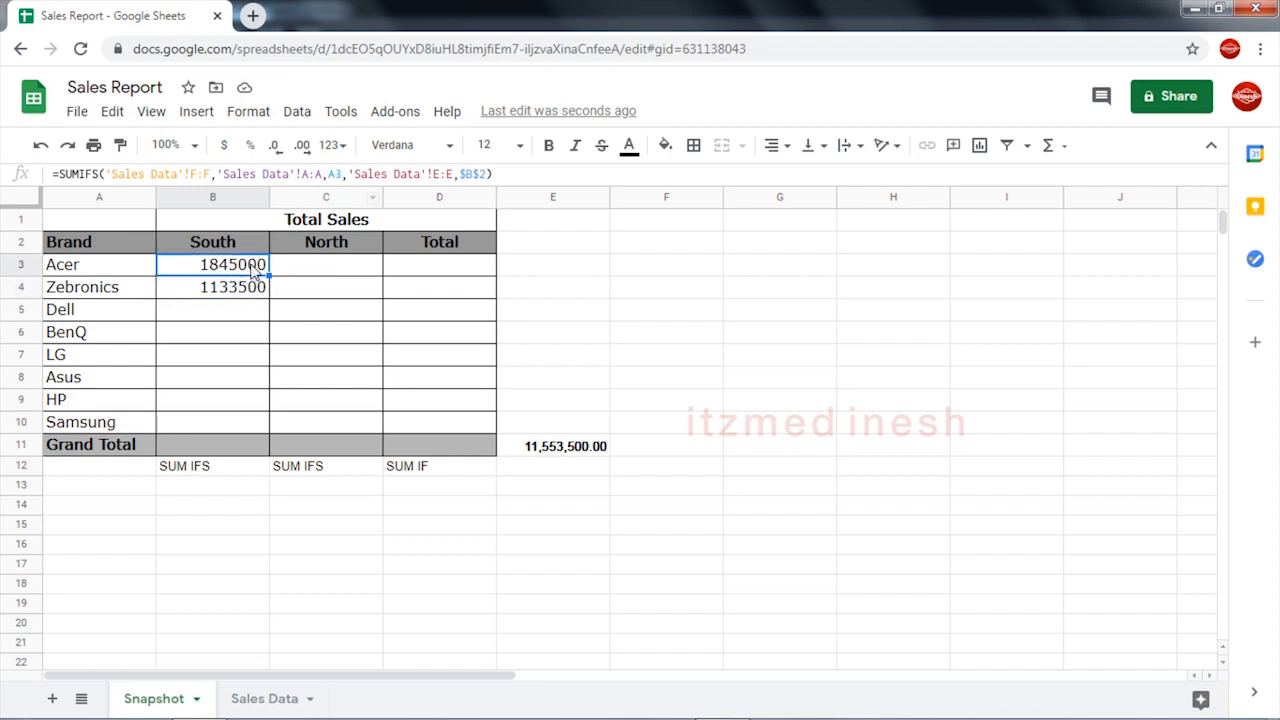
left_click_drag(250, 265, 237, 430)
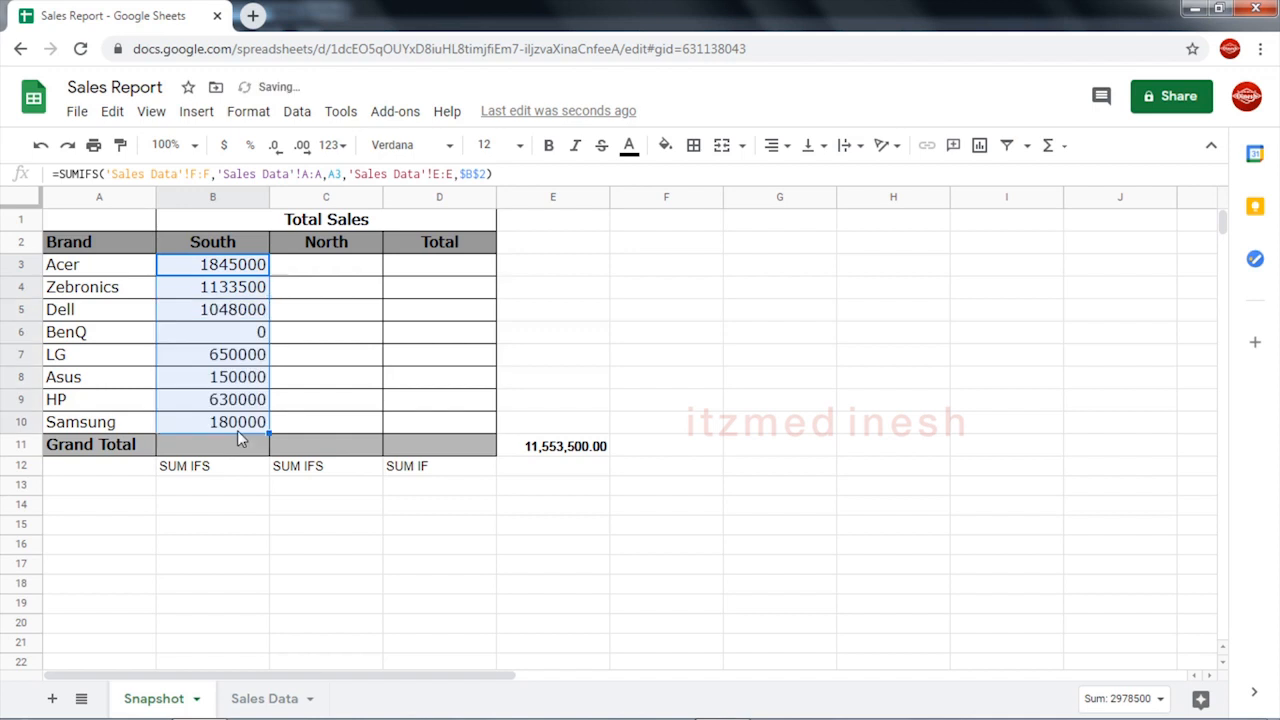
- Copy the SUMIFS formula text from B3 and paste it unchanged into C3 in the North column
left_click(229, 263)
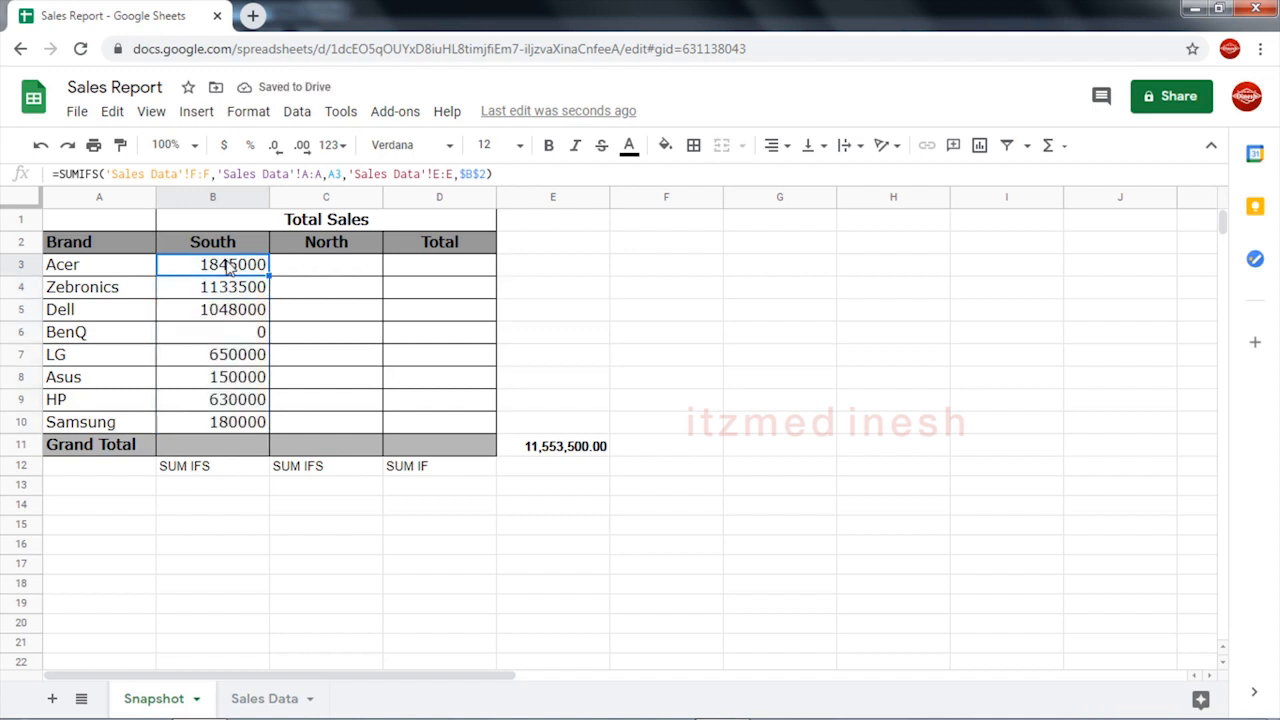
triple_click(505, 173)
key("ctrl+c")
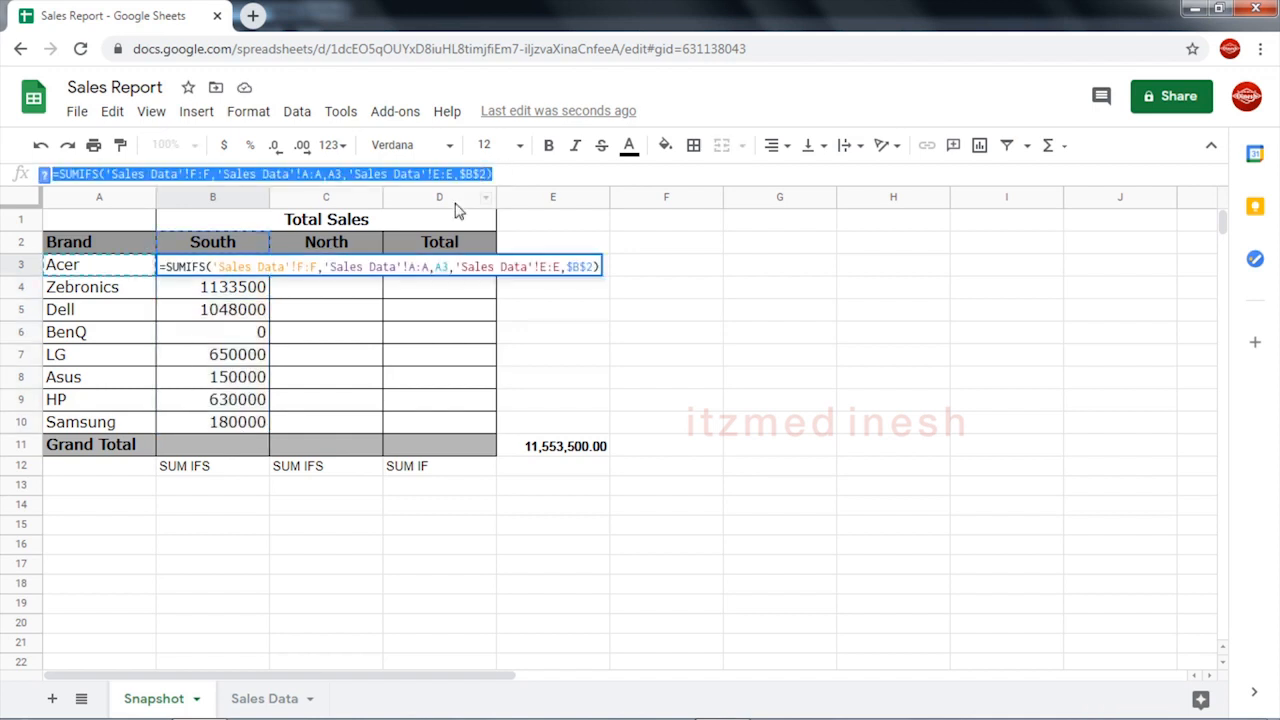
left_click(755, 336)
double_click(305, 267)
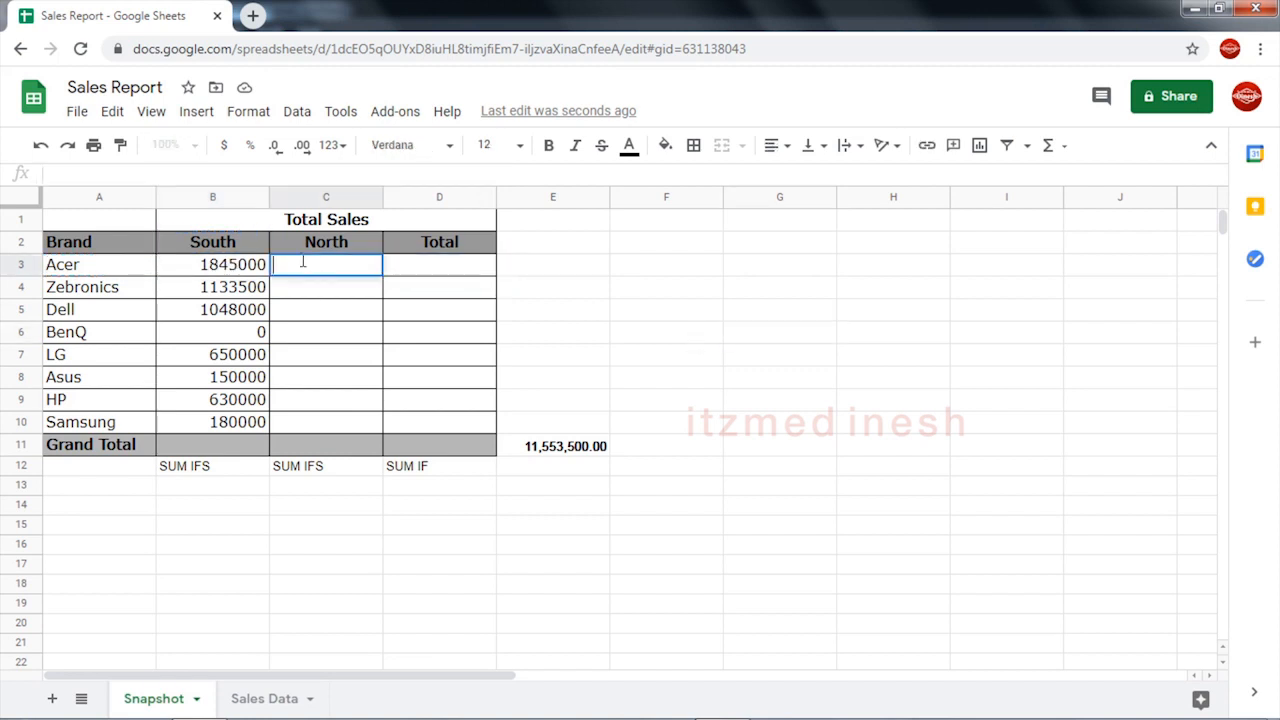
key("ctrl+v")
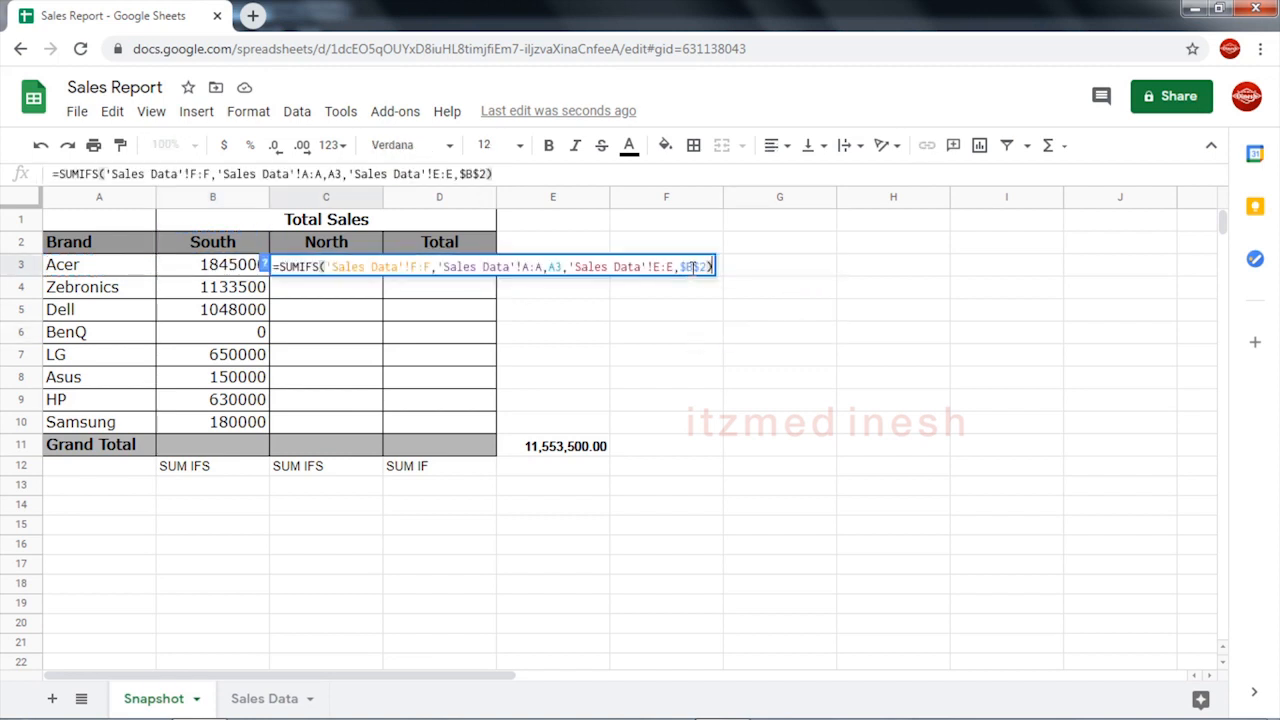
- Change the region criterion in C3 to $C$2 and fill the North formula down through C10
left_click(701, 266)
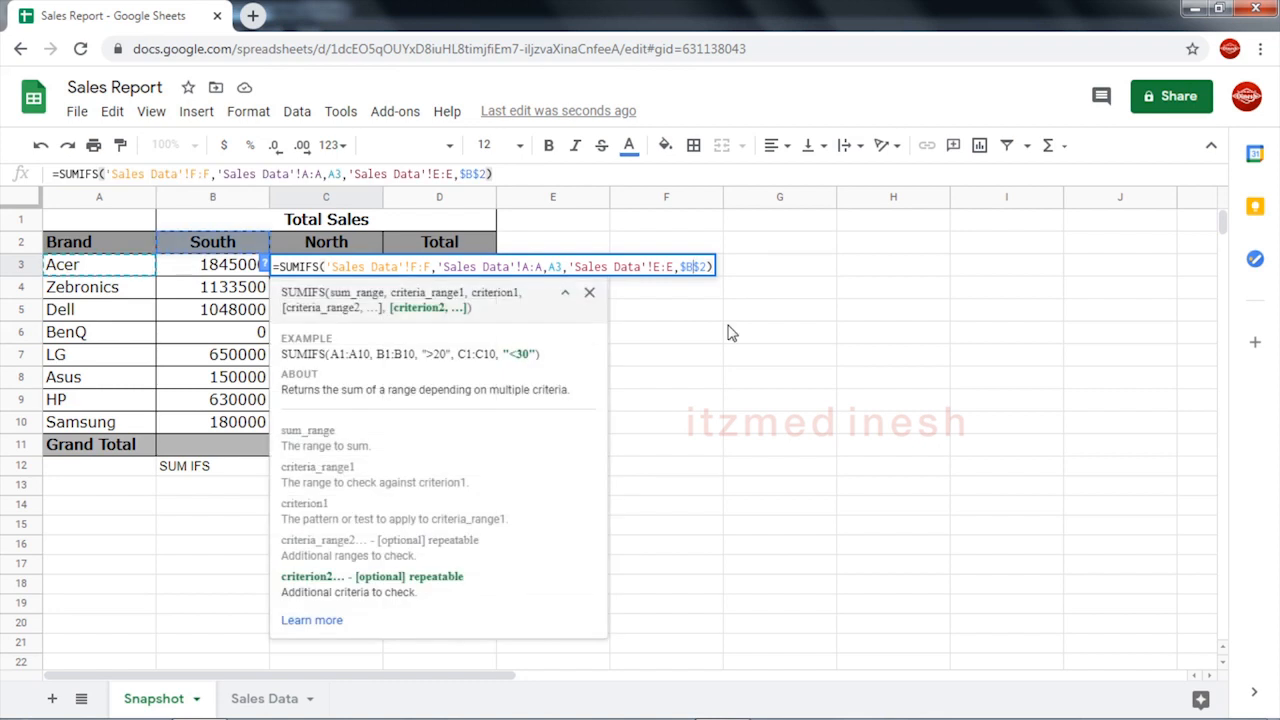
key("BackSpace")
type("C")
key("Return")
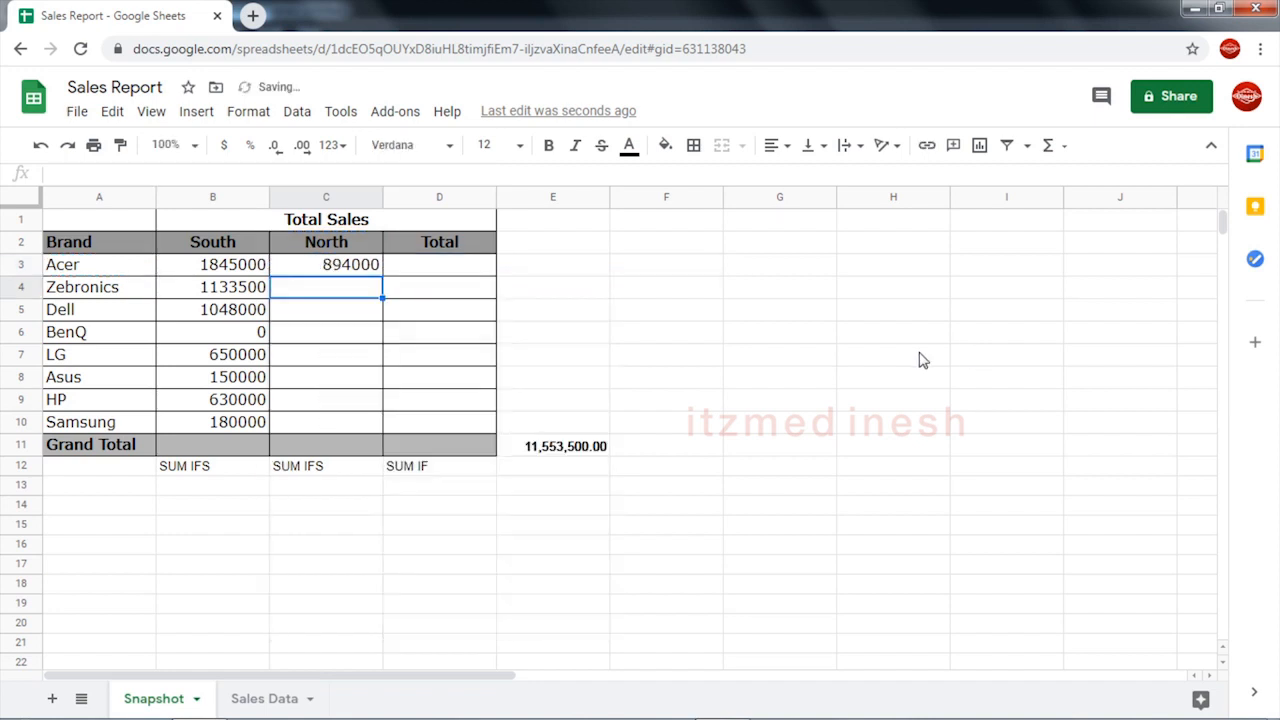
left_click(368, 268)
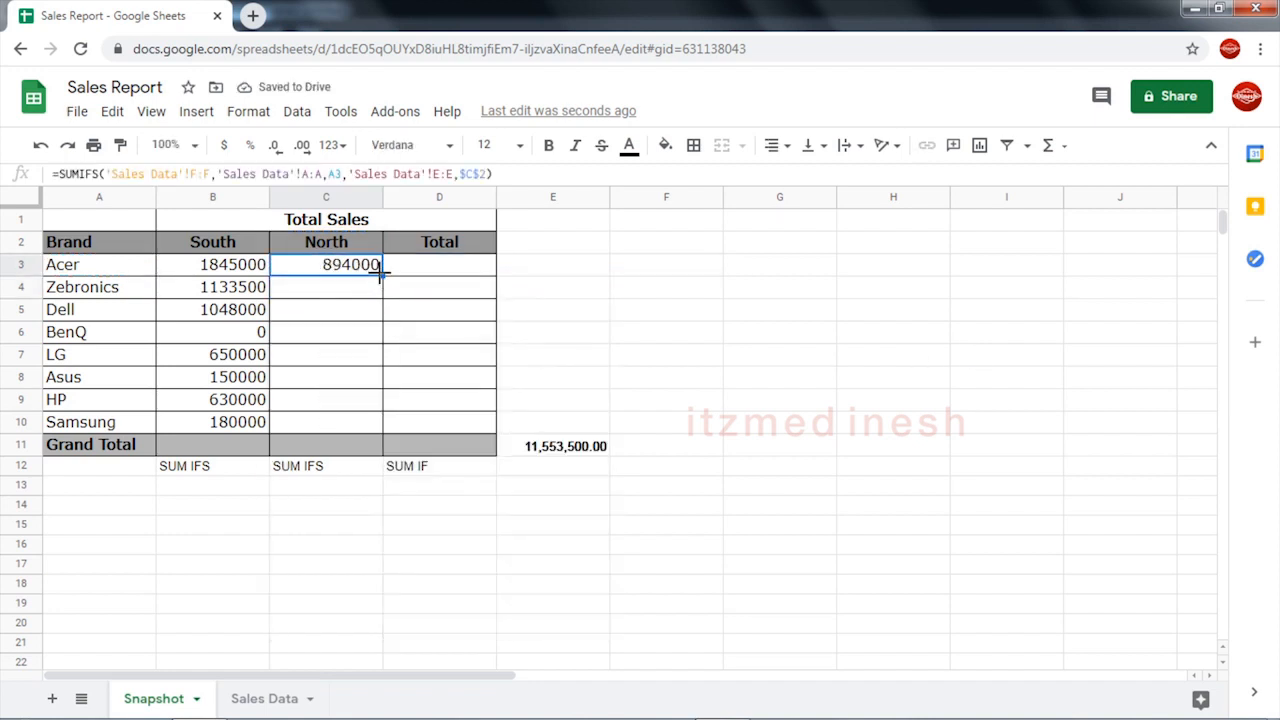
left_click_drag(381, 274, 368, 432)
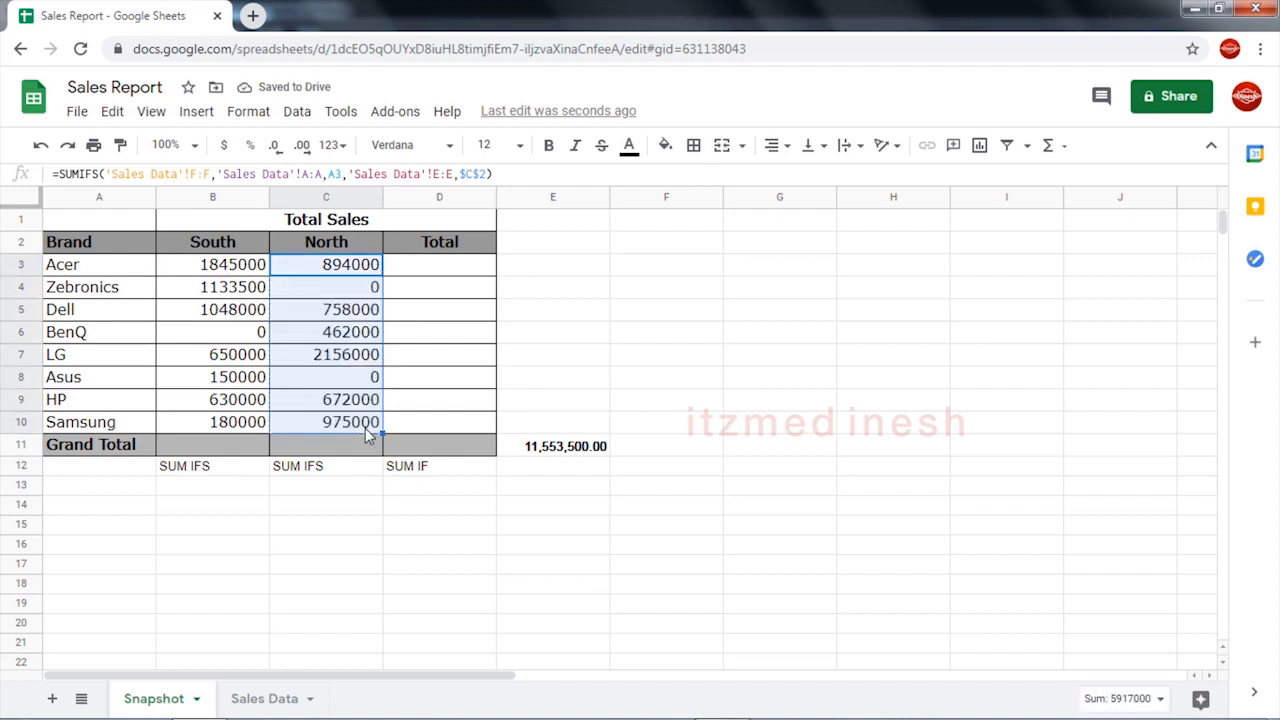
- Review the South and North results and formulas for Zebronics, BenQ and Asus
left_click(258, 331)
left_click(340, 290)
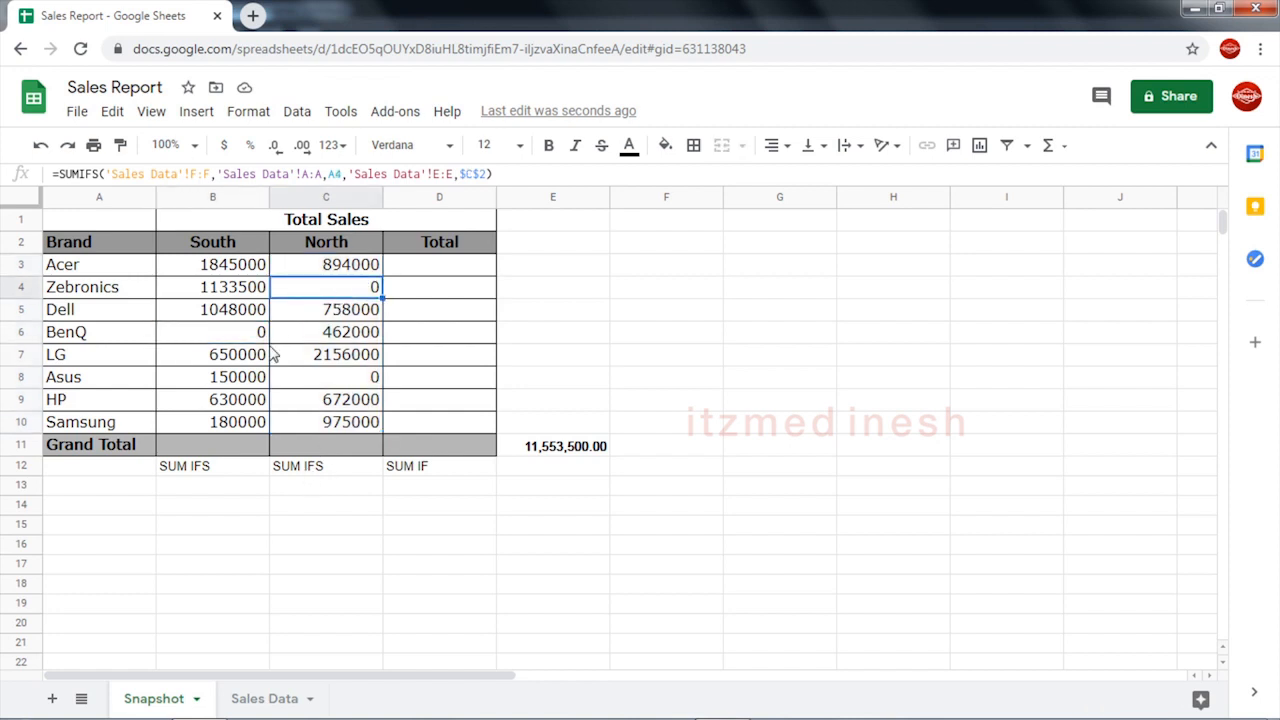
left_click(230, 333)
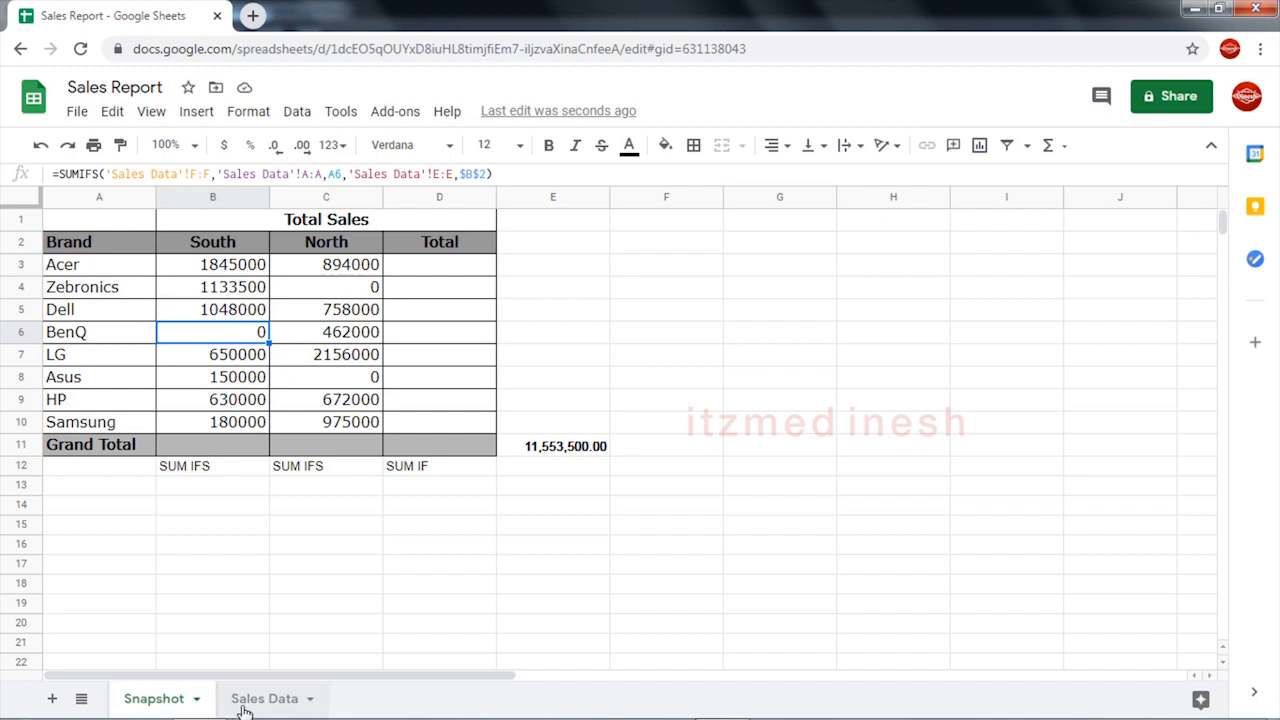
left_click(88, 288)
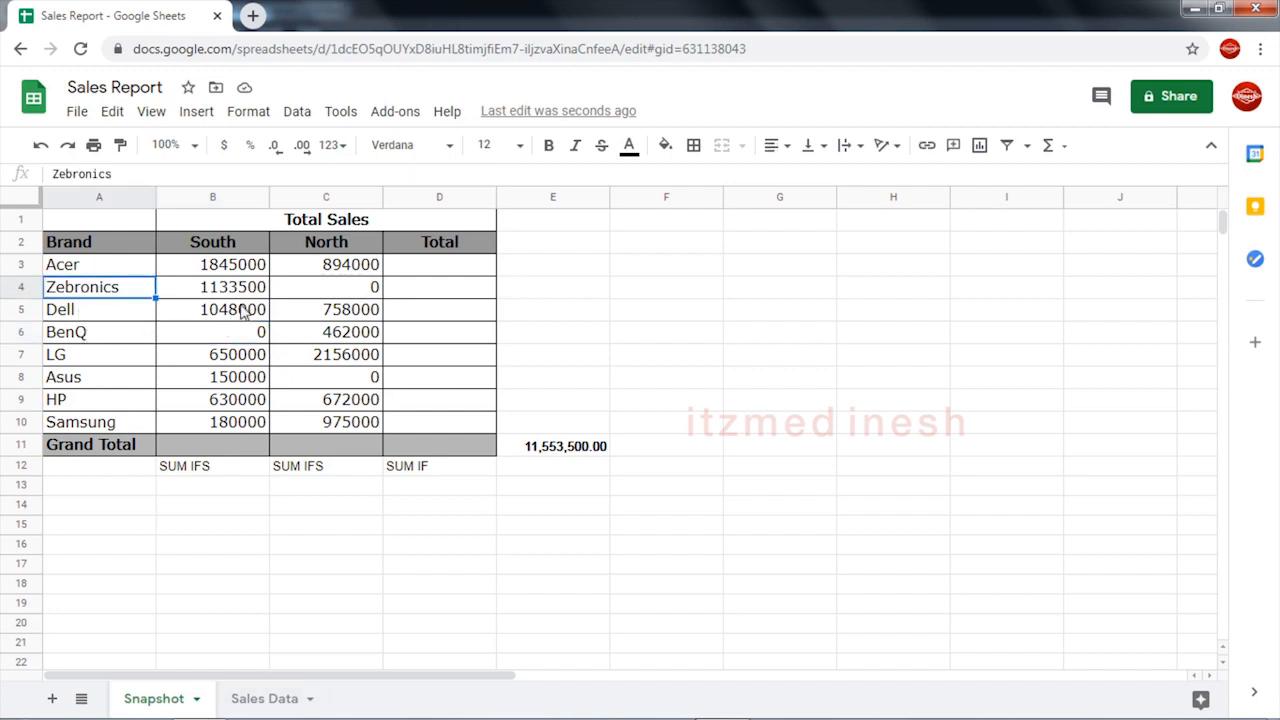
left_click(125, 385)
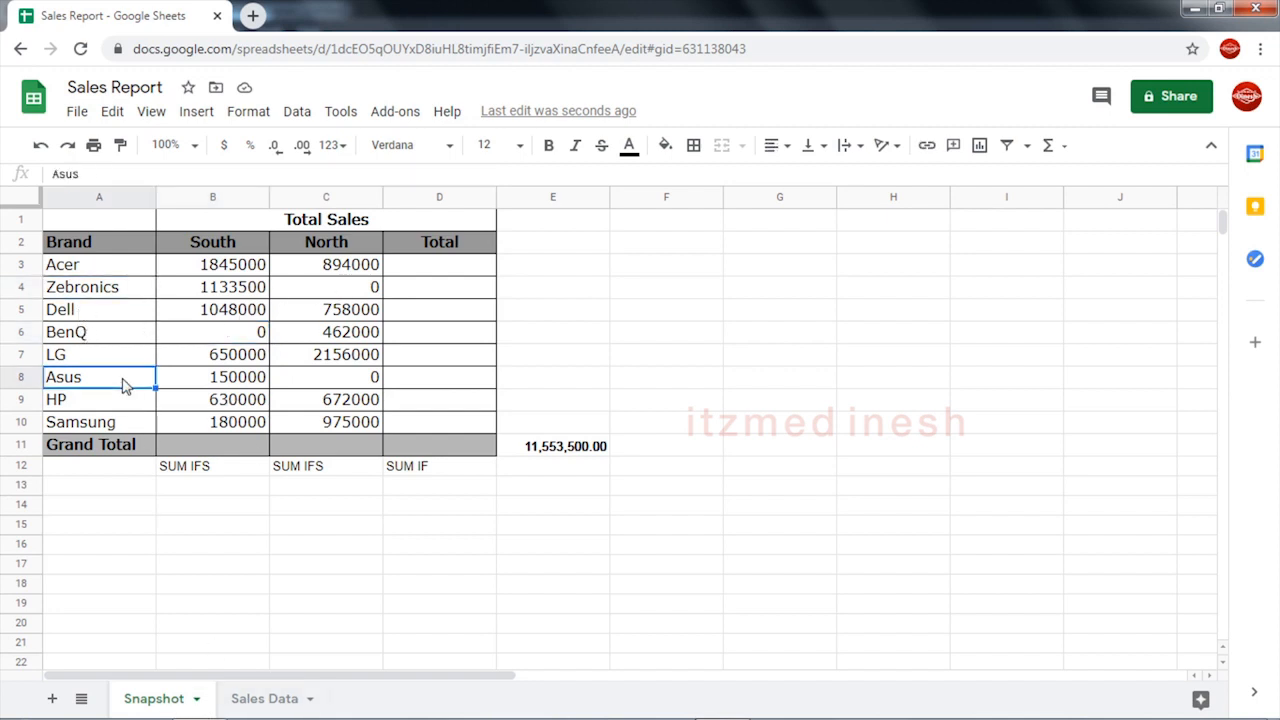
- Add a filter to header row 1 of the Sales Data sheet
left_click(335, 288)
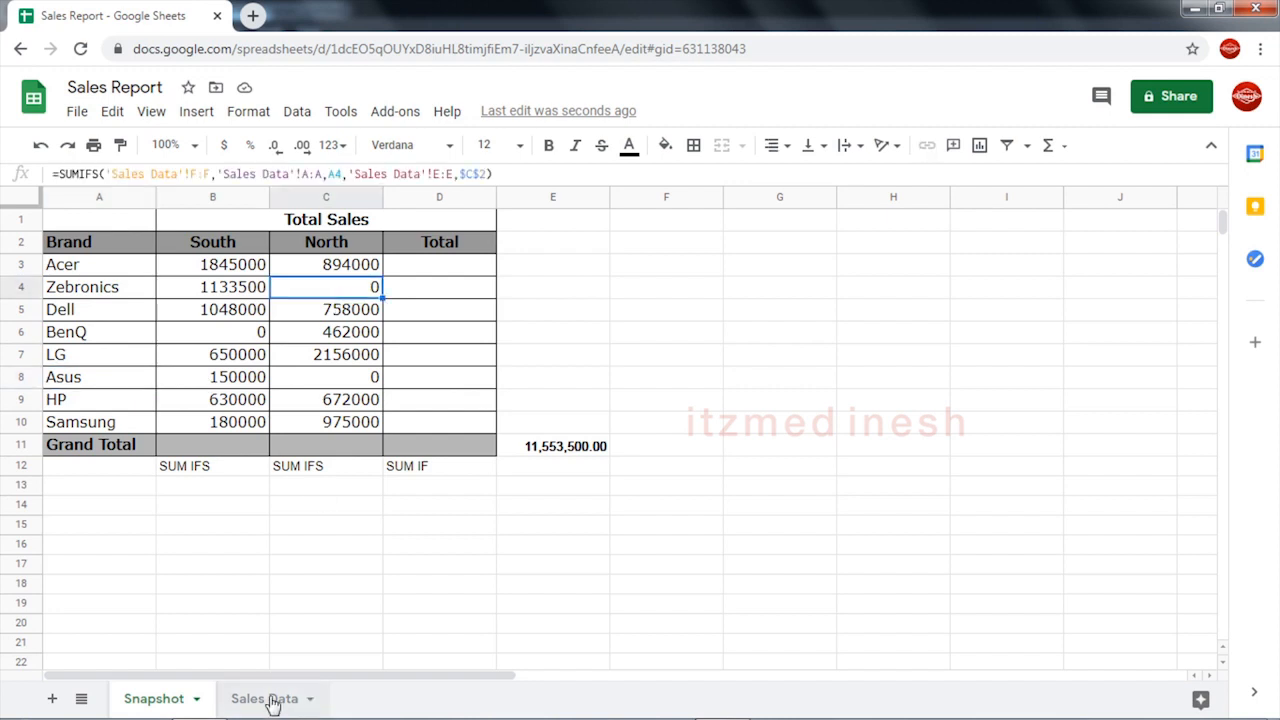
left_click(272, 698)
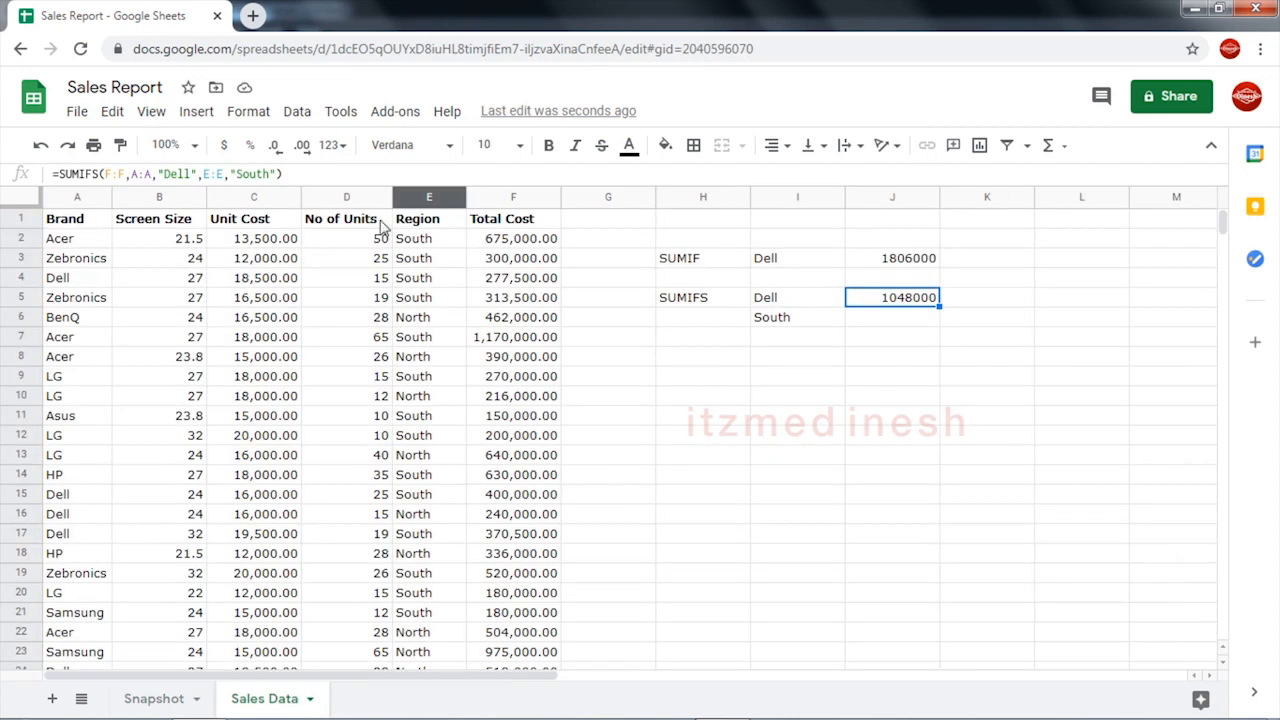
left_click(20, 218)
left_click(1007, 145)
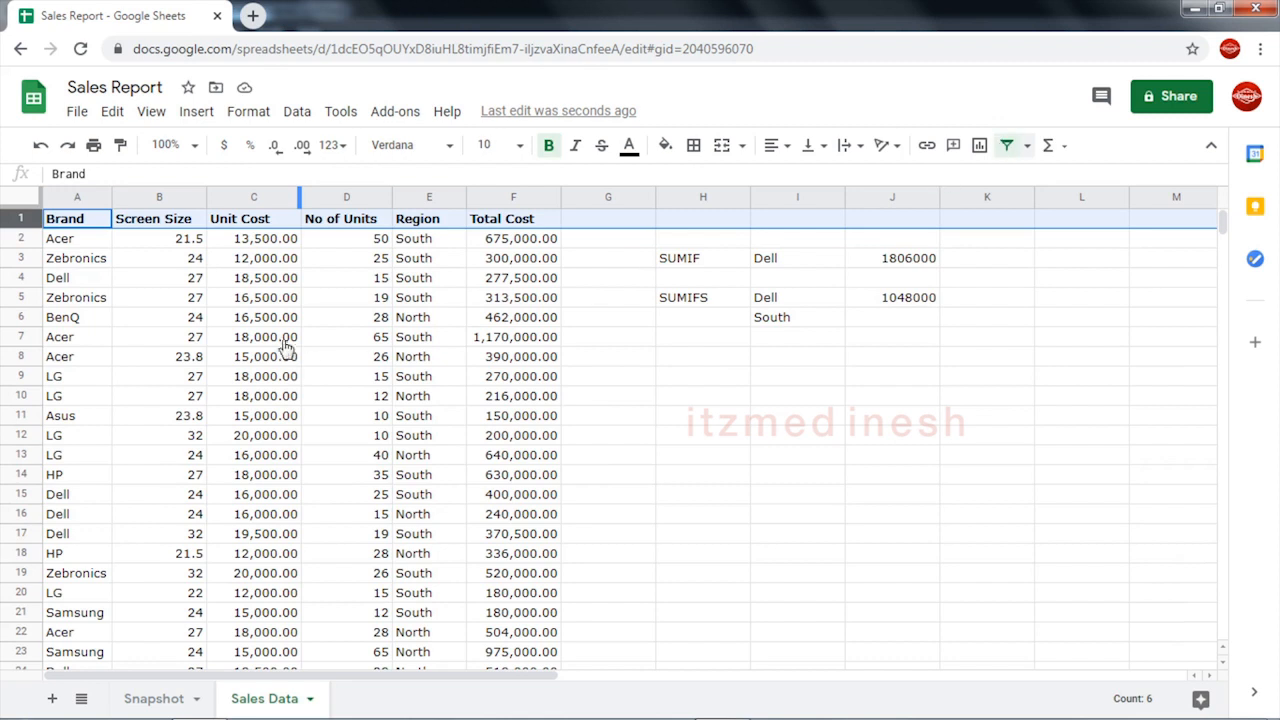
left_click(283, 340)
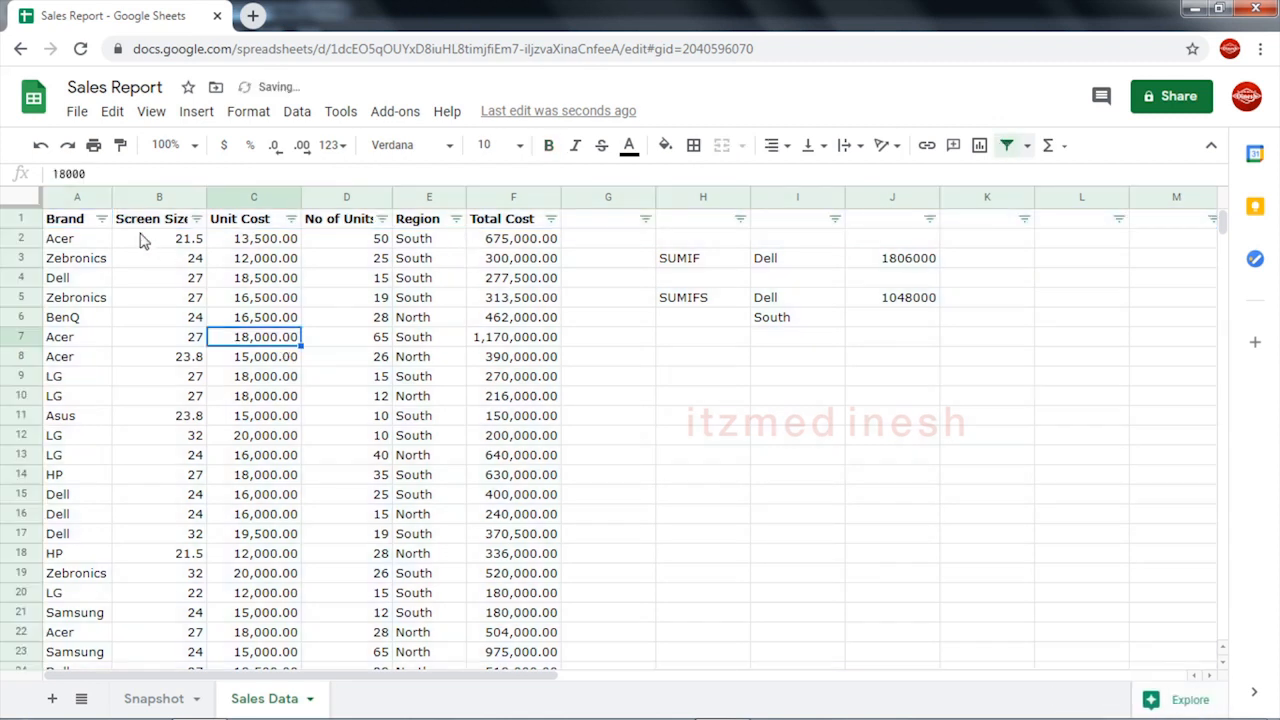
- Filter the Brand column to only Zebronics and Asus and examine the regions listed for their rows
left_click(102, 219)
left_click(187, 451)
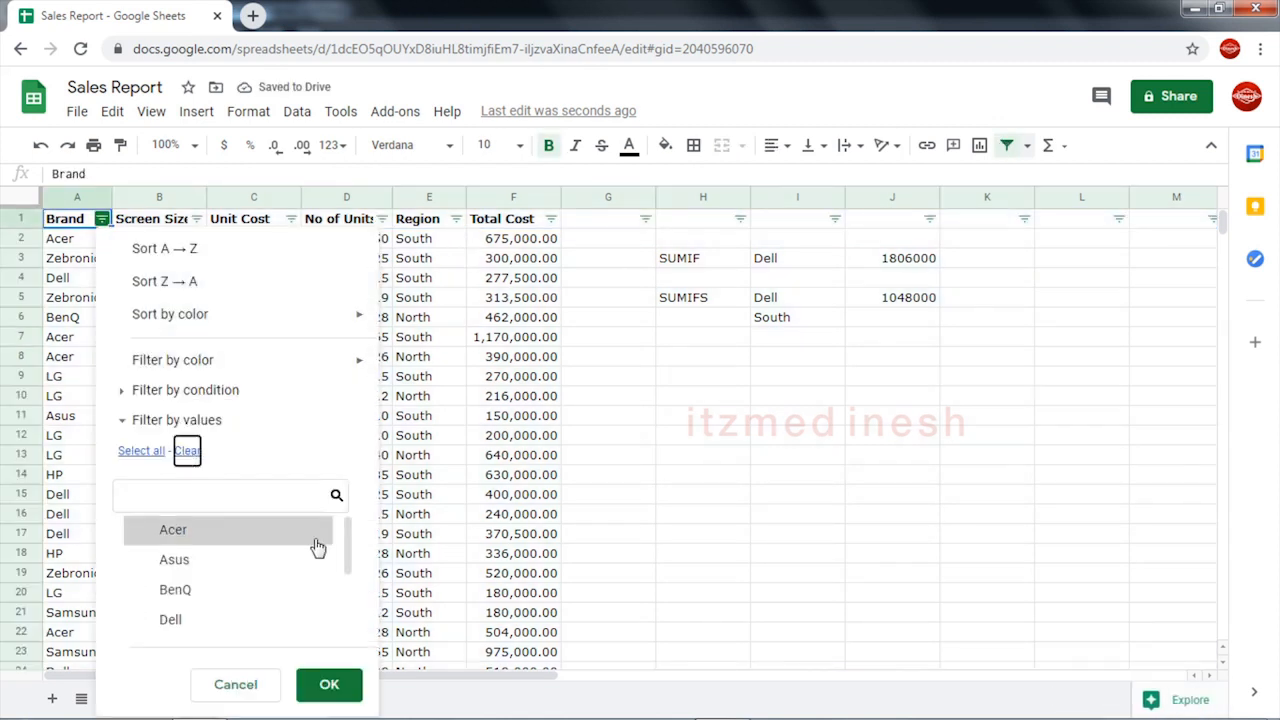
left_click_drag(349, 549, 327, 677)
left_click(264, 626)
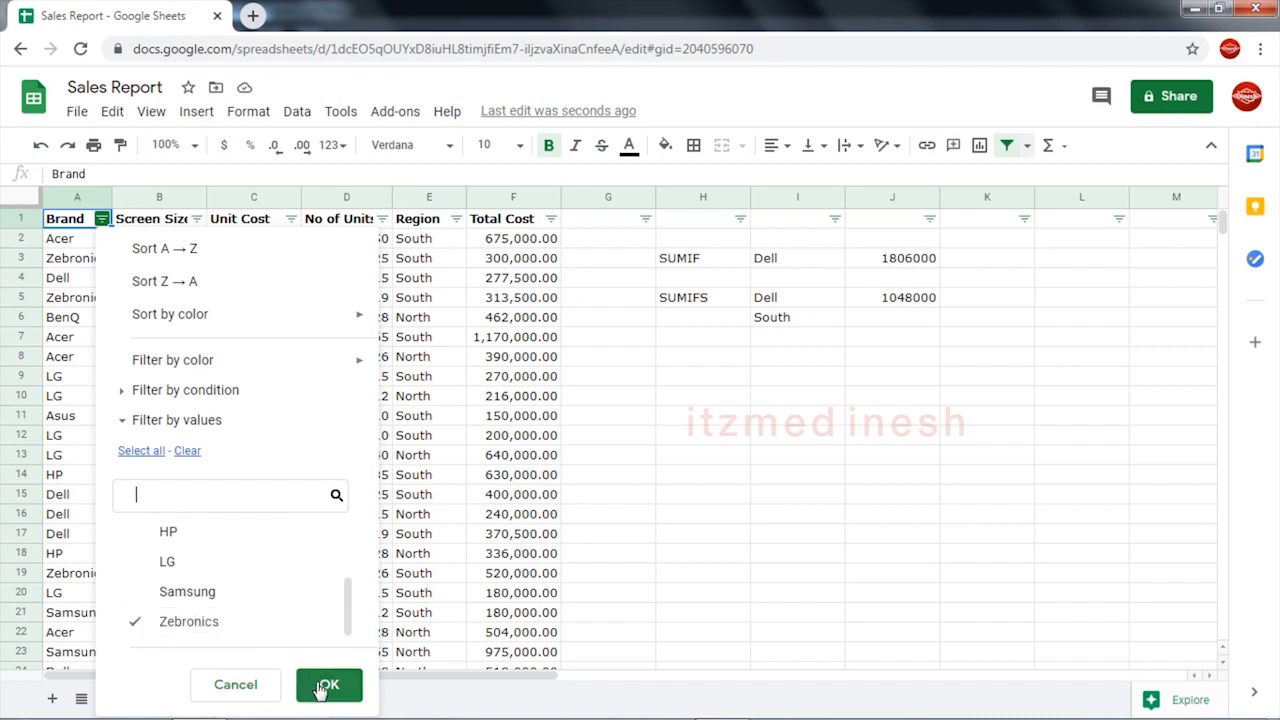
left_click_drag(349, 607, 349, 547)
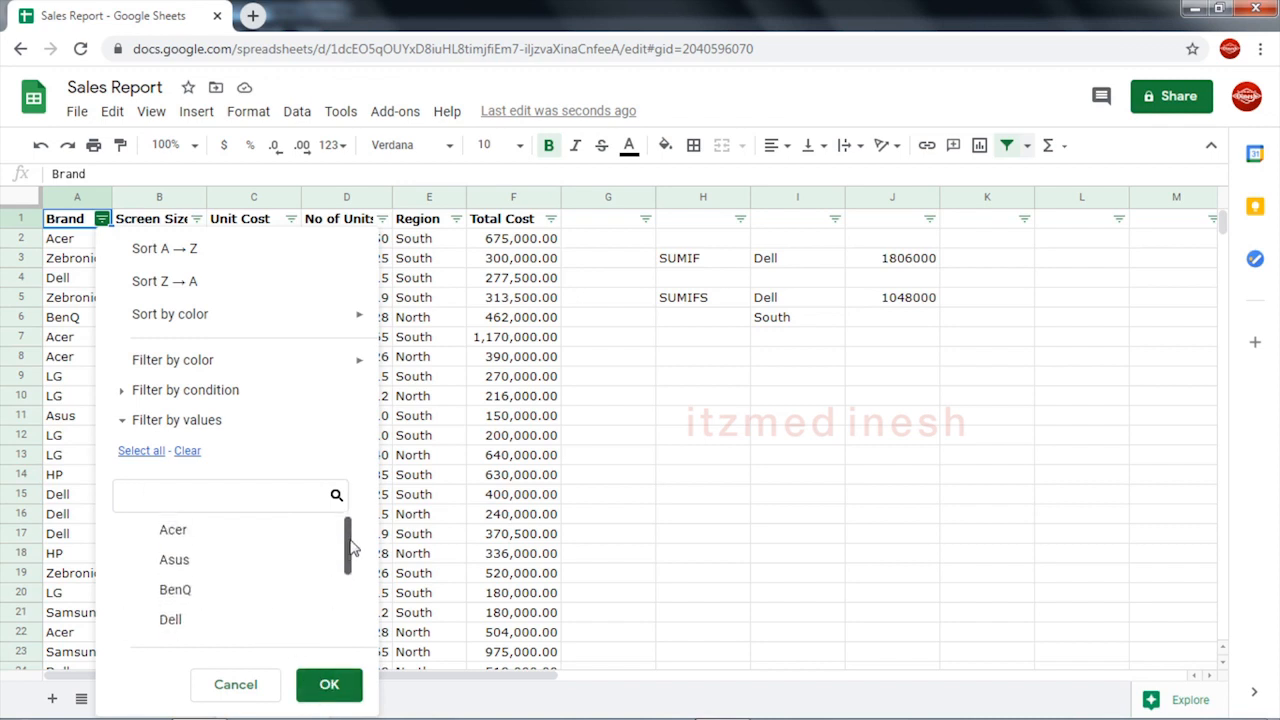
left_click(250, 561)
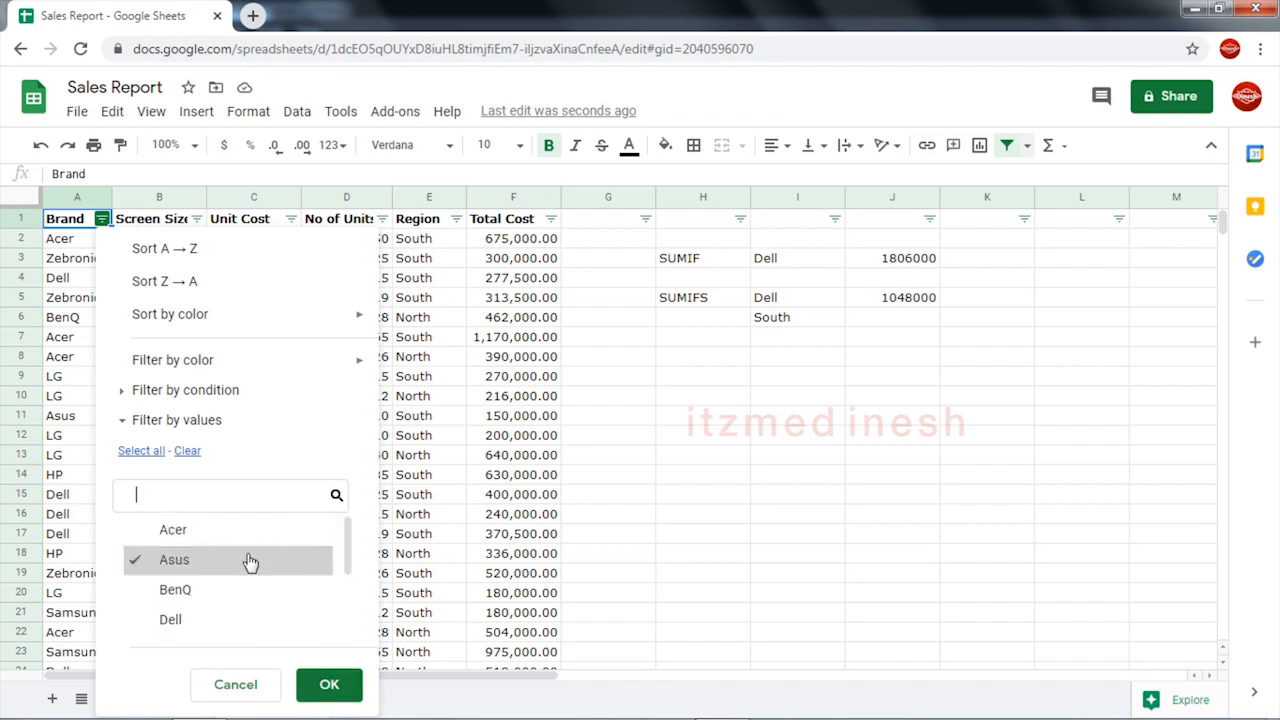
left_click(329, 684)
left_click_drag(428, 242, 429, 298)
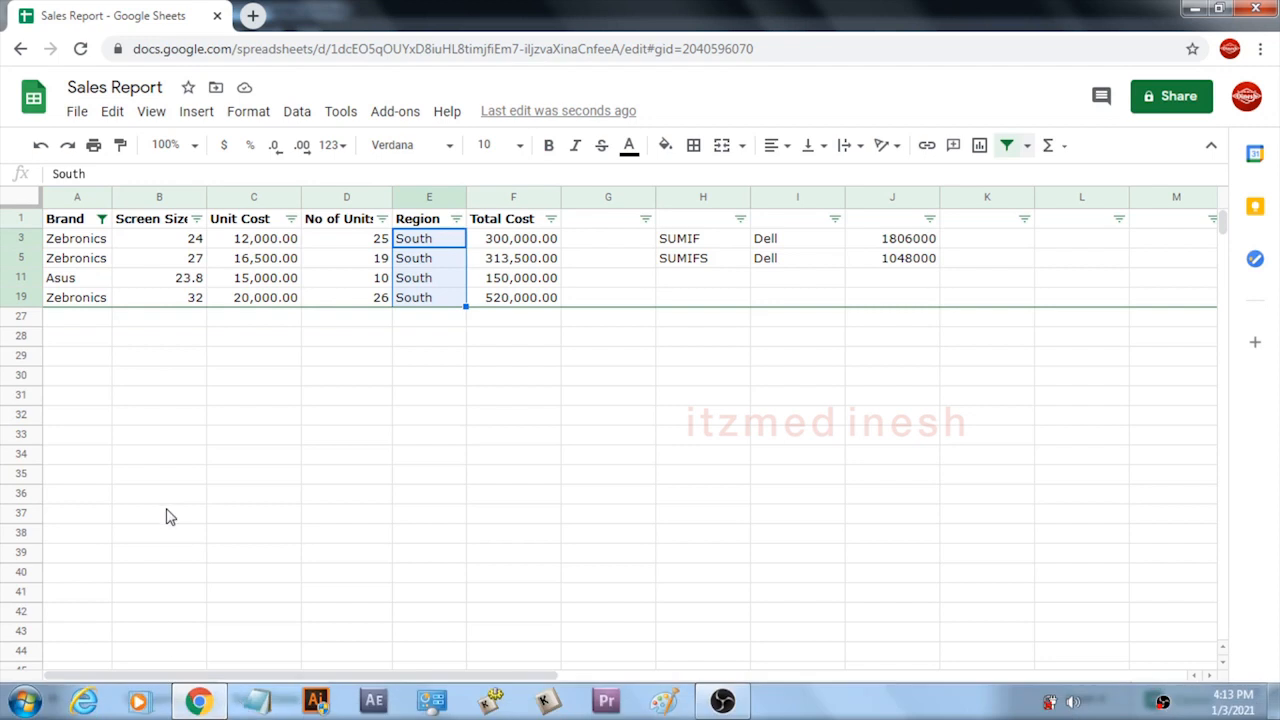
- Review the Snapshot sheet's Asus North and BenQ South formulas, and Acer's South, North and Total cells
left_click(150, 699)
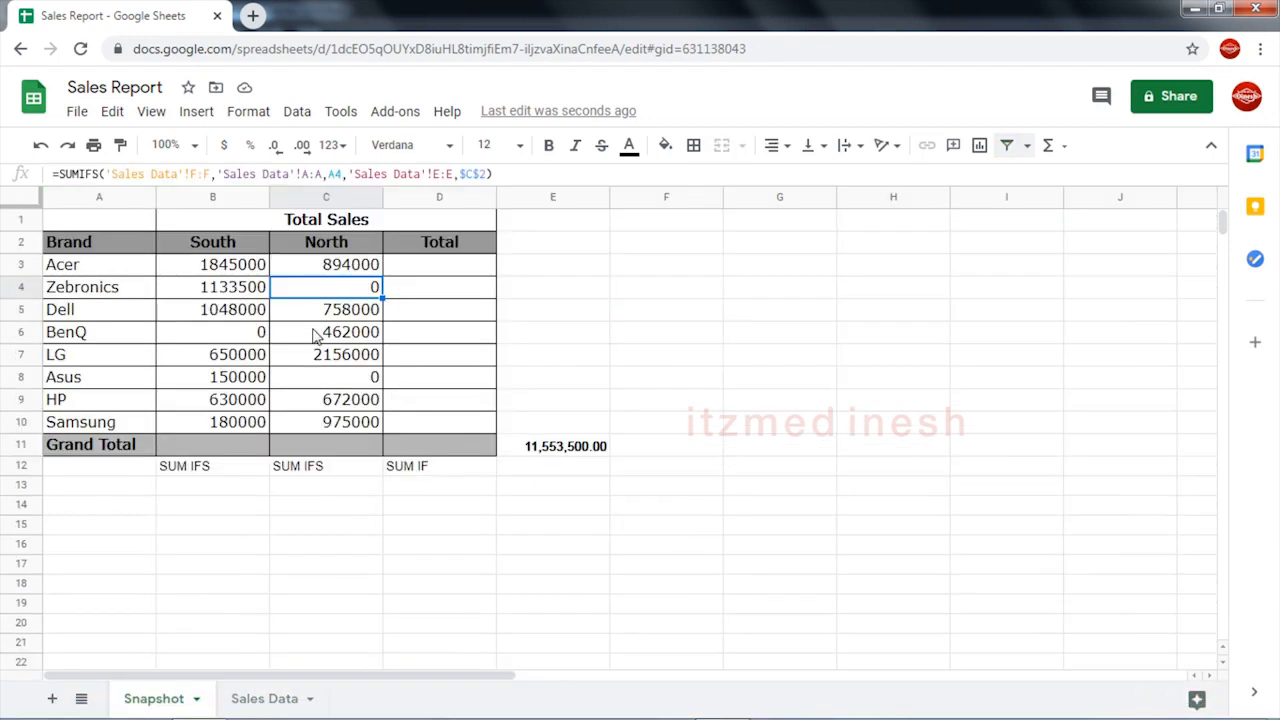
left_click(340, 378)
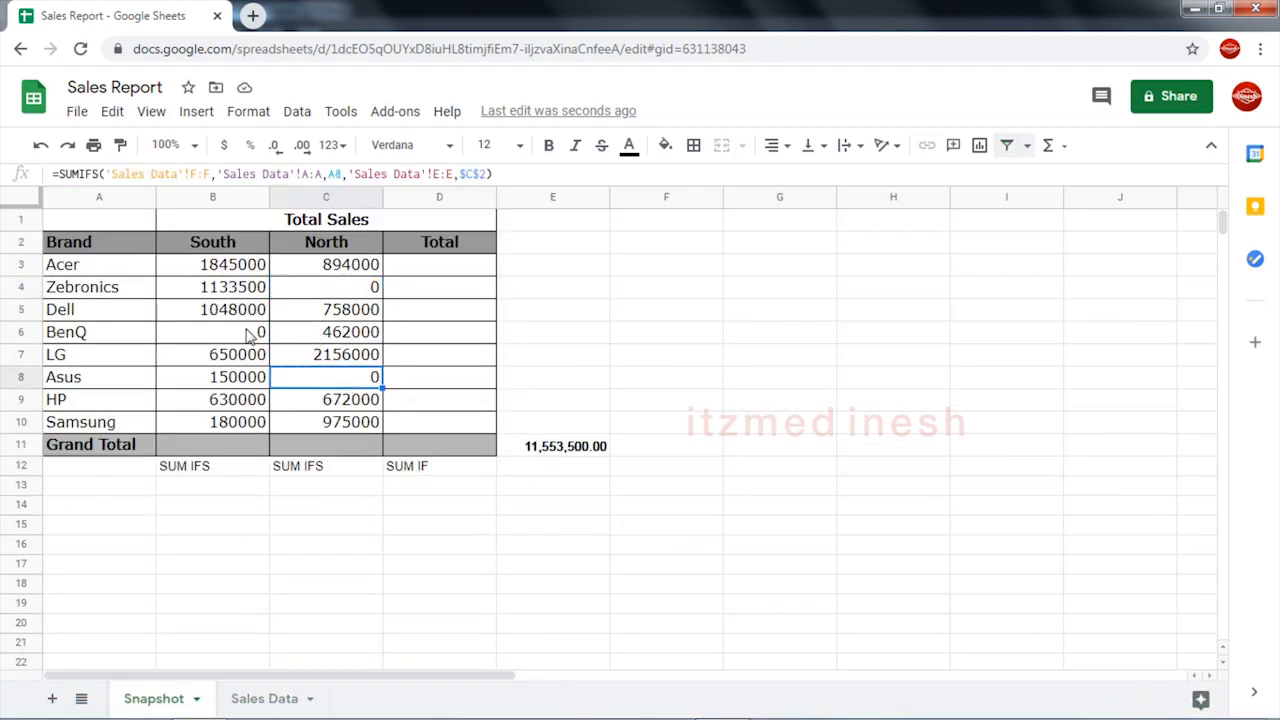
left_click(250, 335)
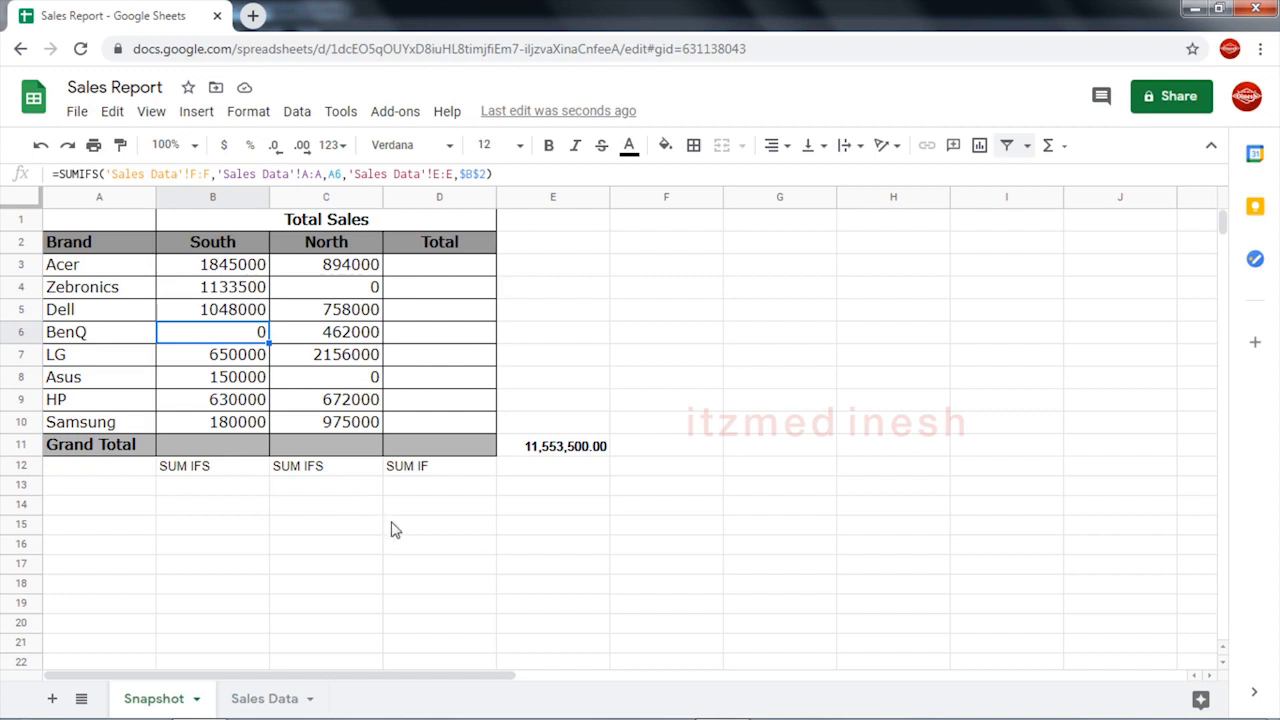
left_click(466, 316)
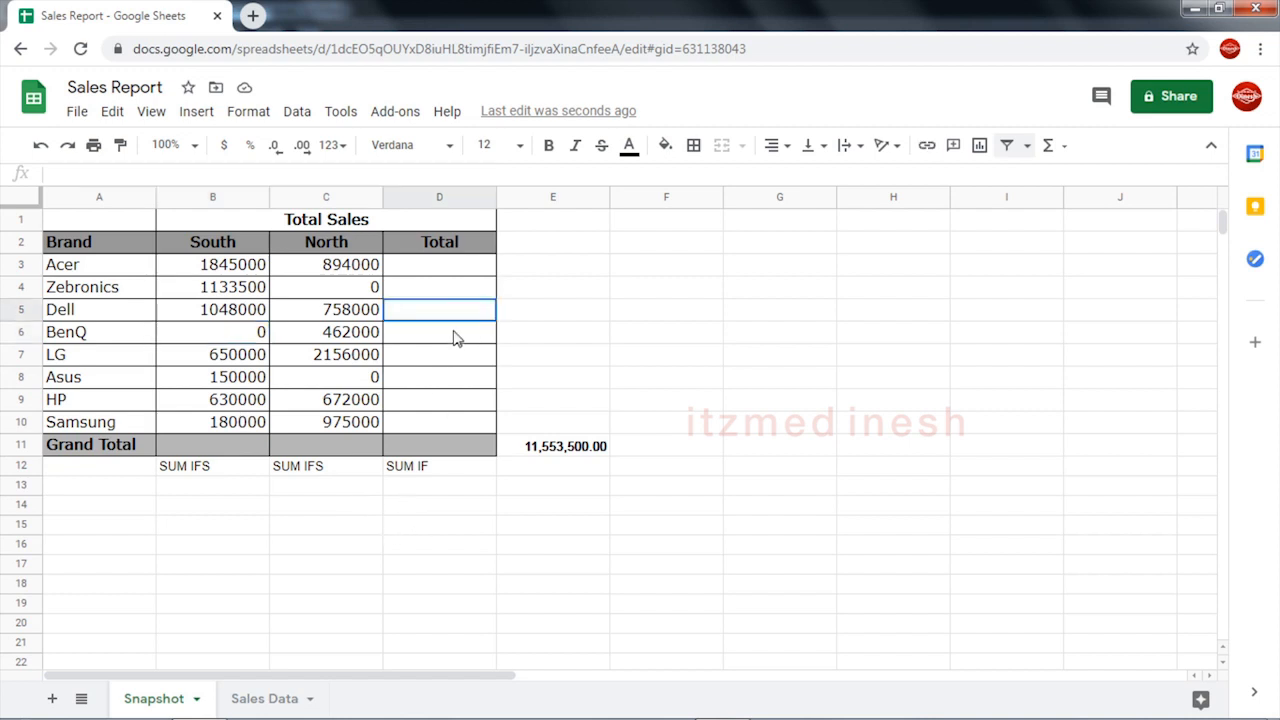
left_click(445, 266)
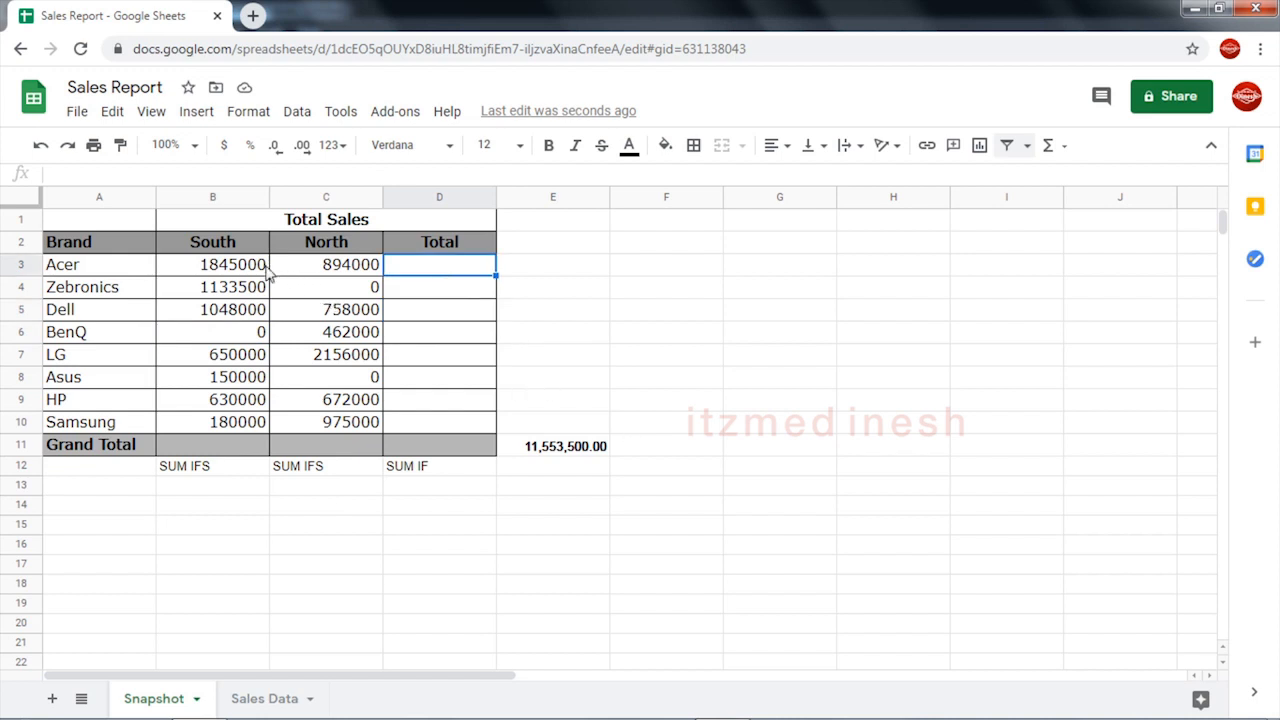
left_click(233, 267)
left_click(341, 273)
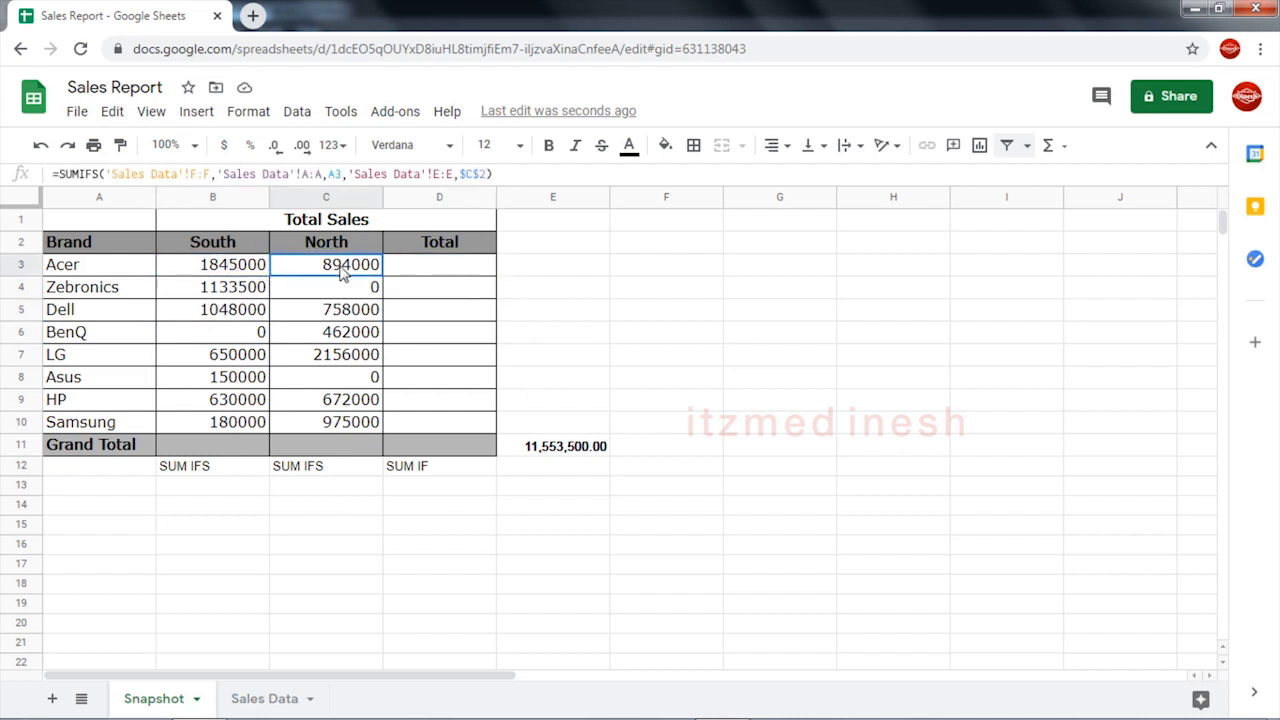
left_click(458, 268)
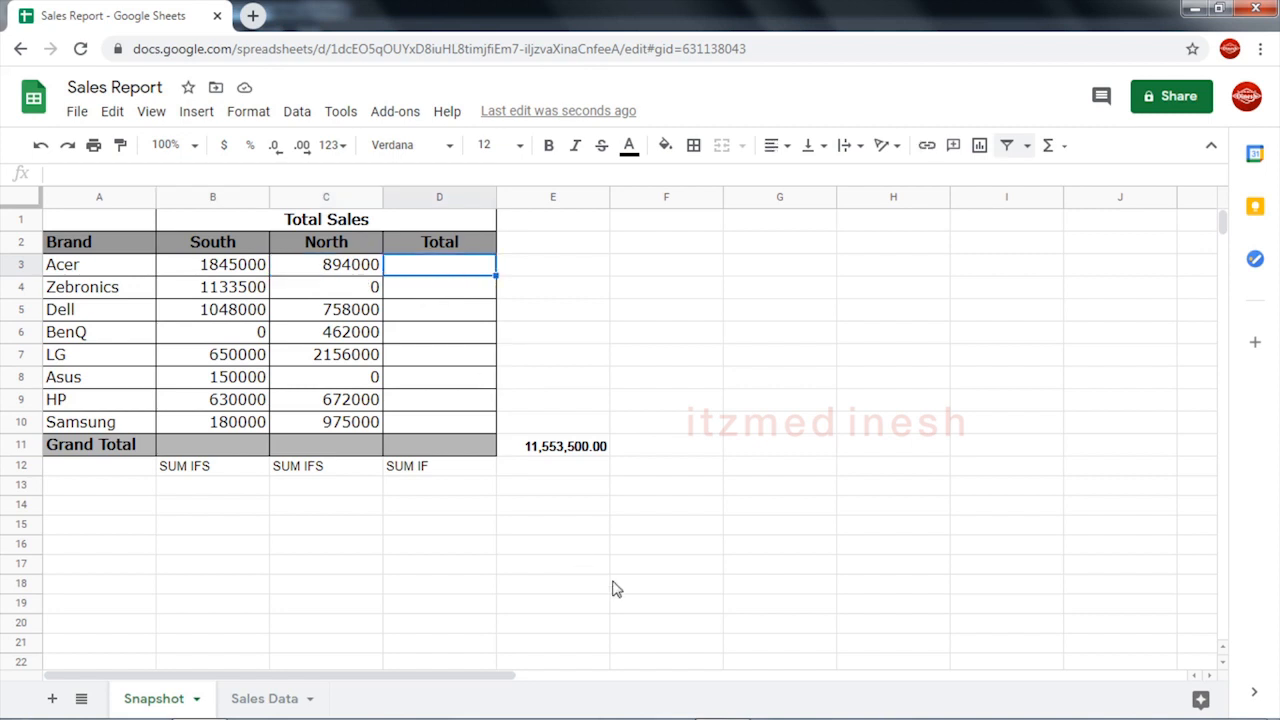
left_click(106, 267)
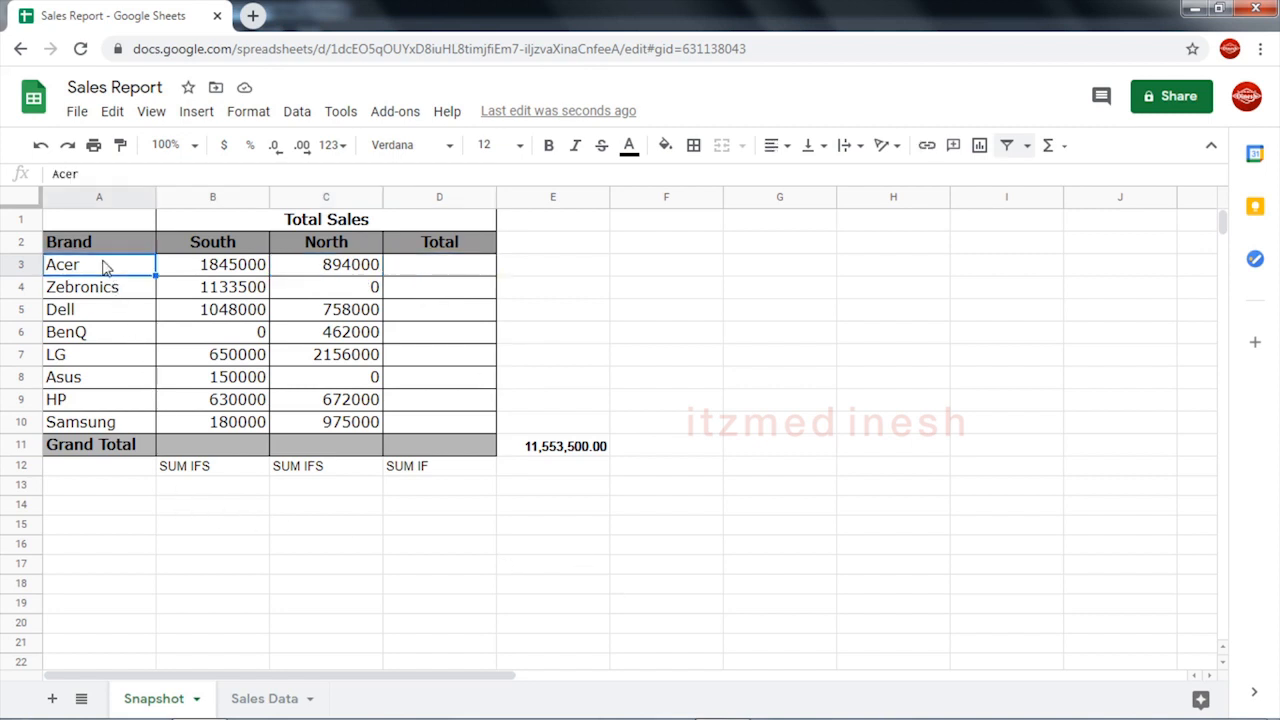
left_click(113, 294)
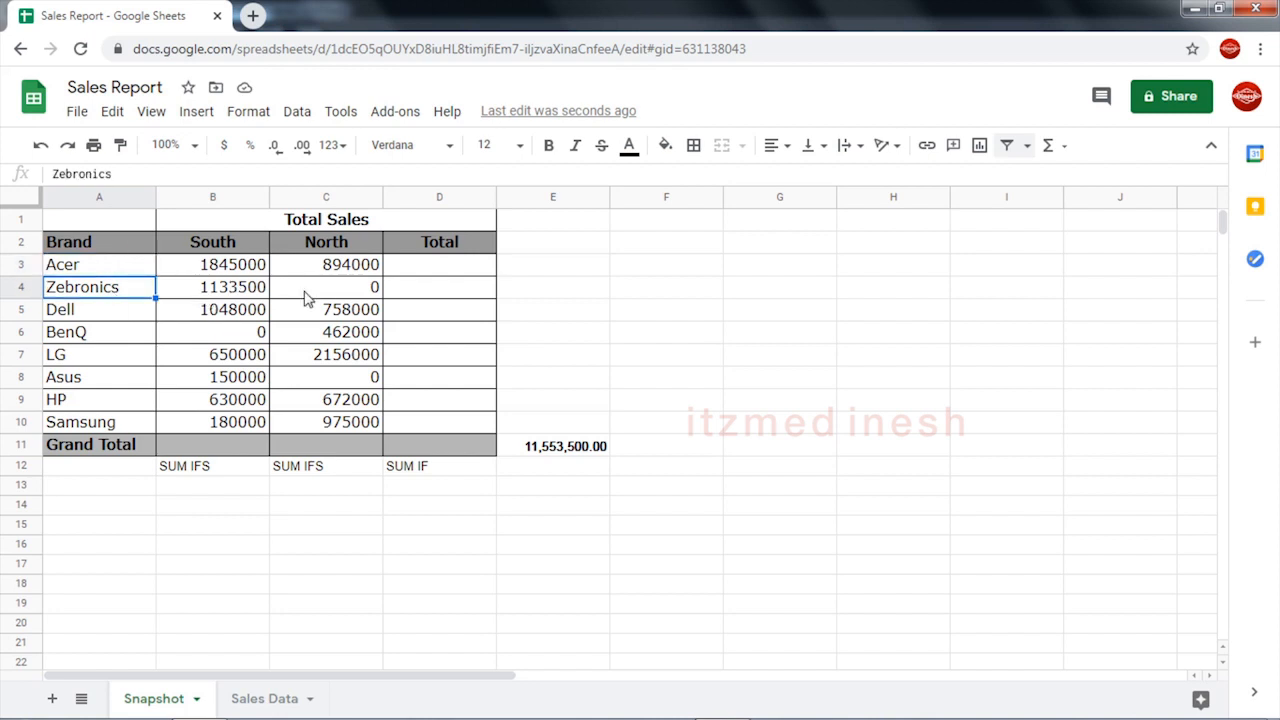
- Start a SUMIF formula in Snapshot cell D3 with the Brand column 'Sales Data'!A:A as the range
left_click(420, 267)
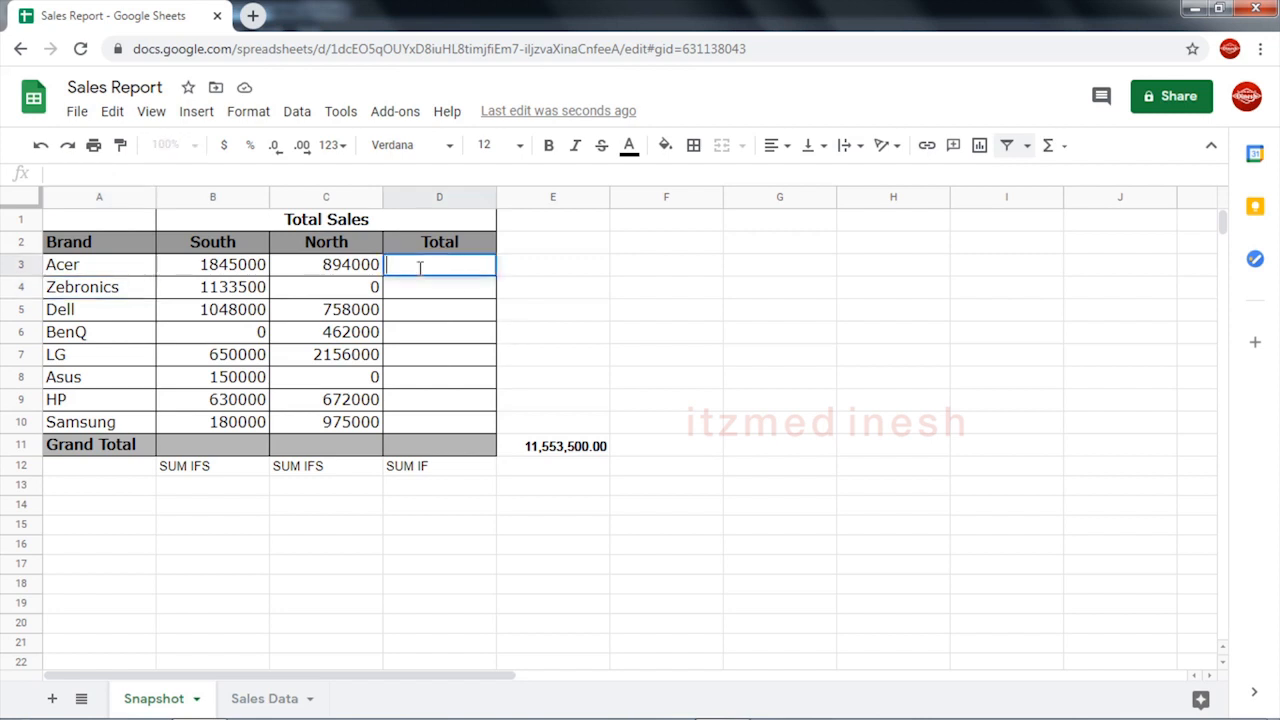
type("=sumi")
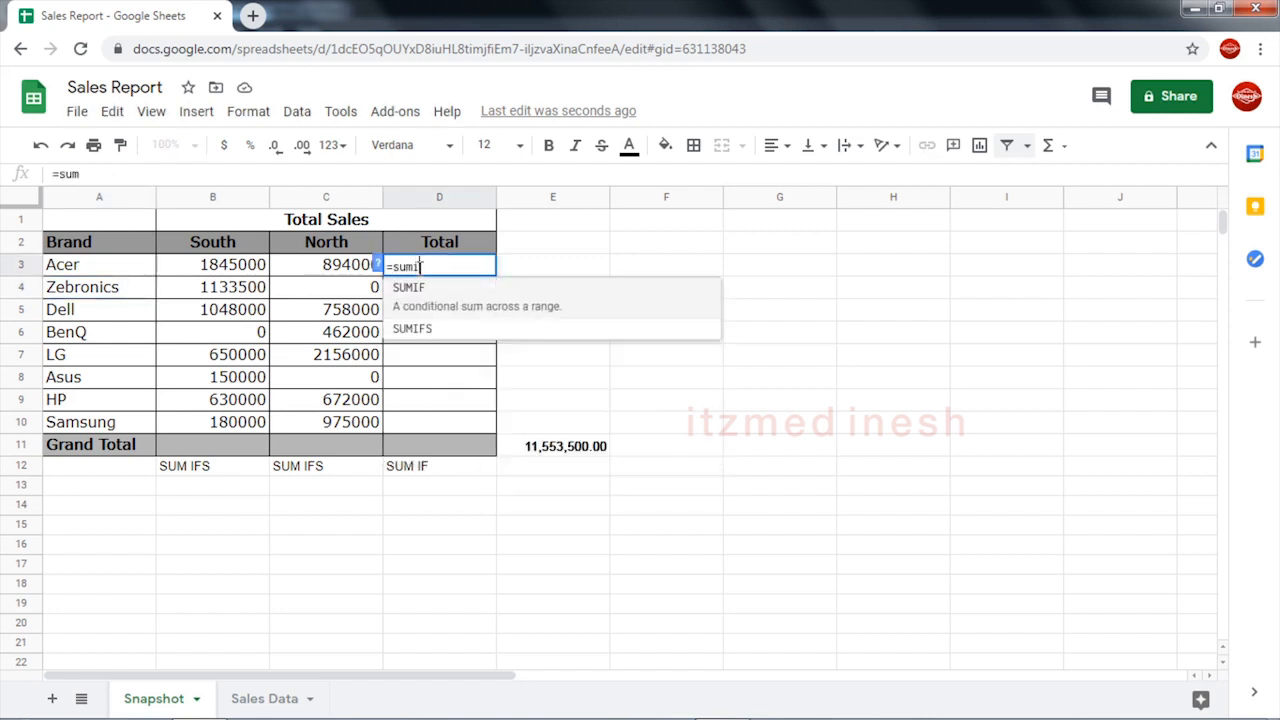
type("f")
key("Tab")
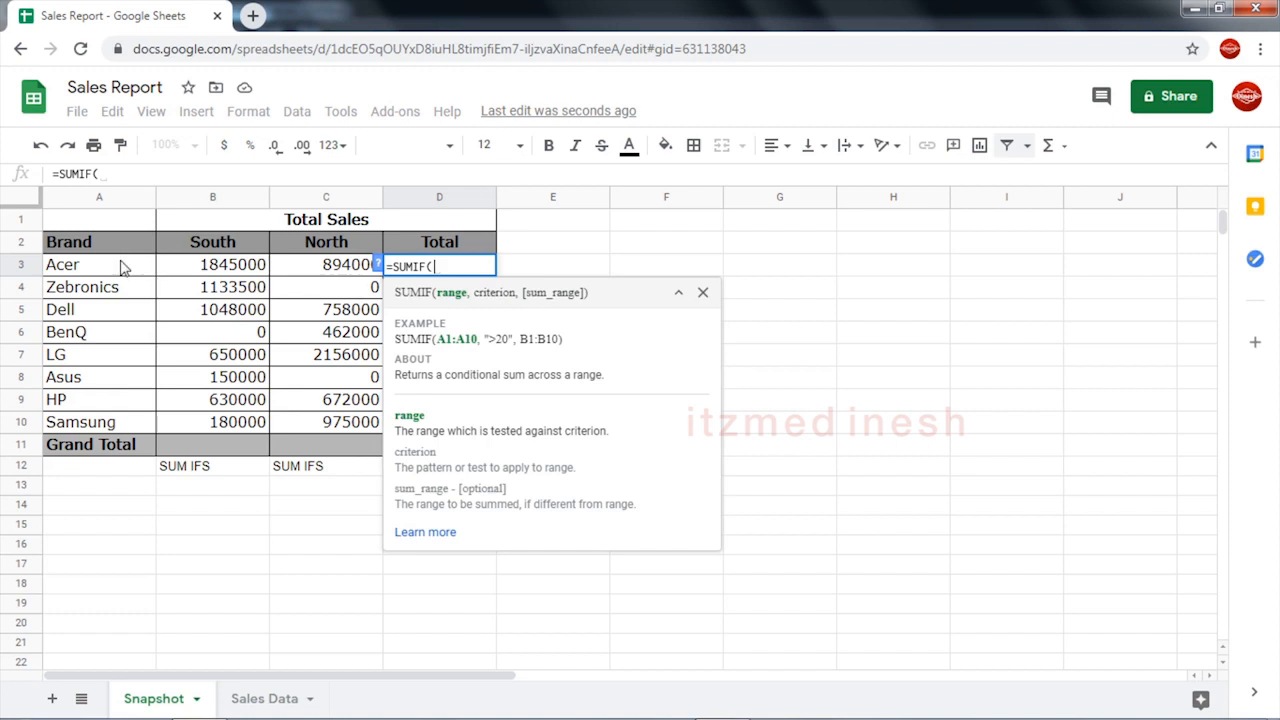
left_click(255, 698)
left_click(79, 199)
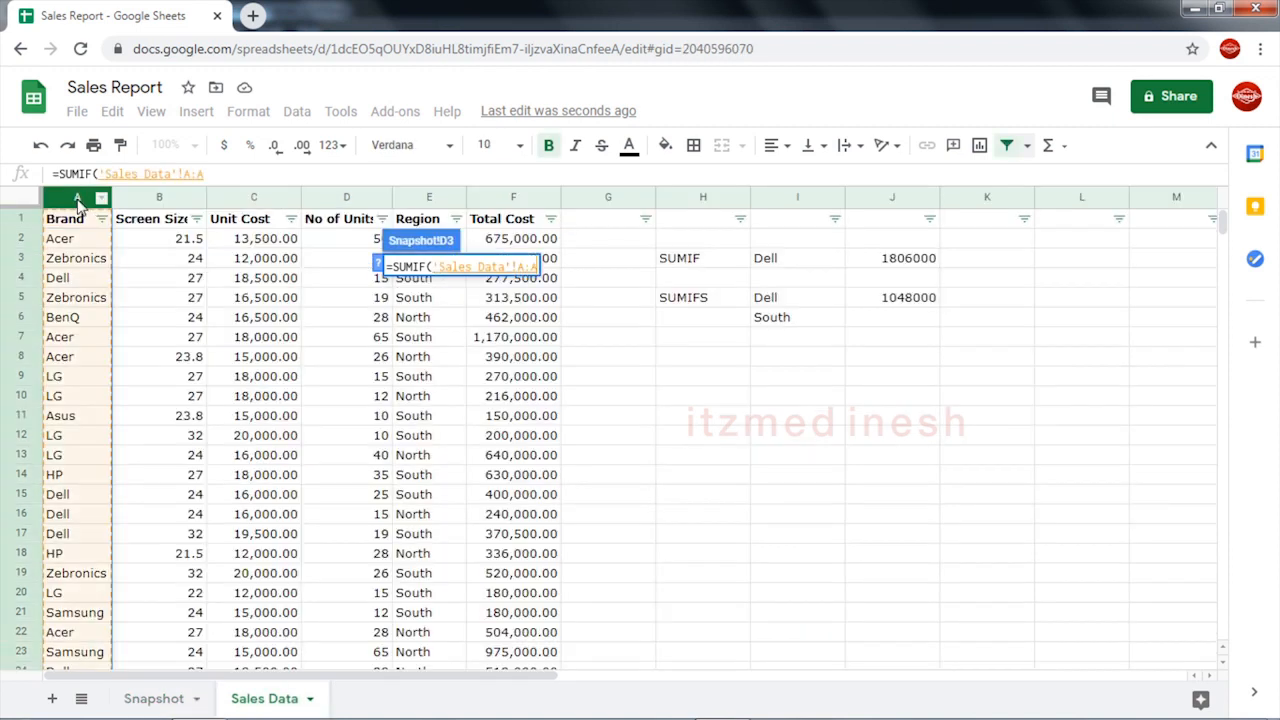
type(",")
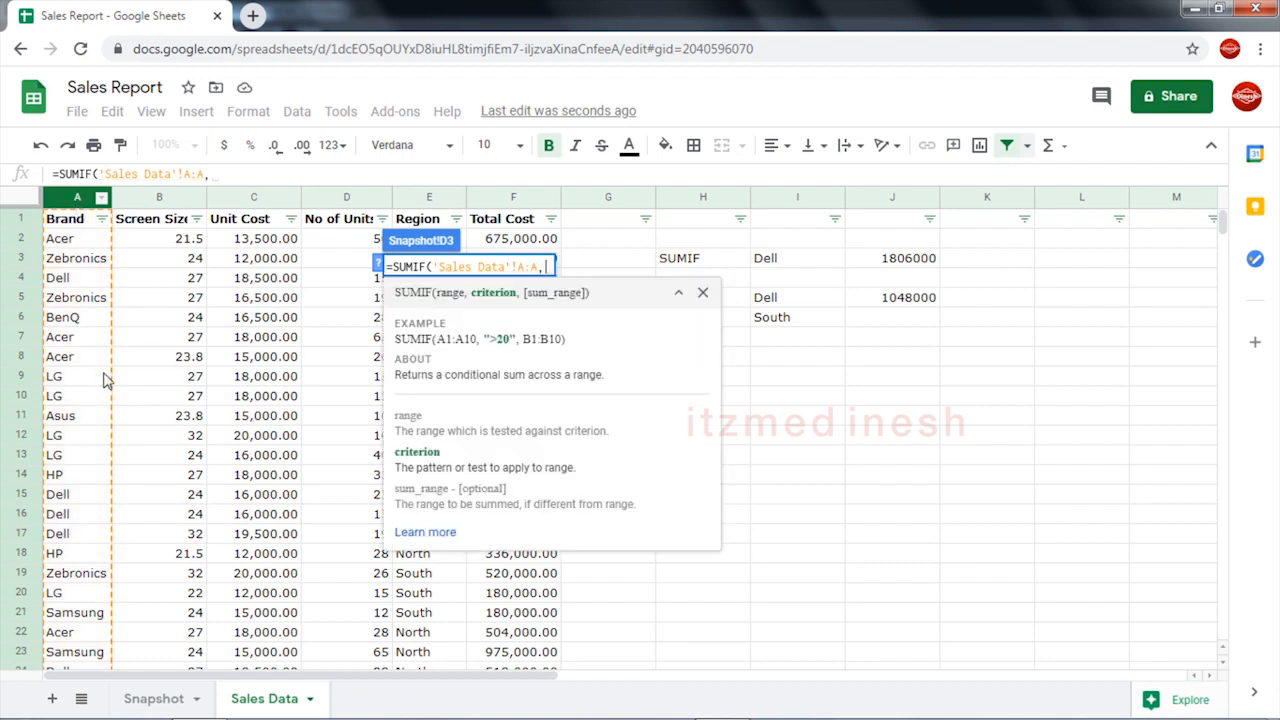
- Complete the D3 SUMIF with criterion A3 and sum range 'Sales Data'!F:F, and fill it down through D10
left_click(170, 708)
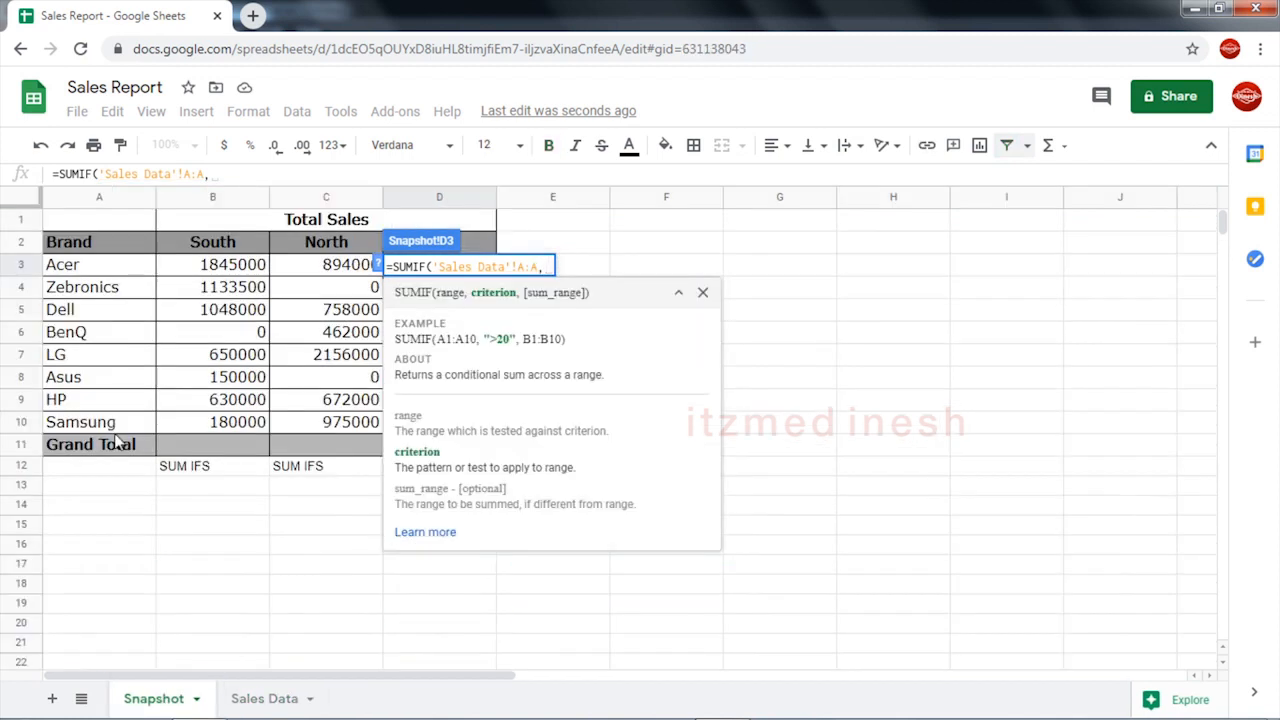
left_click(89, 269)
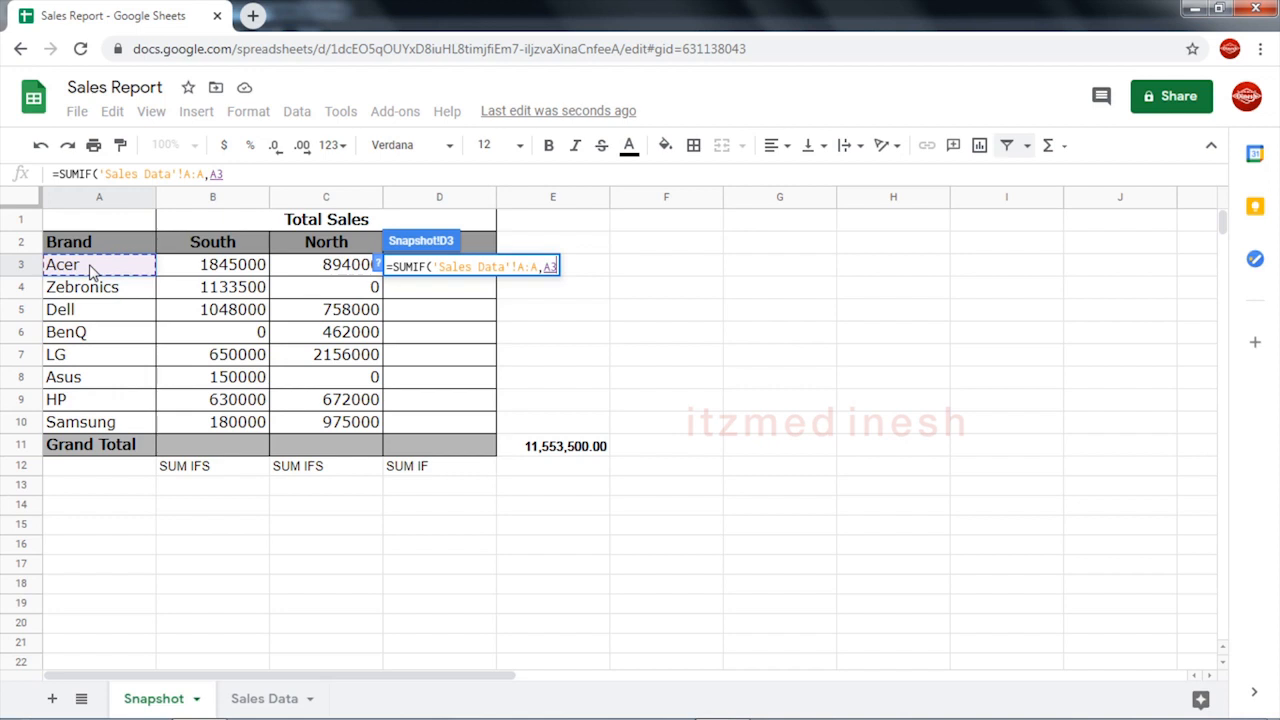
type(",")
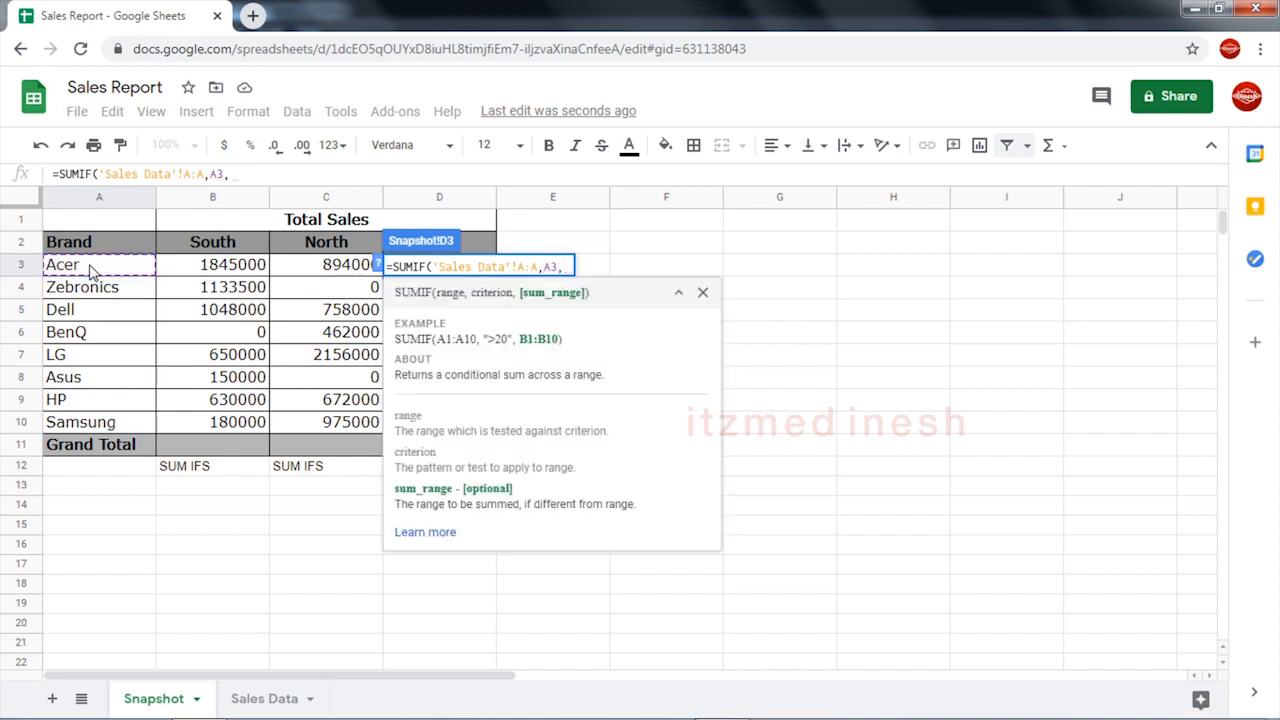
left_click(263, 700)
left_click(505, 200)
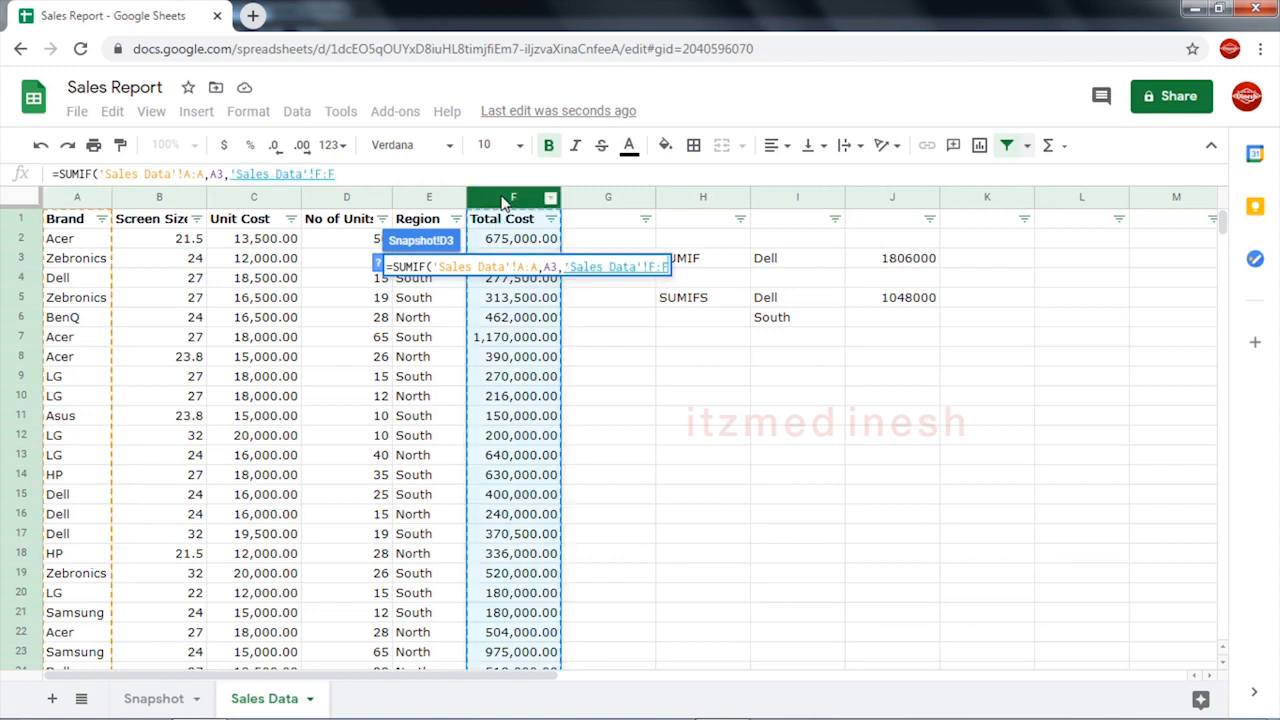
type(")")
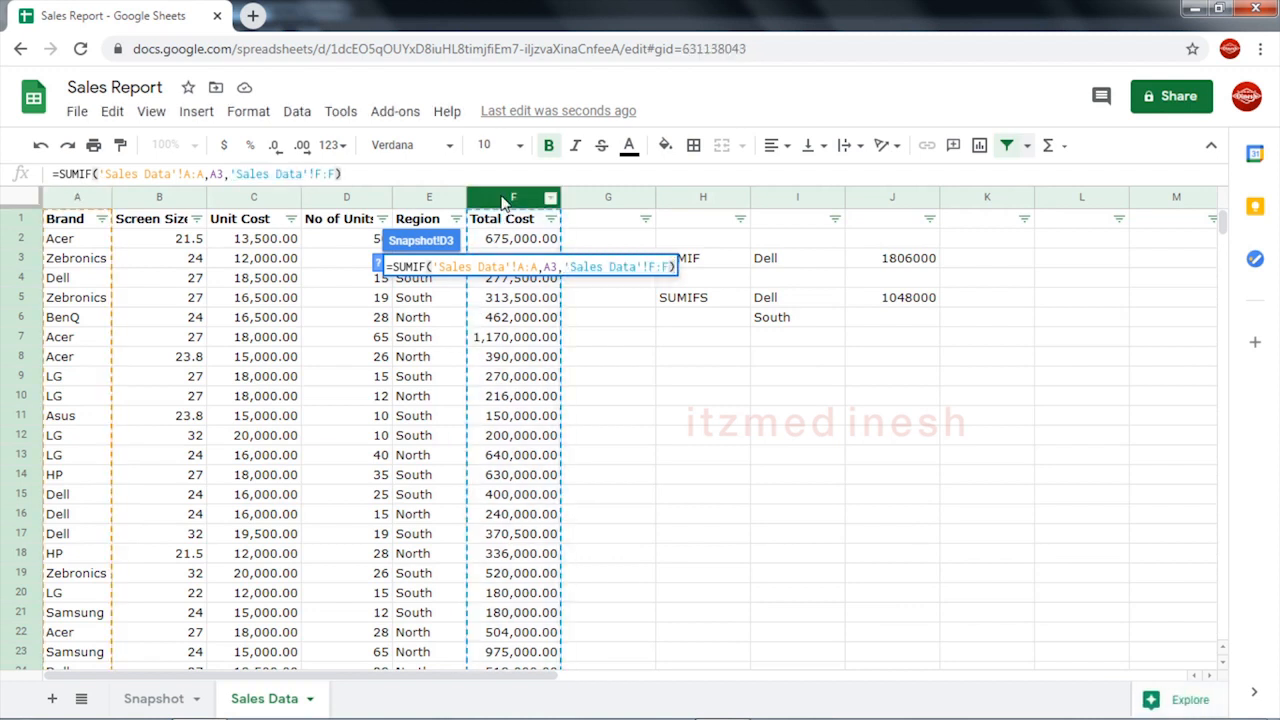
key("Return")
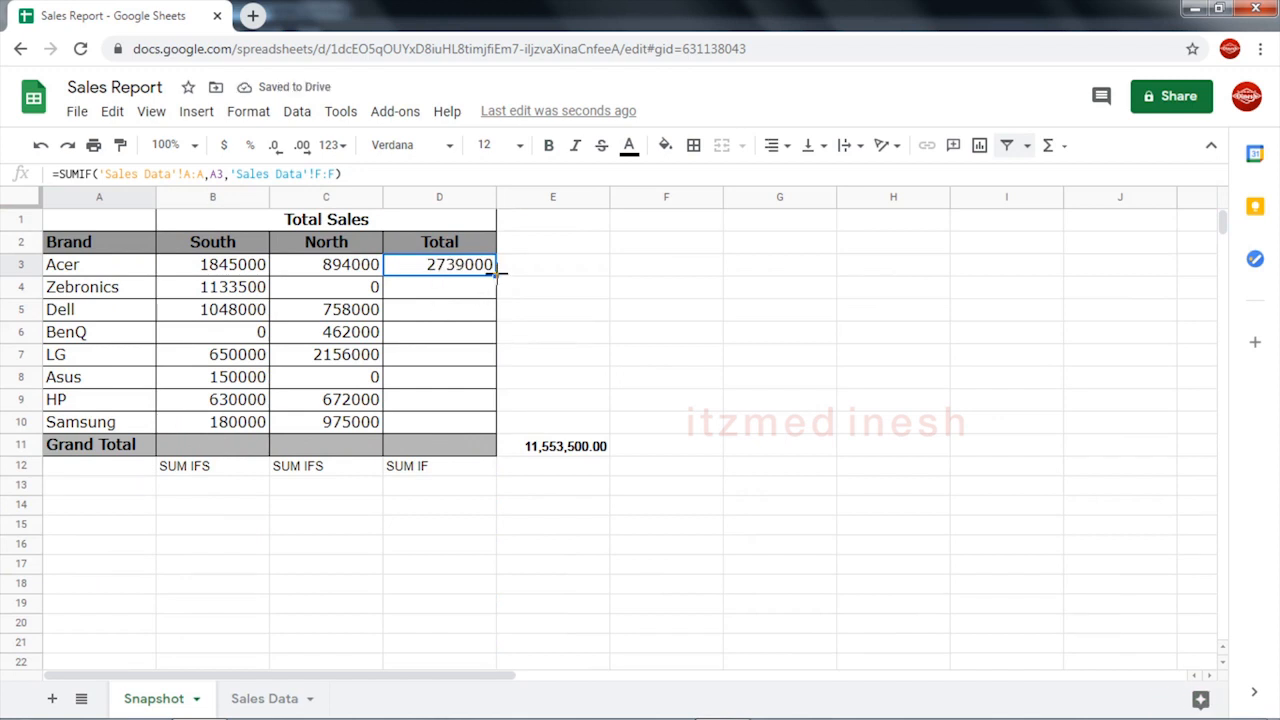
left_click_drag(499, 272, 501, 432)
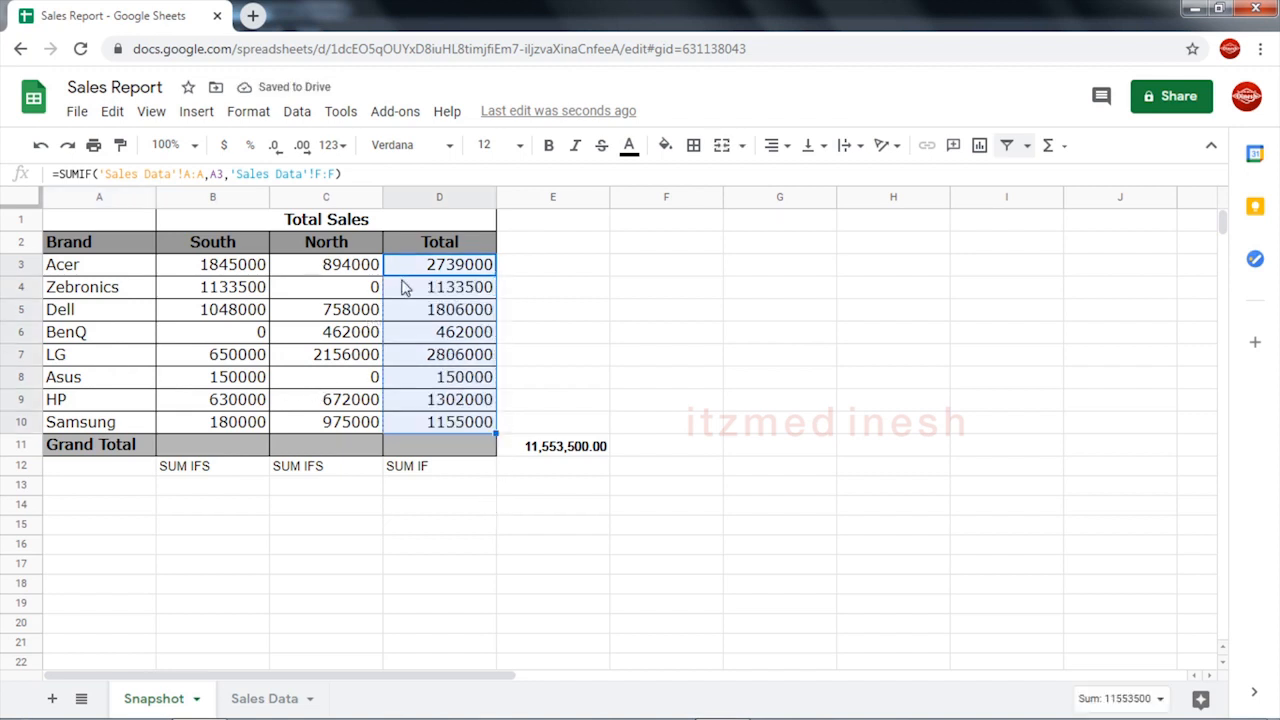
left_click(413, 273)
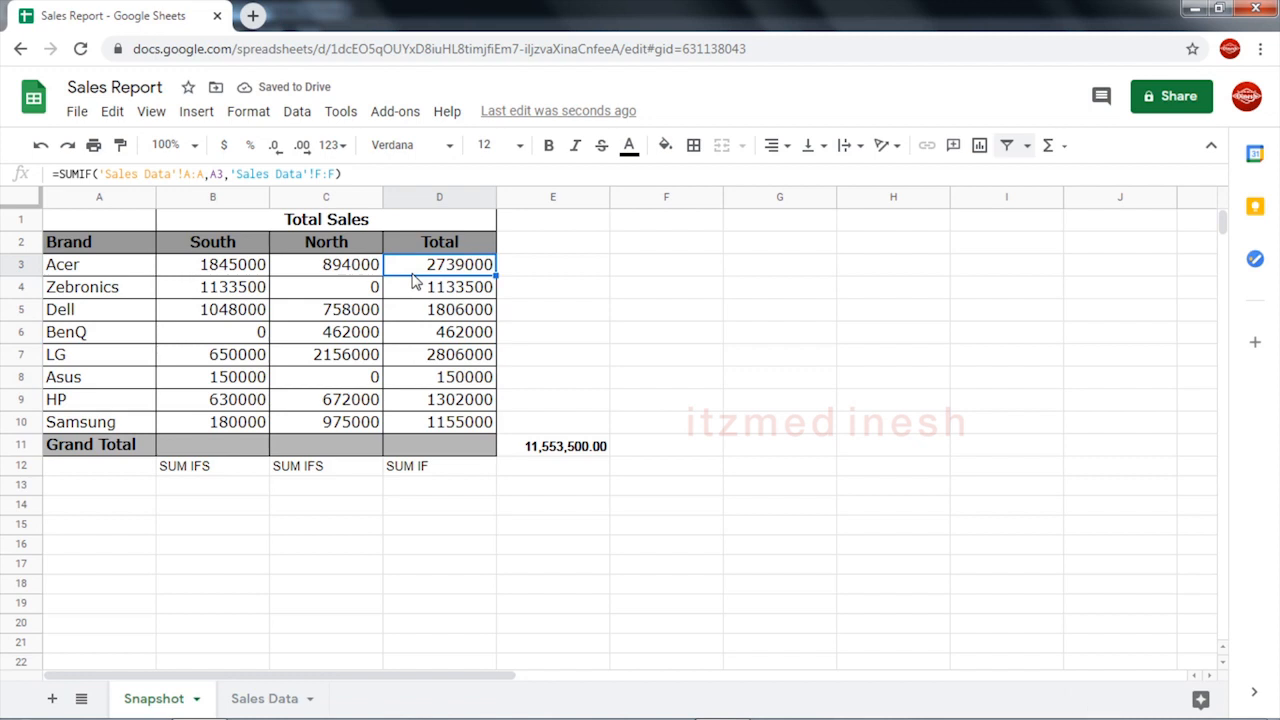
- Enter =SUM(B3:C3) in cell E3 to cross-check Acer's total, and fill it down through E10
left_click(538, 270)
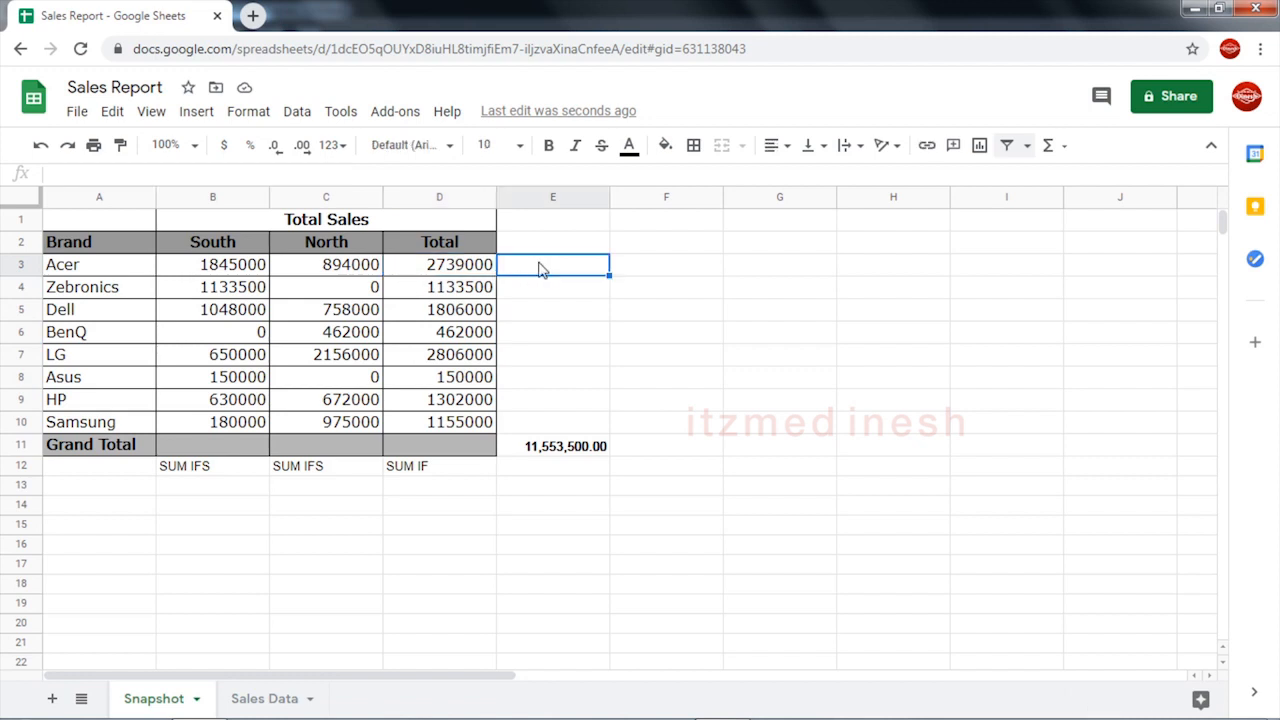
type("=")
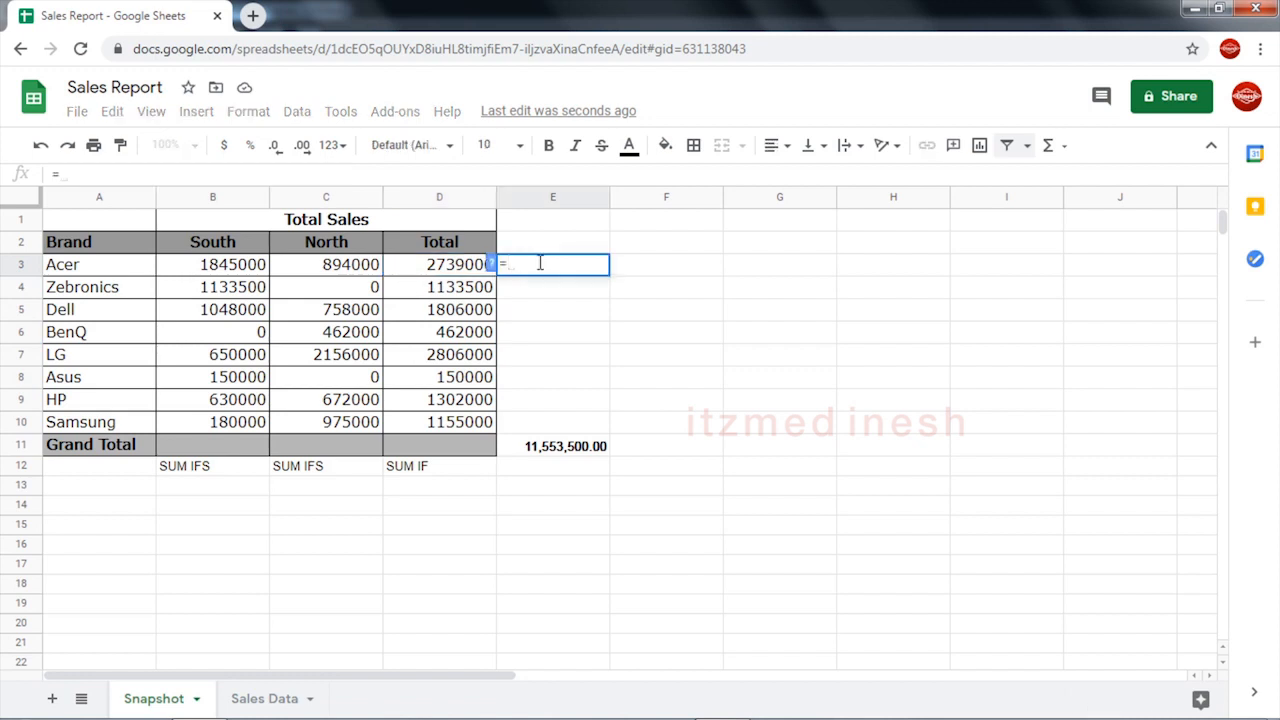
type("sum")
key("Tab")
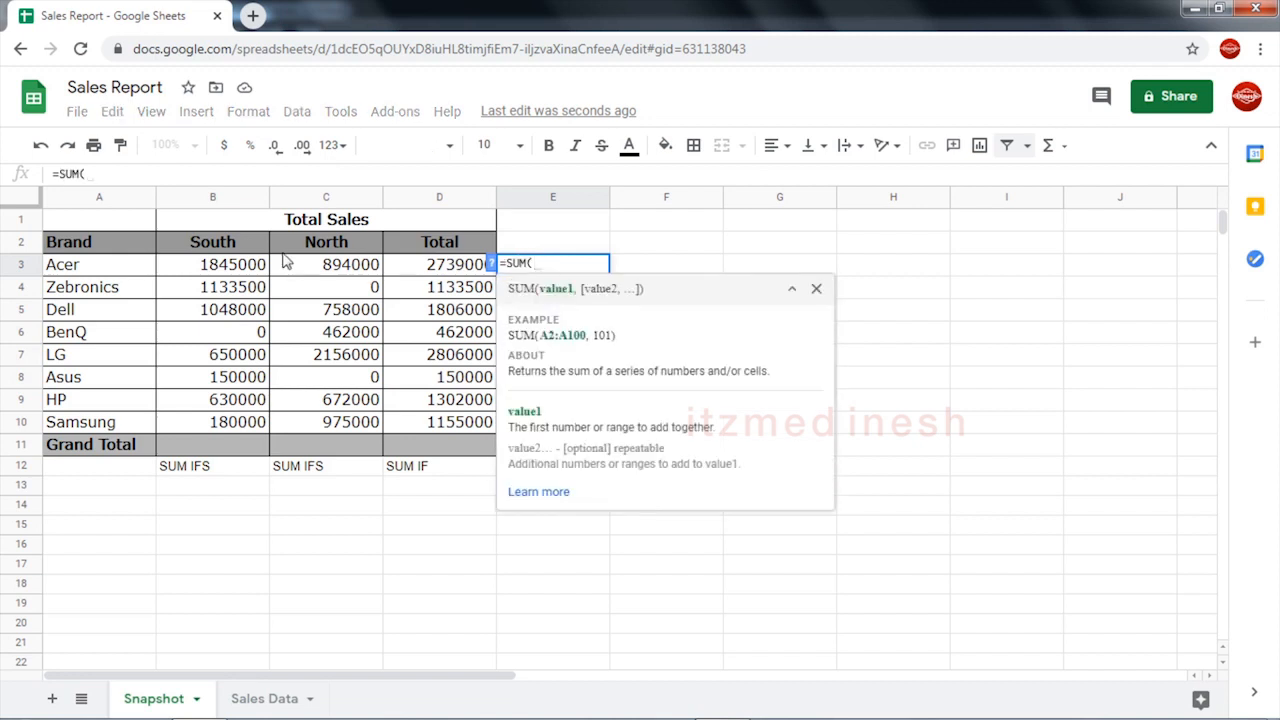
left_click(219, 270)
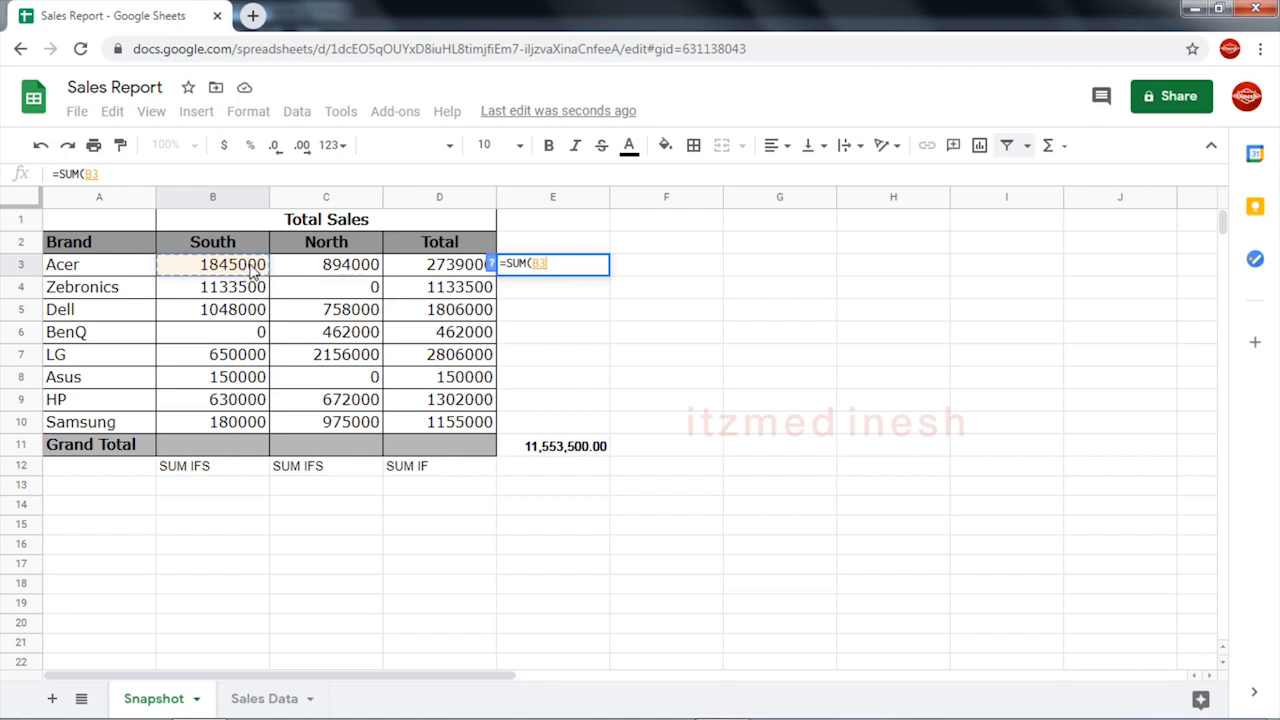
left_click_drag(252, 270, 322, 270)
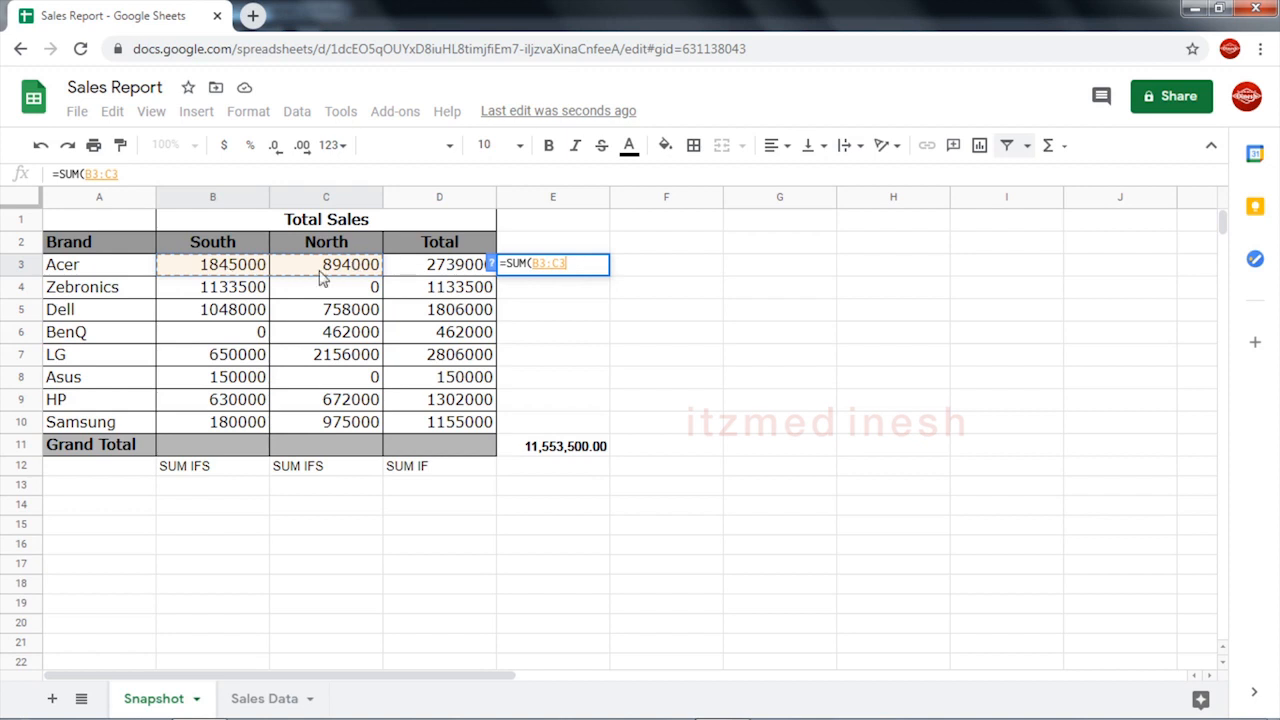
type(")")
key("Return")
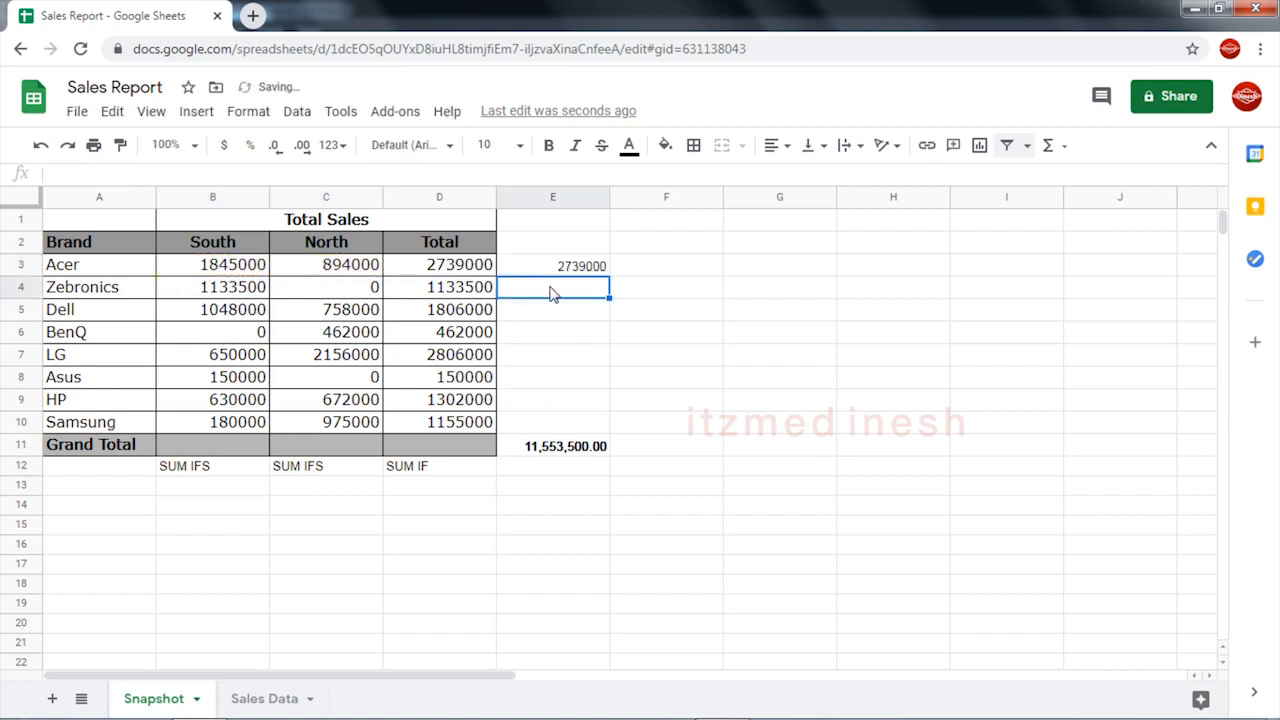
left_click_drag(476, 263, 587, 431)
left_click(569, 274)
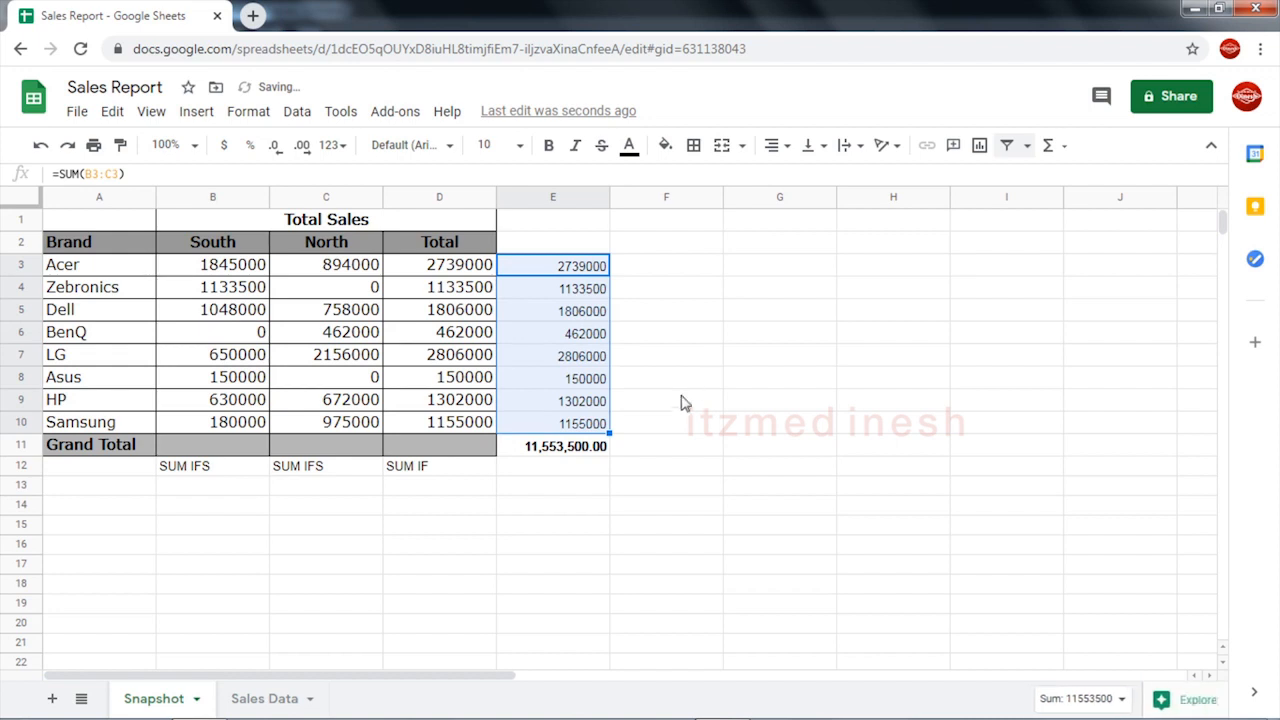
- Review the South and Total columns against the column E cross-check sums and the empty Grand Total cells
left_click(462, 449)
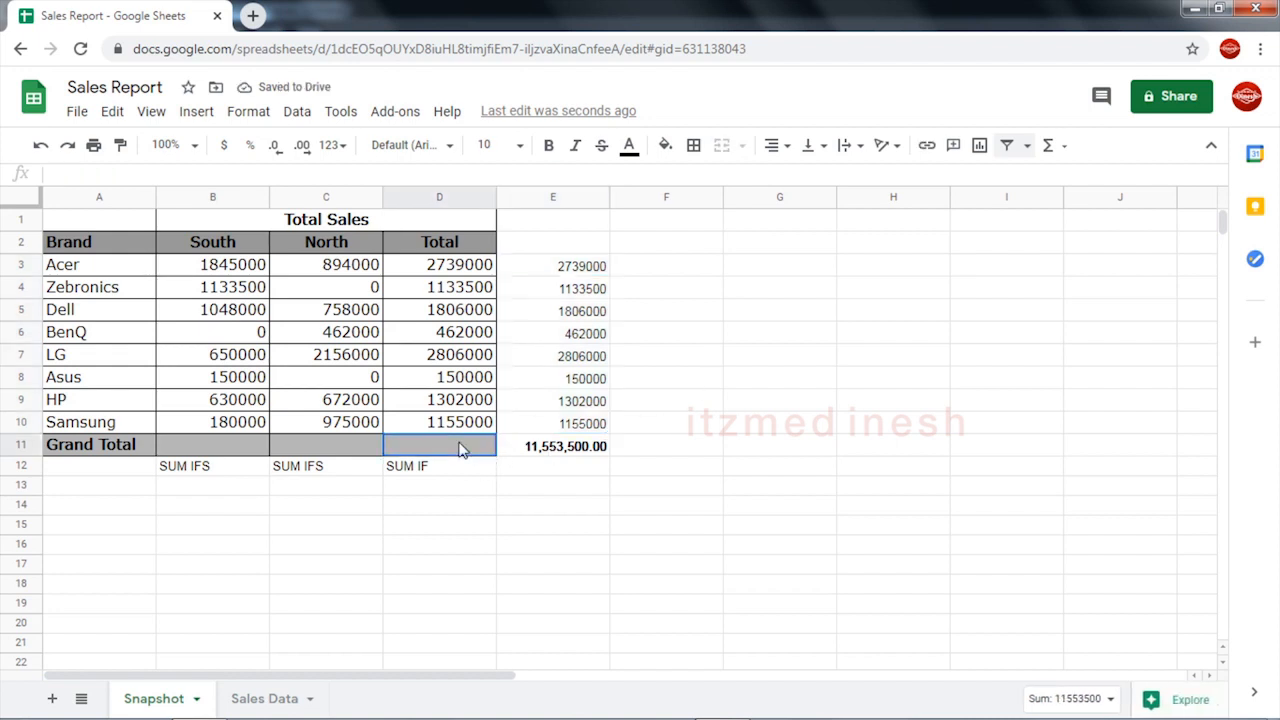
left_click(200, 450)
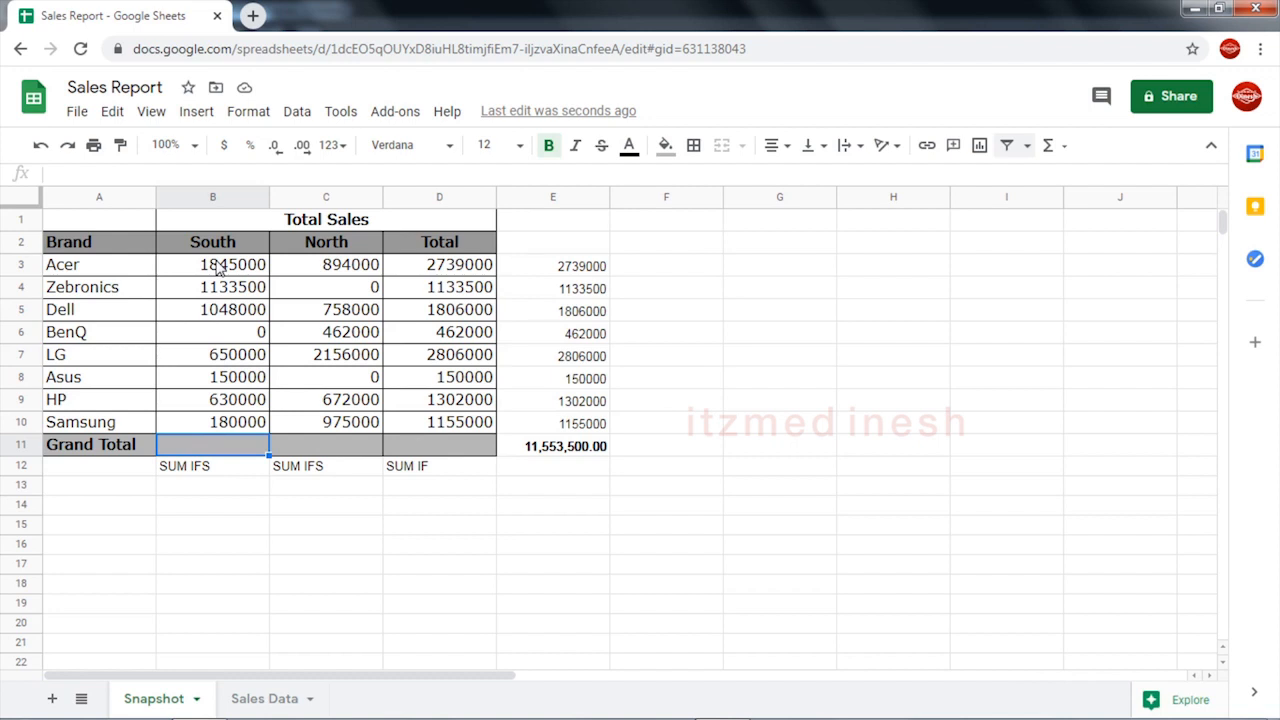
left_click_drag(218, 268, 229, 466)
left_click_drag(425, 268, 428, 415)
left_click_drag(215, 270, 220, 418)
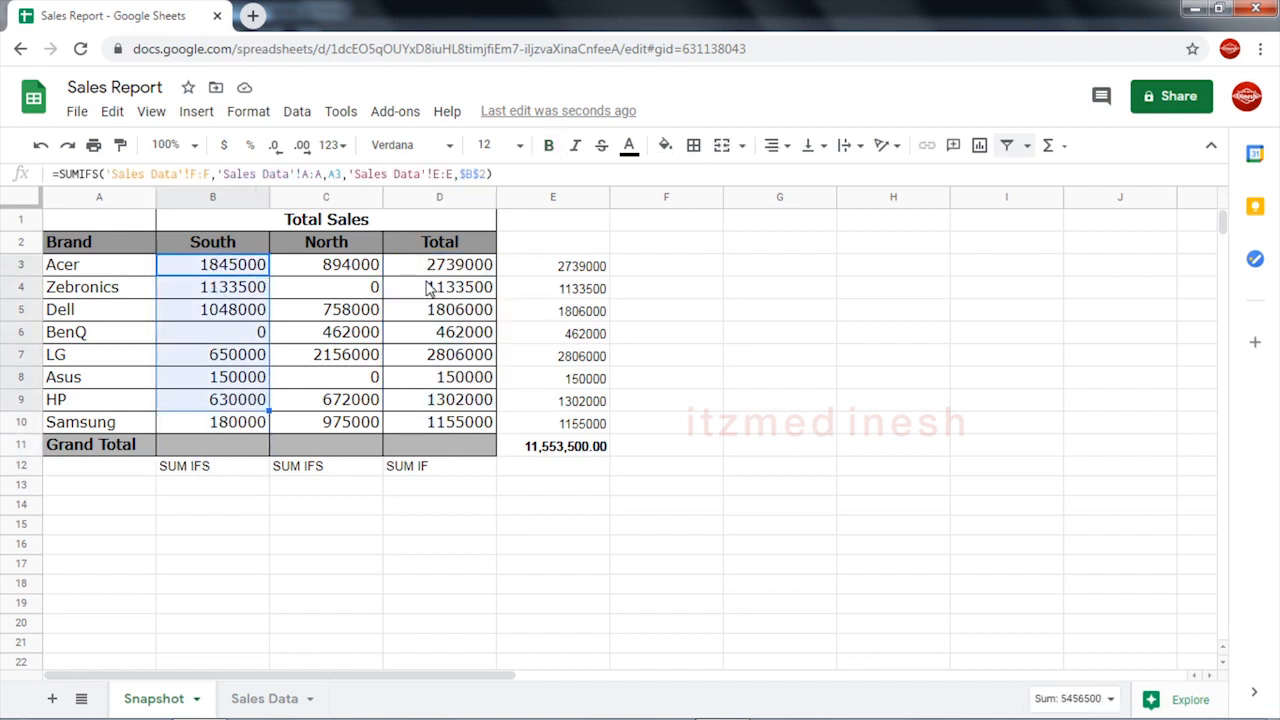
left_click_drag(430, 290, 455, 375)
left_click_drag(571, 266, 574, 423)
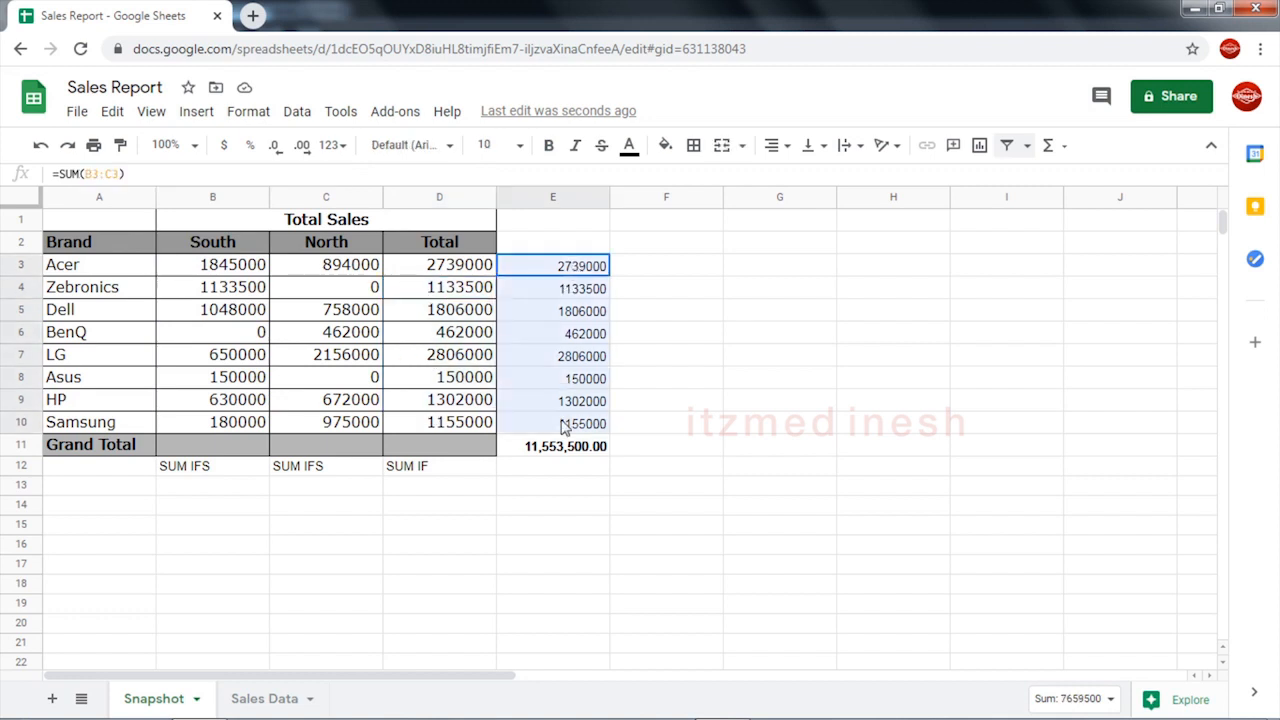
- Enter =SUM(B3:B10) in Grand Total cell B11 and fill it across through D11
left_click(200, 449)
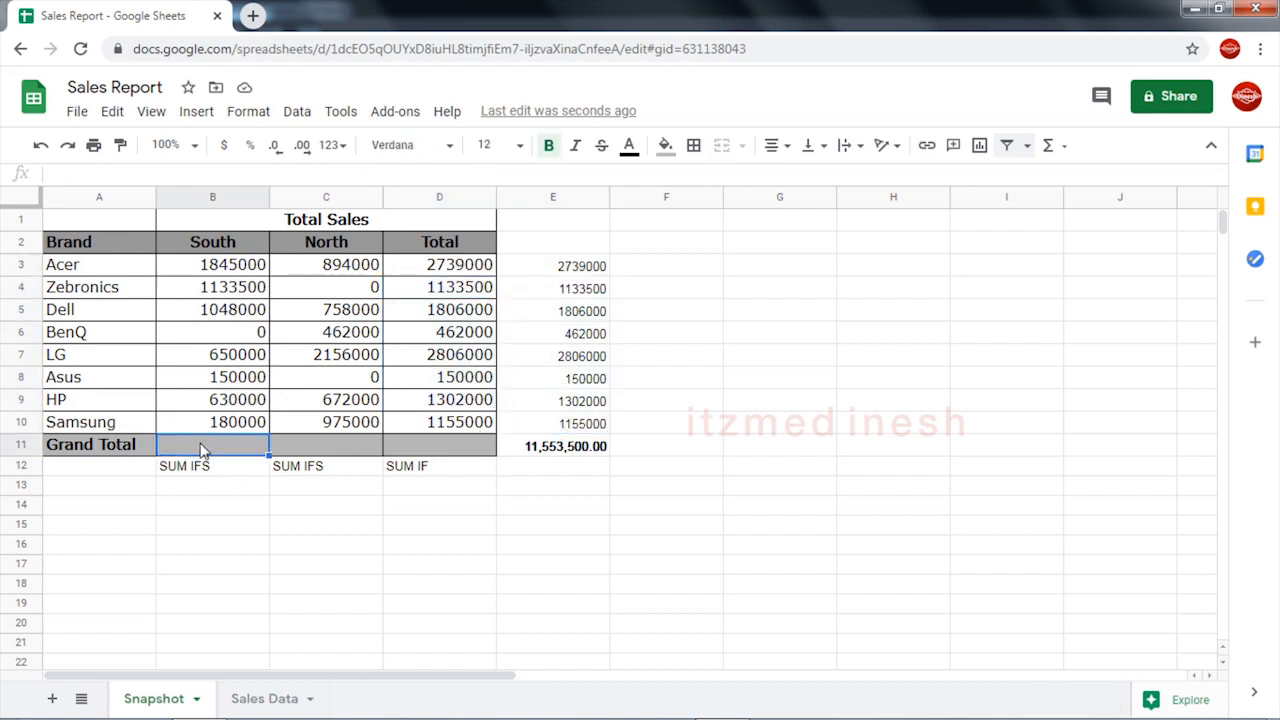
type("=sum")
key("Tab")
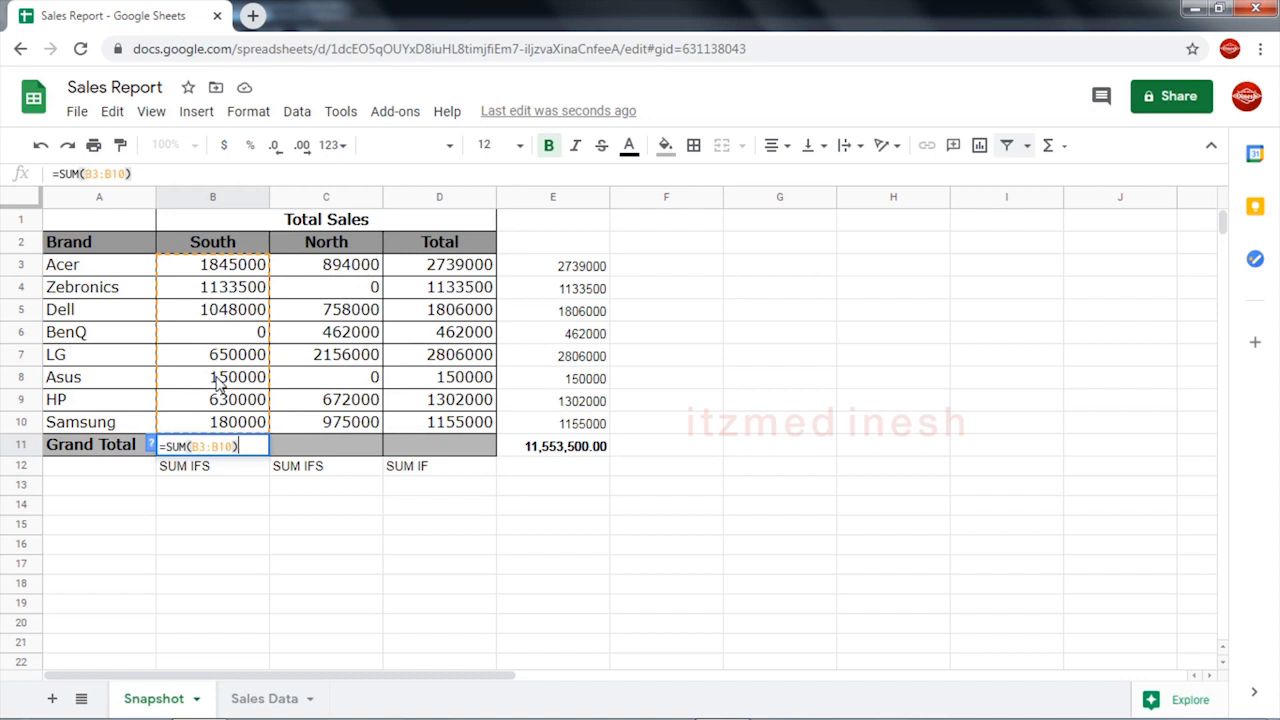
key("Return")
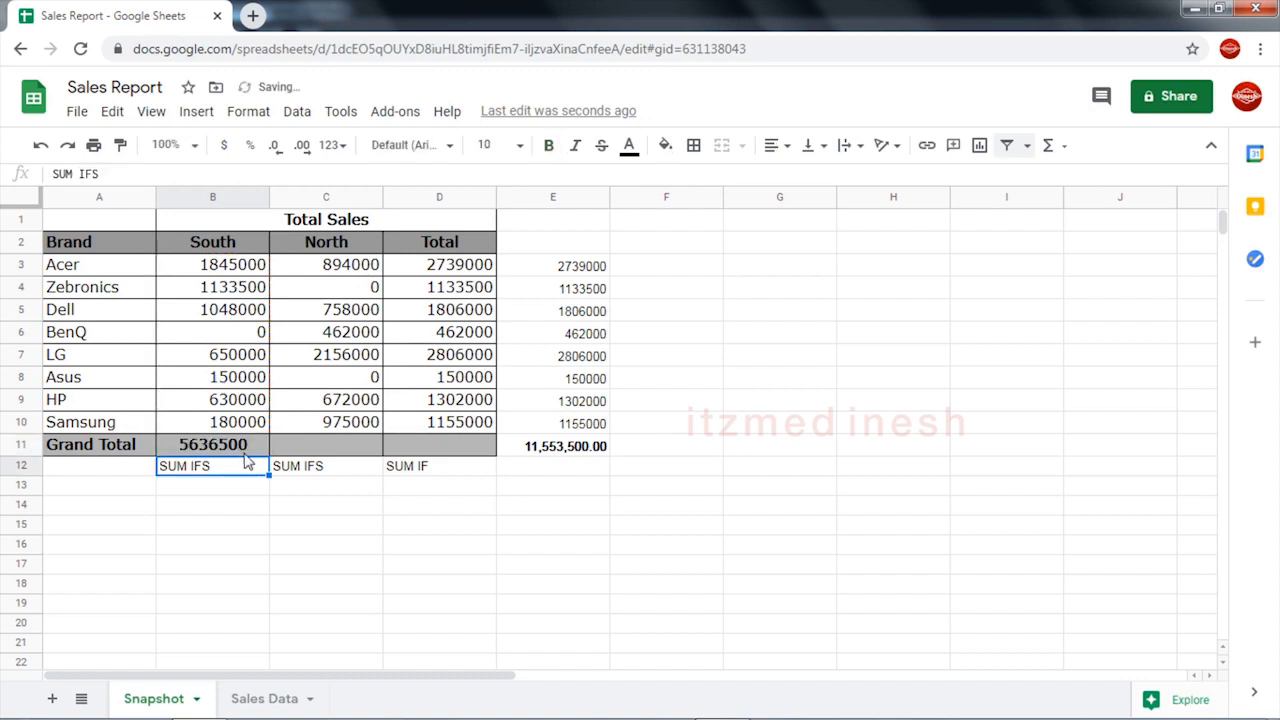
left_click(245, 452)
left_click_drag(268, 456, 443, 452)
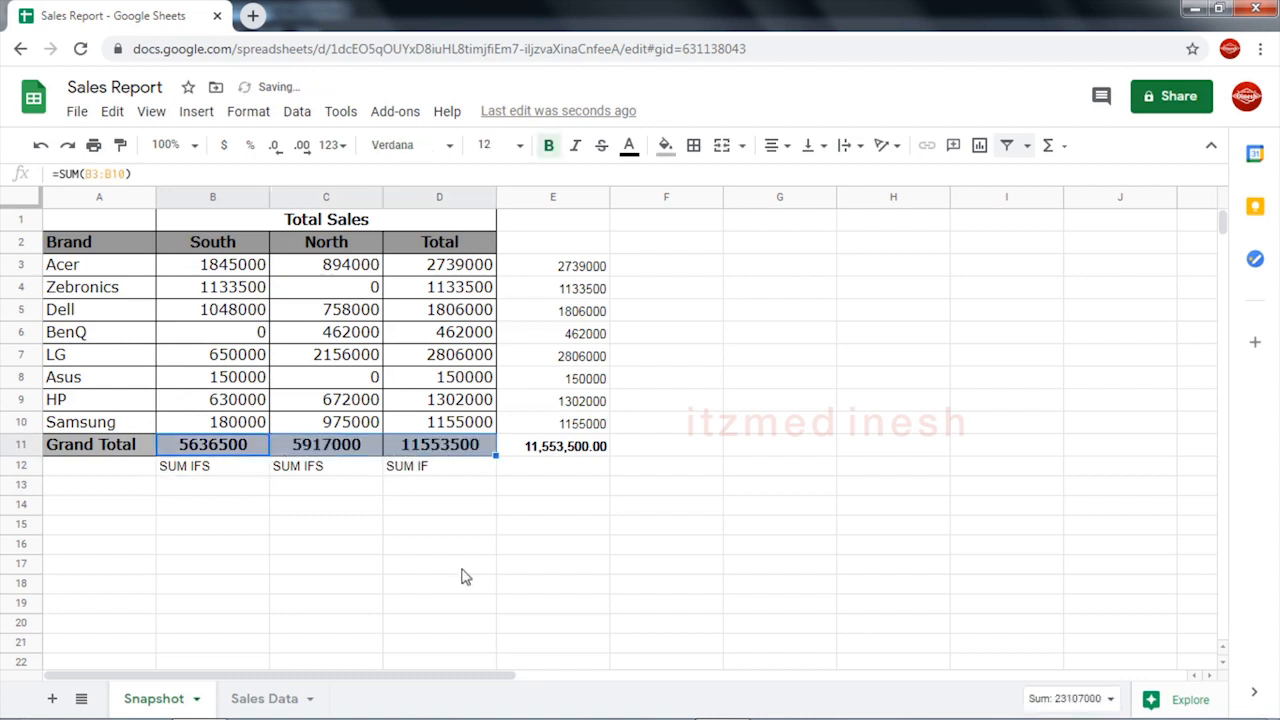
- Compare the Grand Total in D11 with the overall Sales Data sum in E11
left_click(470, 549)
left_click(432, 455)
left_click(561, 455)
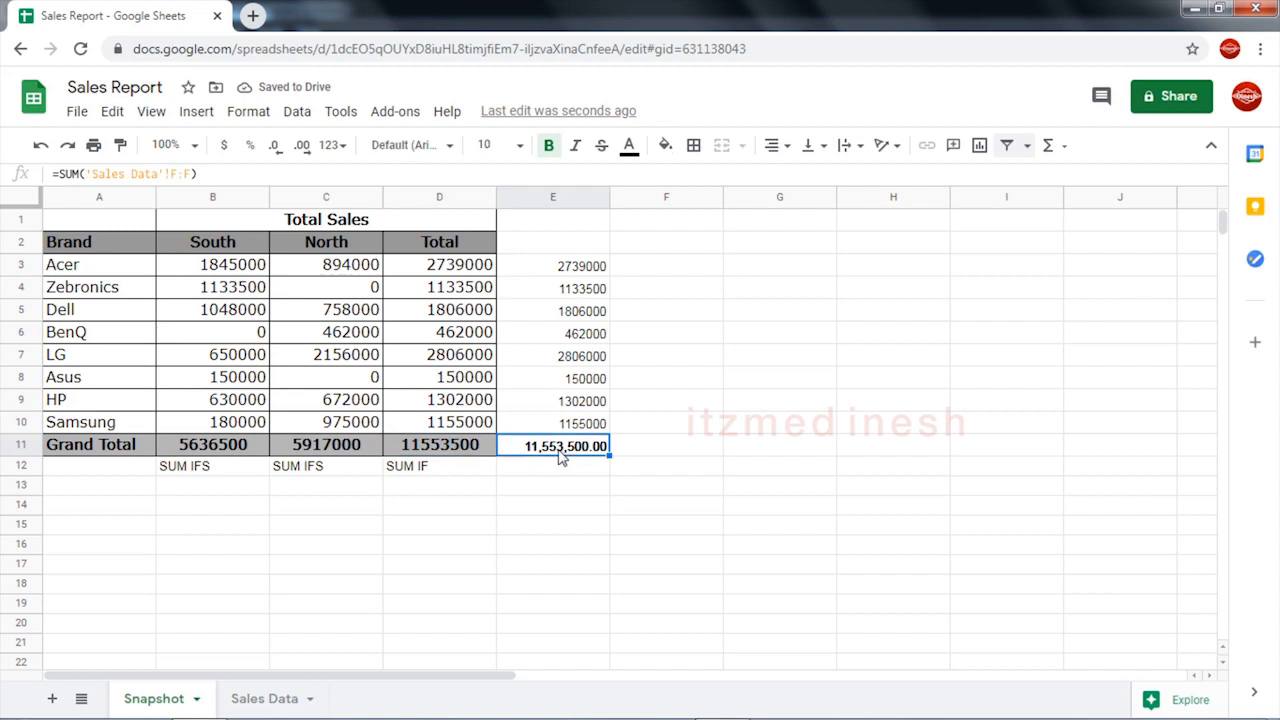